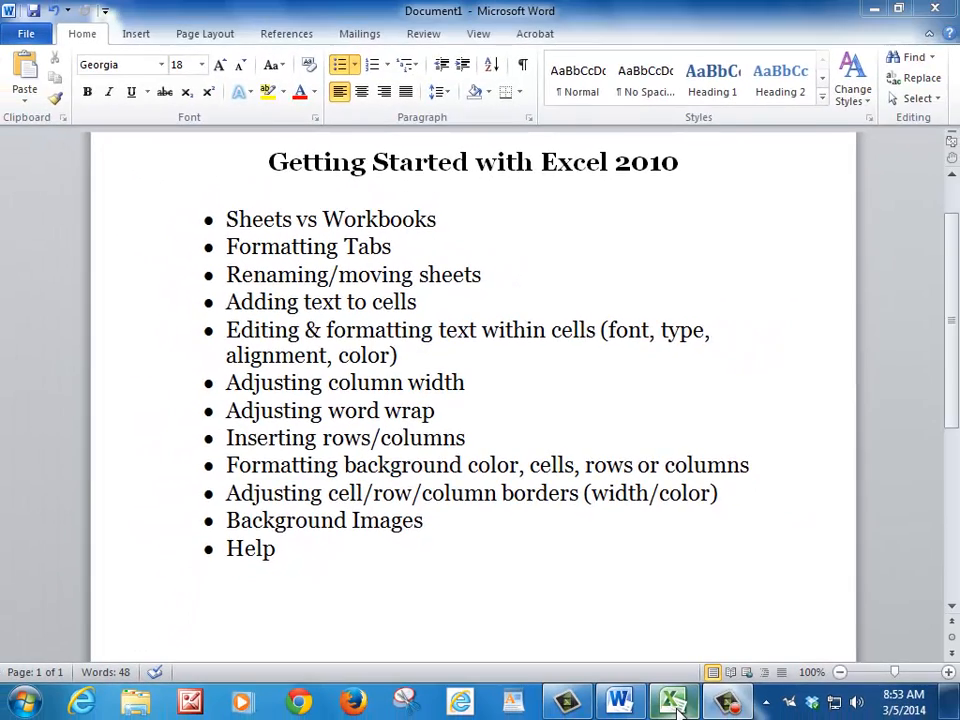
Step: Switch to the blank Excel workbook and review the Insert, Page Layout, Formulas, Data, Review, View and Acrobat command sets, returning to Home
left_click(677, 708)
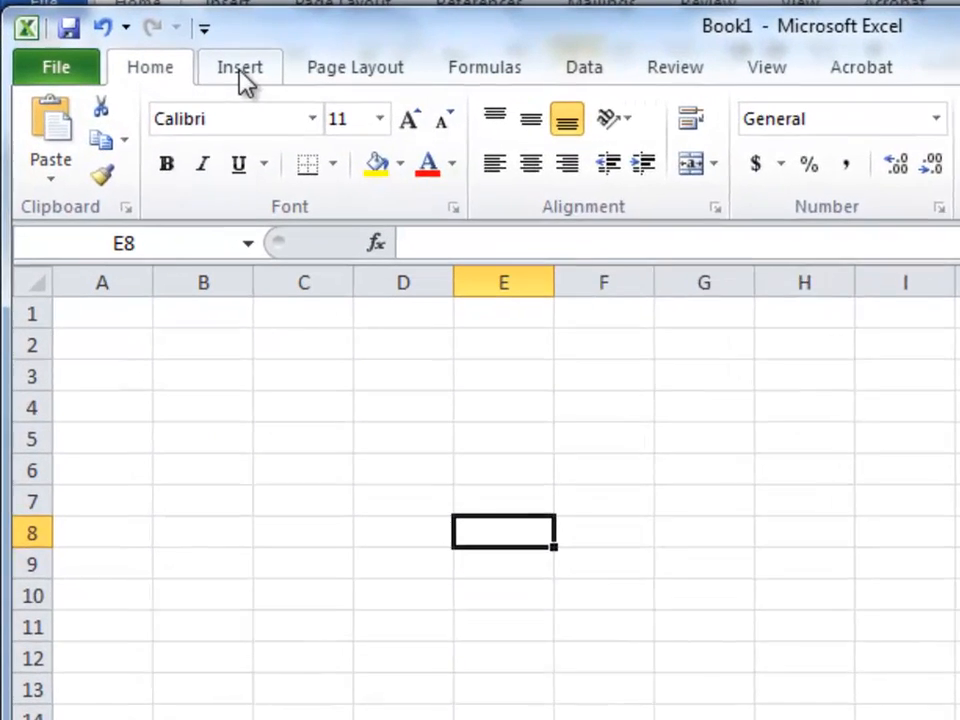
left_click(144, 73)
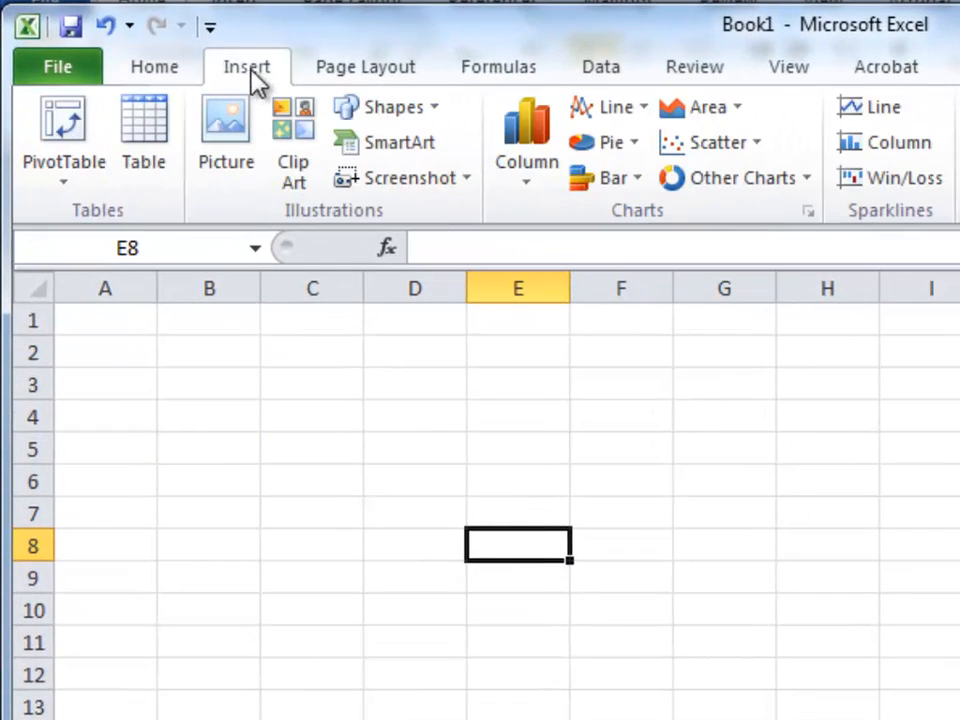
left_click(345, 70)
left_click(505, 75)
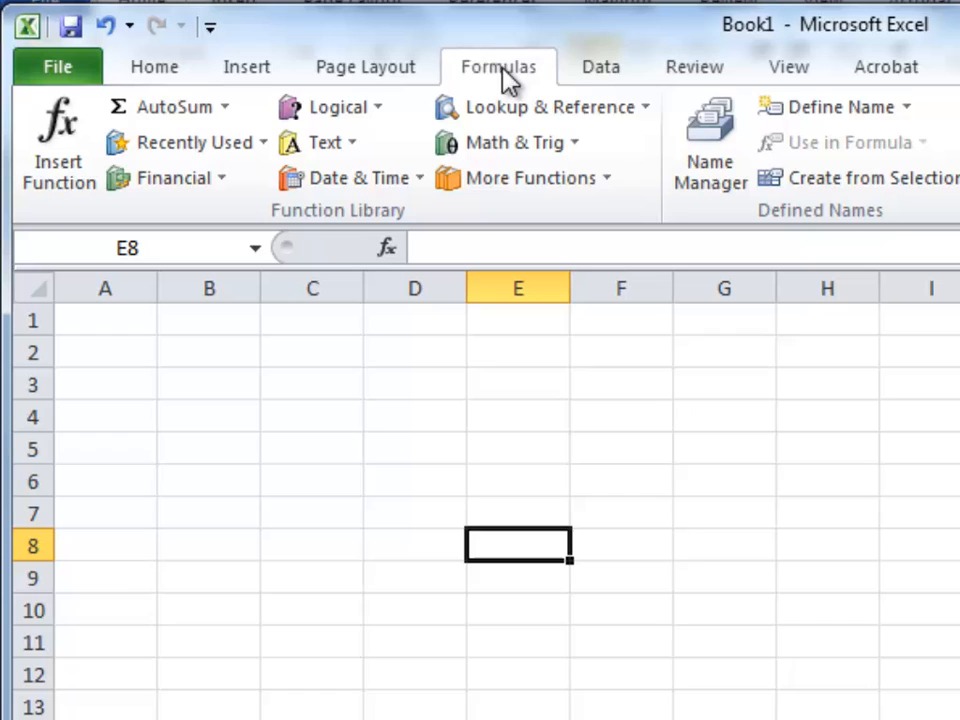
left_click(617, 77)
left_click(720, 82)
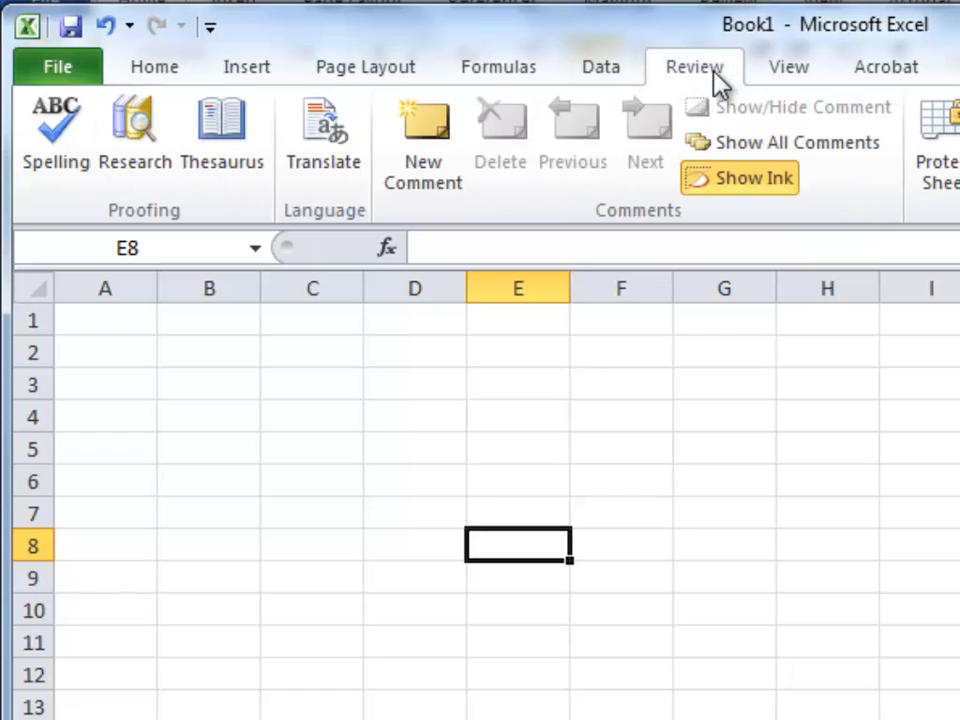
left_click(792, 80)
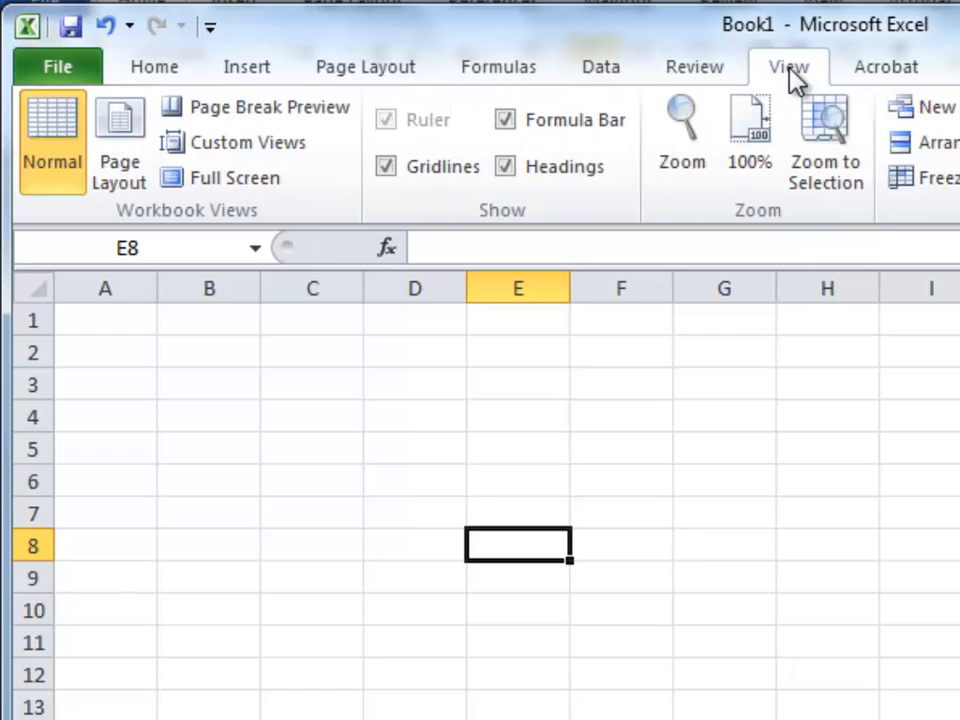
left_click(866, 66)
left_click(147, 72)
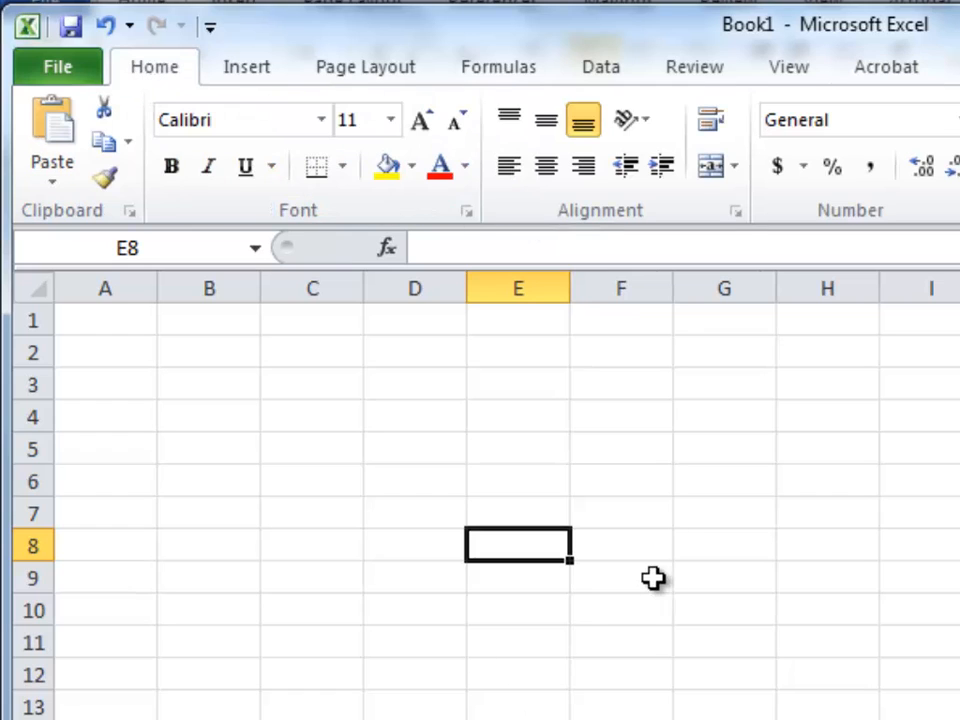
Step: View Sheet1, Sheet2 and Sheet3 of the workbook one after another and return to Sheet1
left_click(694, 503)
left_click(740, 633)
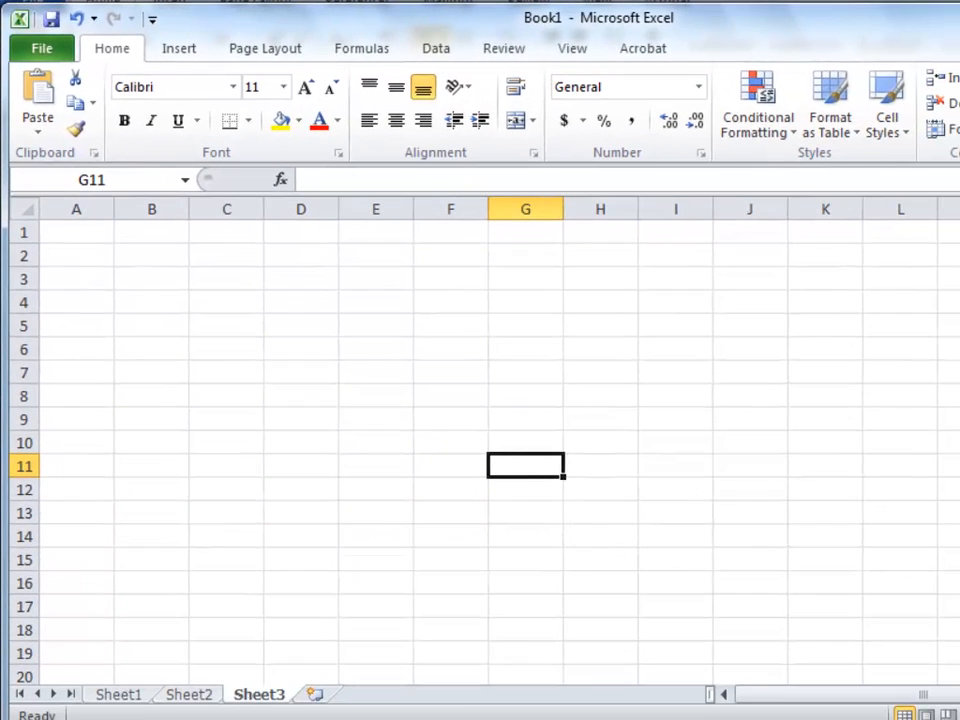
left_click(118, 697)
left_click(189, 697)
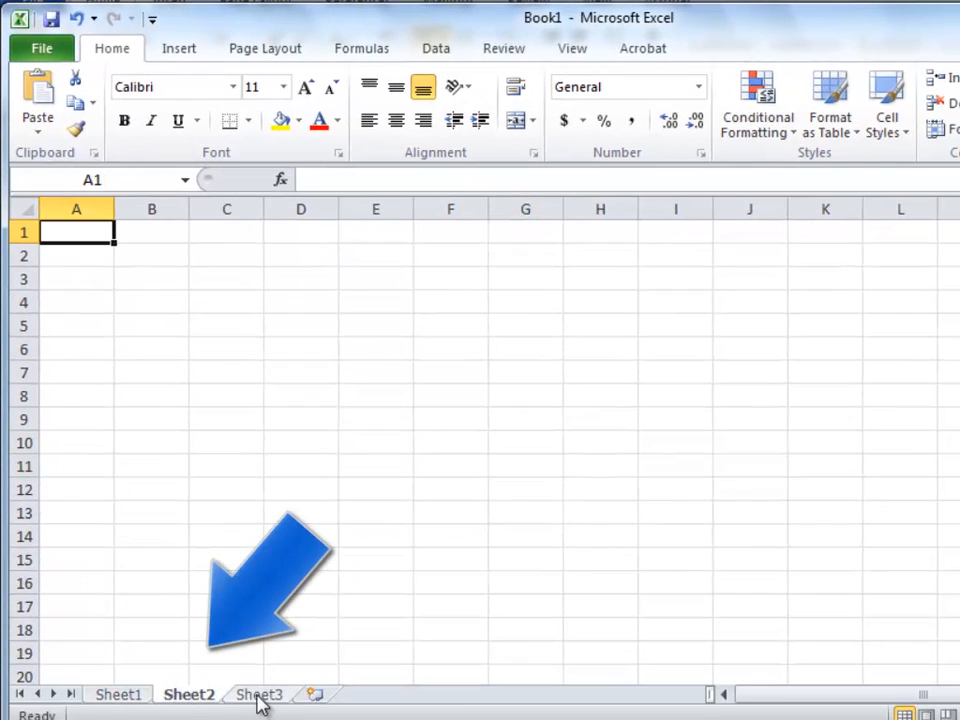
left_click(260, 697)
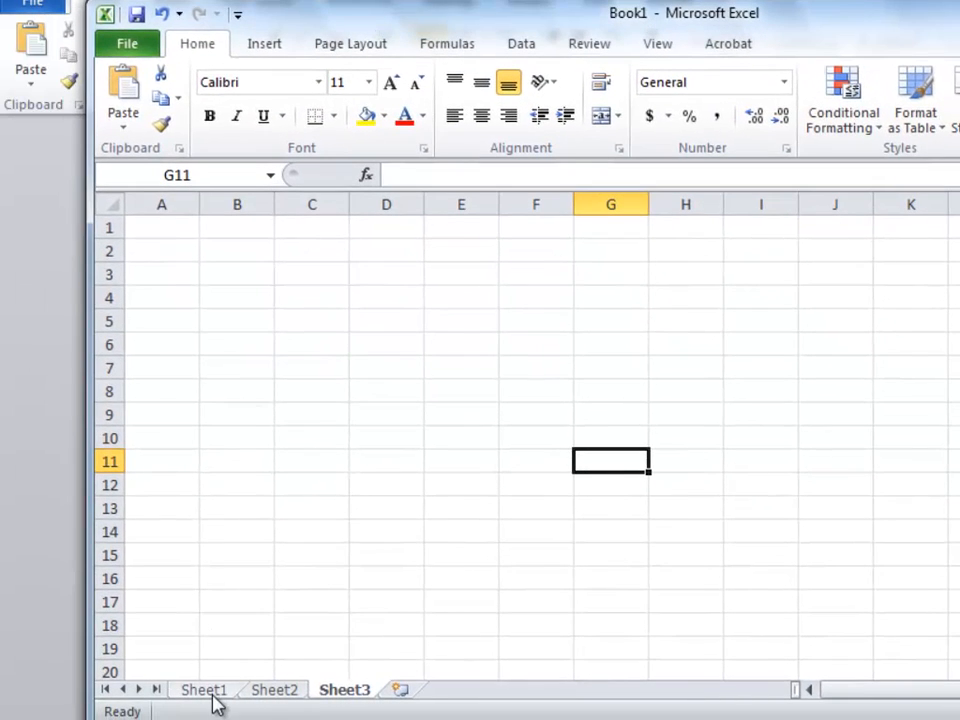
left_click(210, 692)
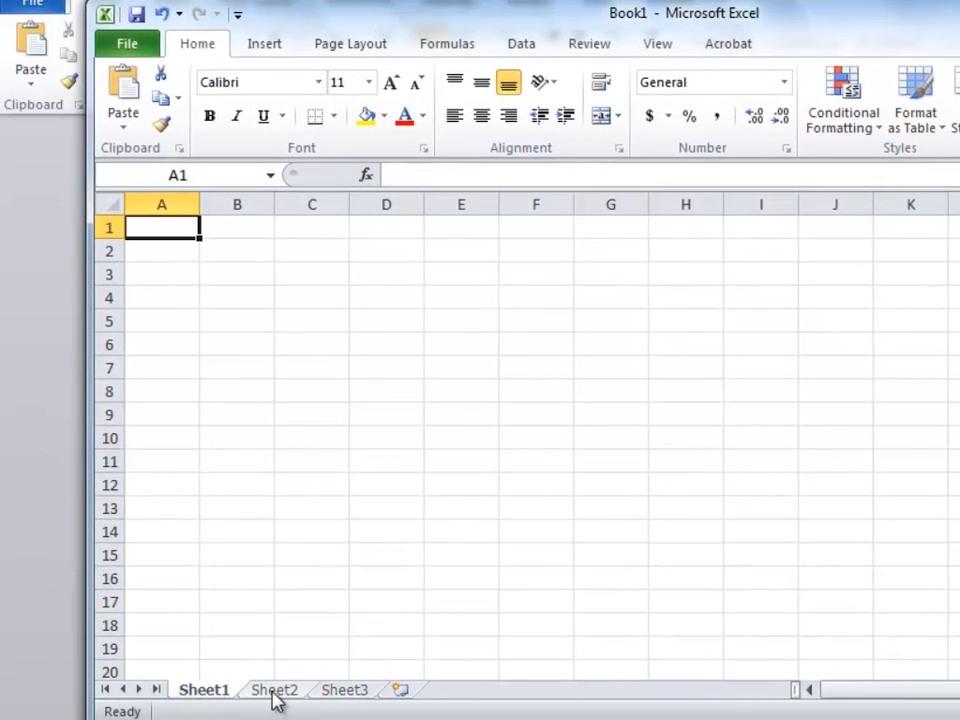
Step: Examine the Save As location, file name and file type options for the workbook, and cancel without saving
left_click(129, 43)
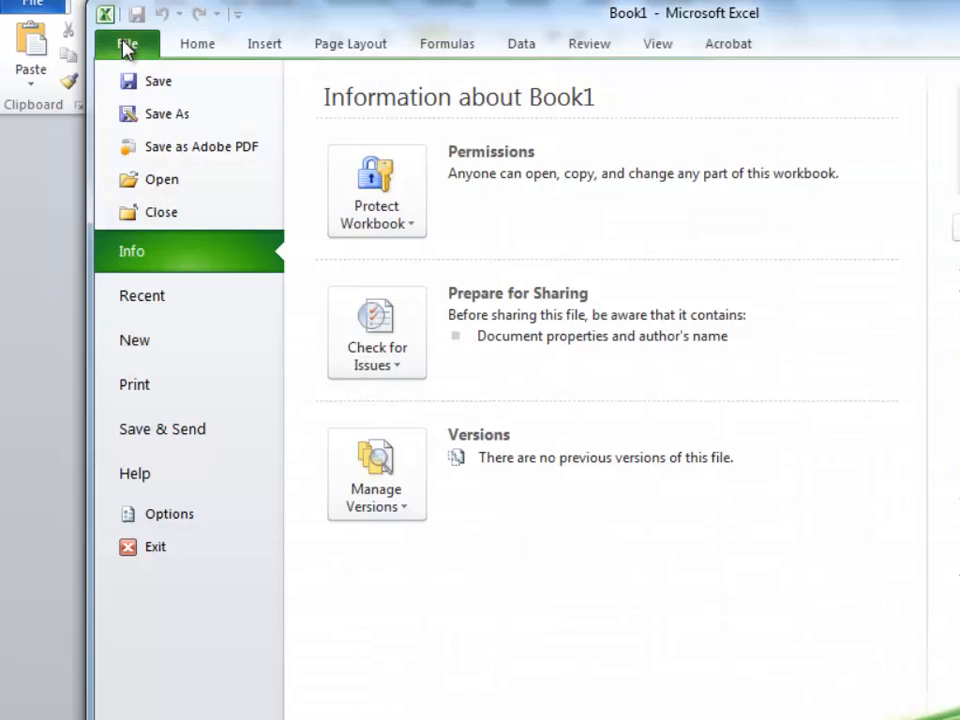
left_click(190, 119)
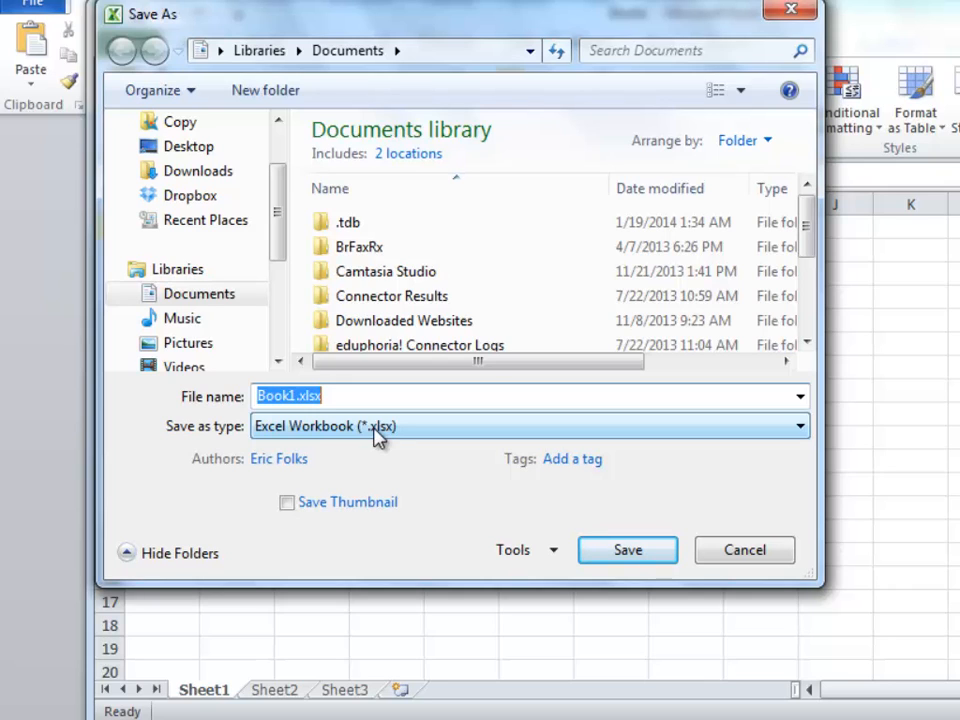
left_click(766, 558)
Step: Examine the workbook's print settings, including the choices for which sheets to print, and return to Sheet1 with the workbook kept open
left_click(125, 45)
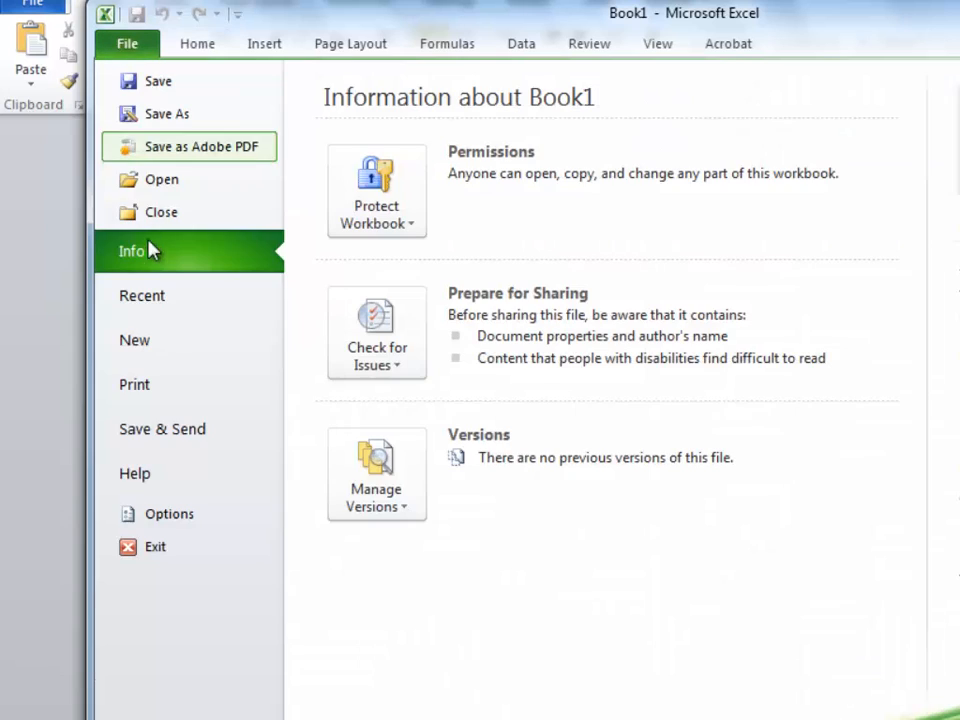
left_click(160, 386)
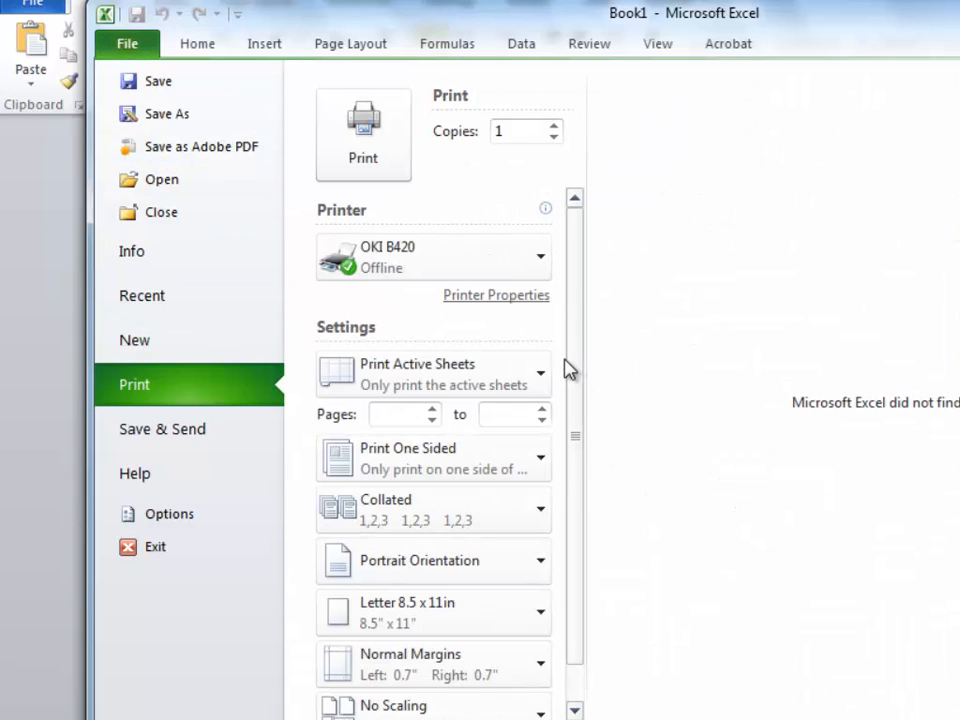
left_click_drag(574, 373, 578, 465)
scroll(578, 465, "up", 1)
left_click(540, 381)
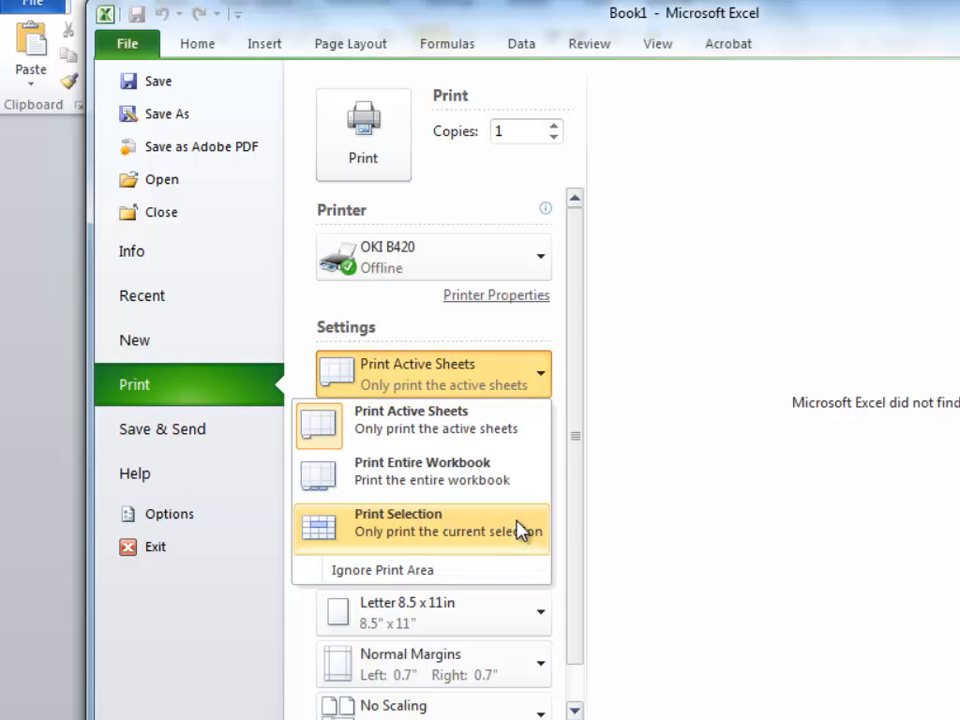
left_click(543, 383)
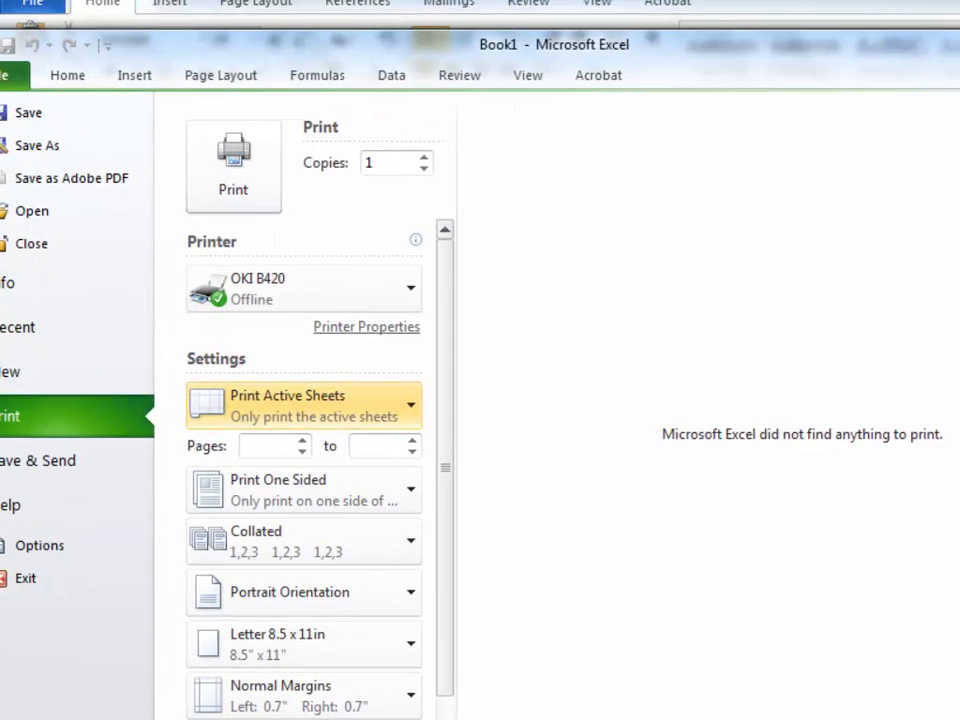
left_click(955, 12)
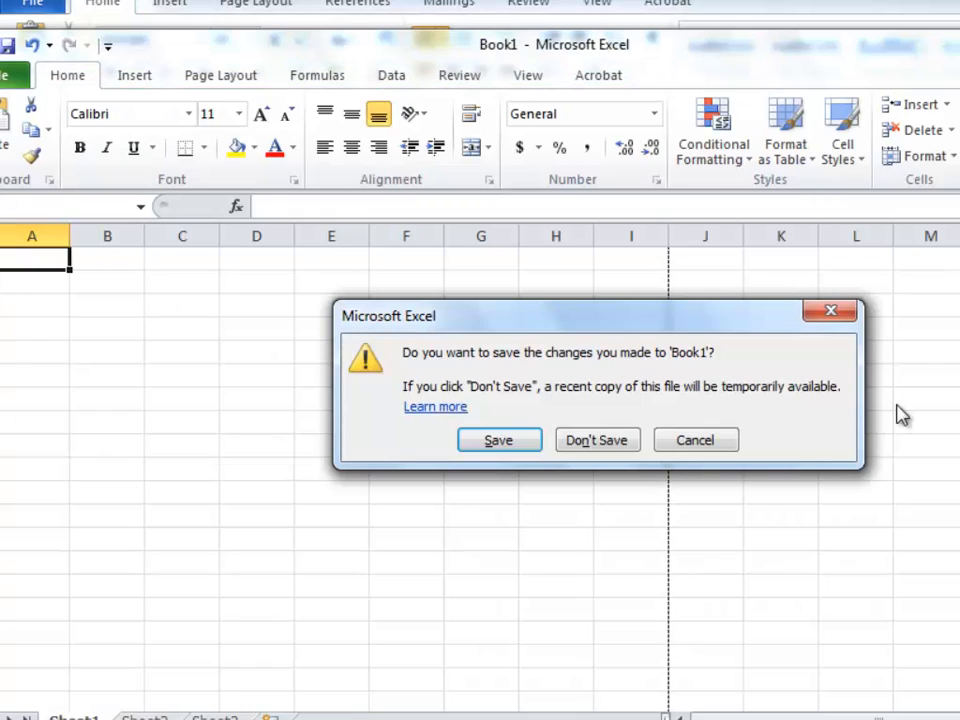
left_click(710, 441)
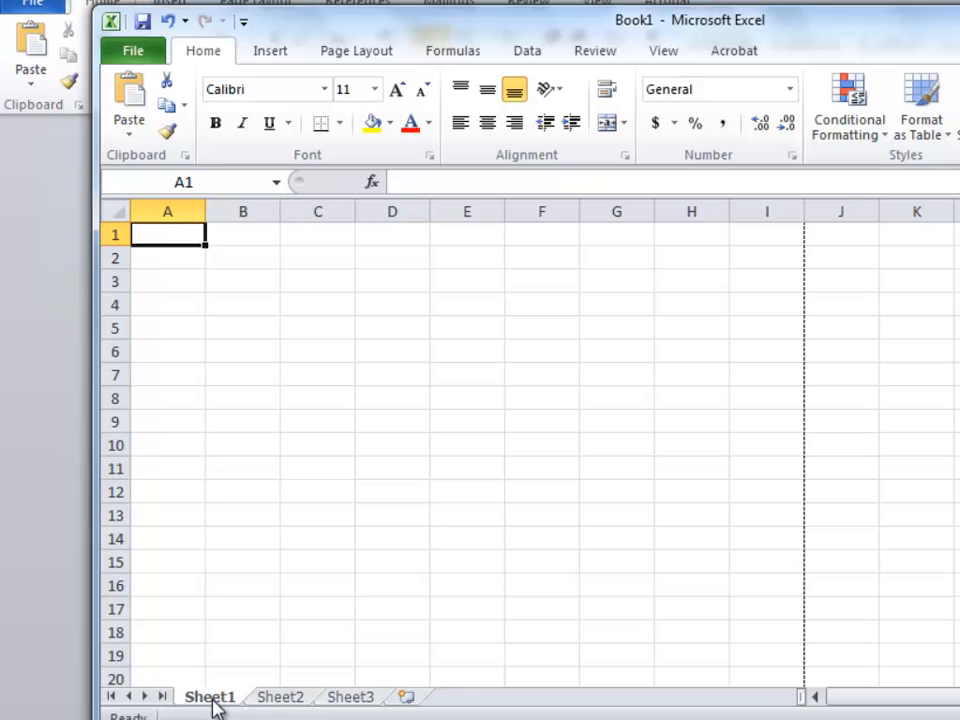
Step: Review the sheet options available for Sheet1, view Sheet2 and Sheet3, and return to Sheet1
right_click(214, 703)
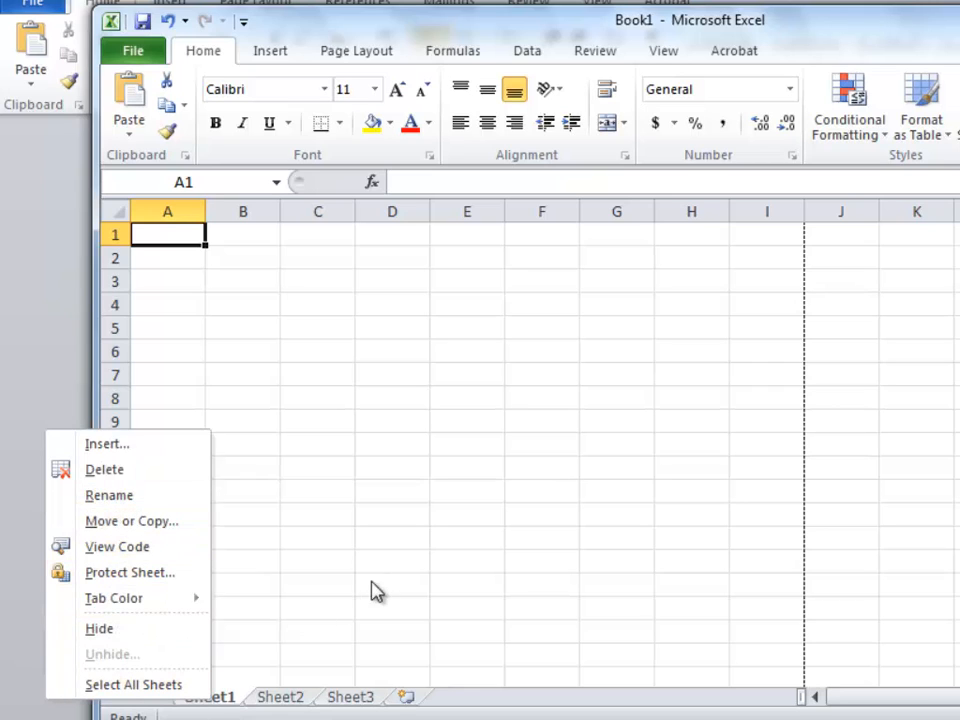
key("Escape")
left_click(288, 702)
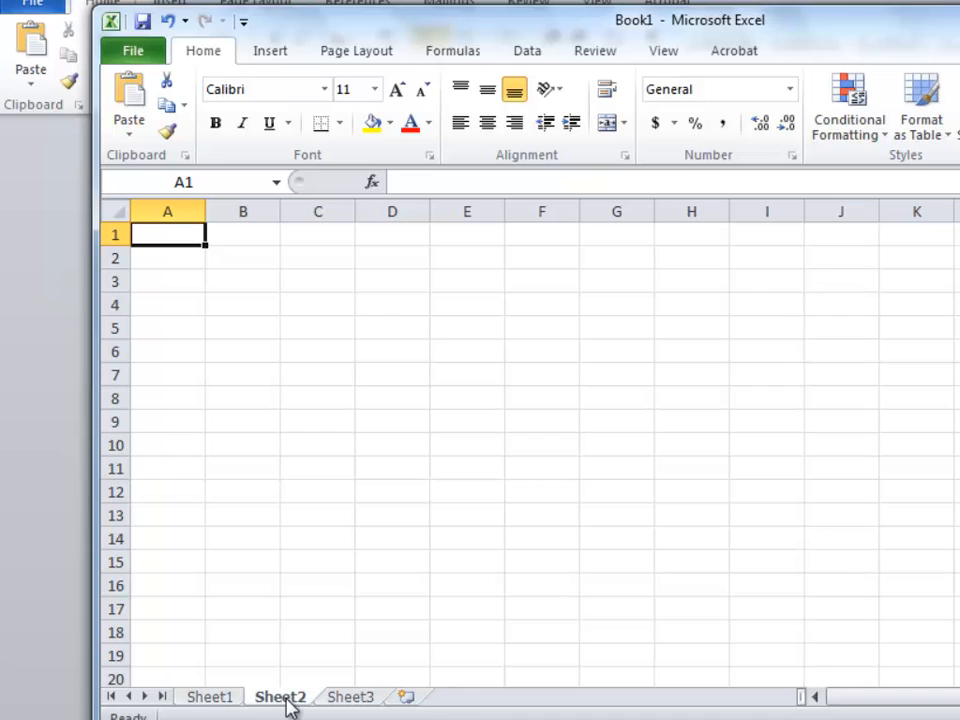
left_click(352, 700)
left_click(284, 700)
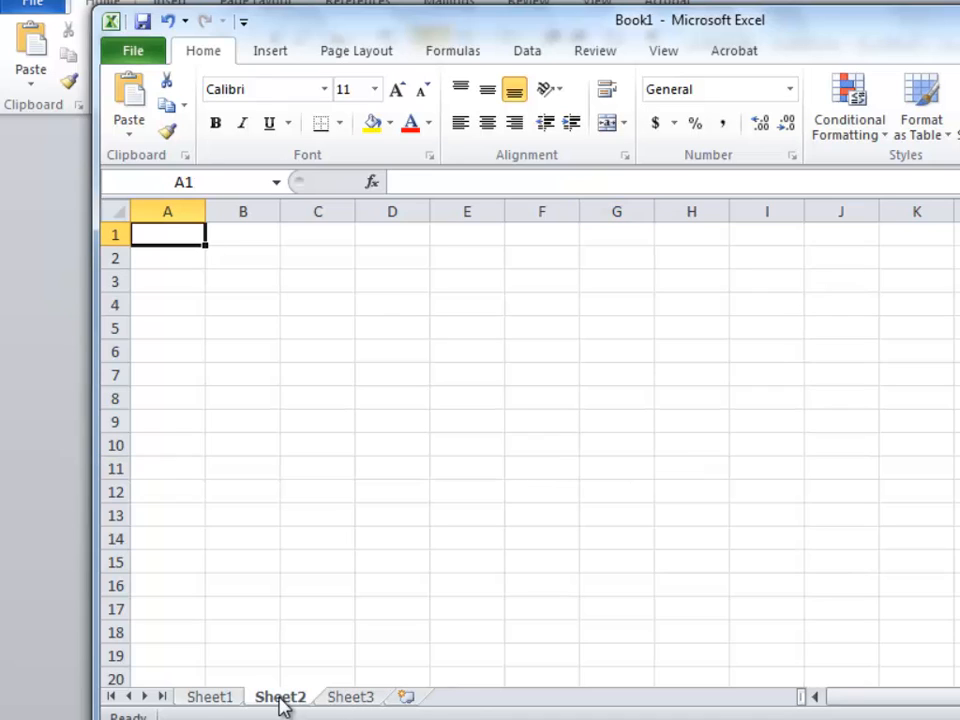
left_click(210, 700)
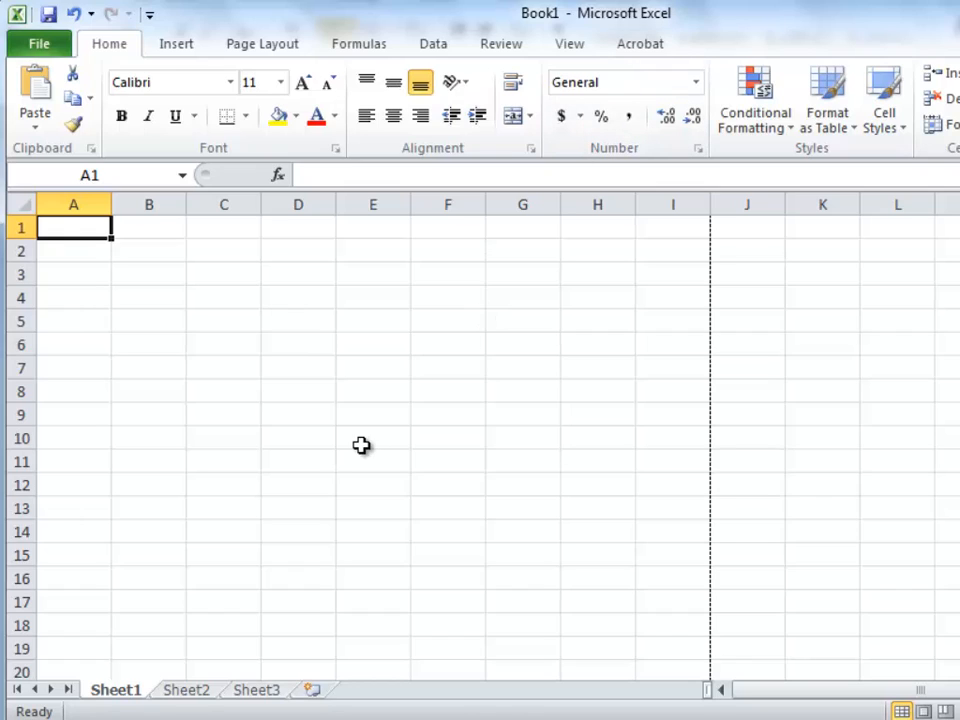
Step: Enter the sample text "asdfsdf" in cell E5 and "sdfsdf" in cell G3 of Sheet1
double_click(376, 322)
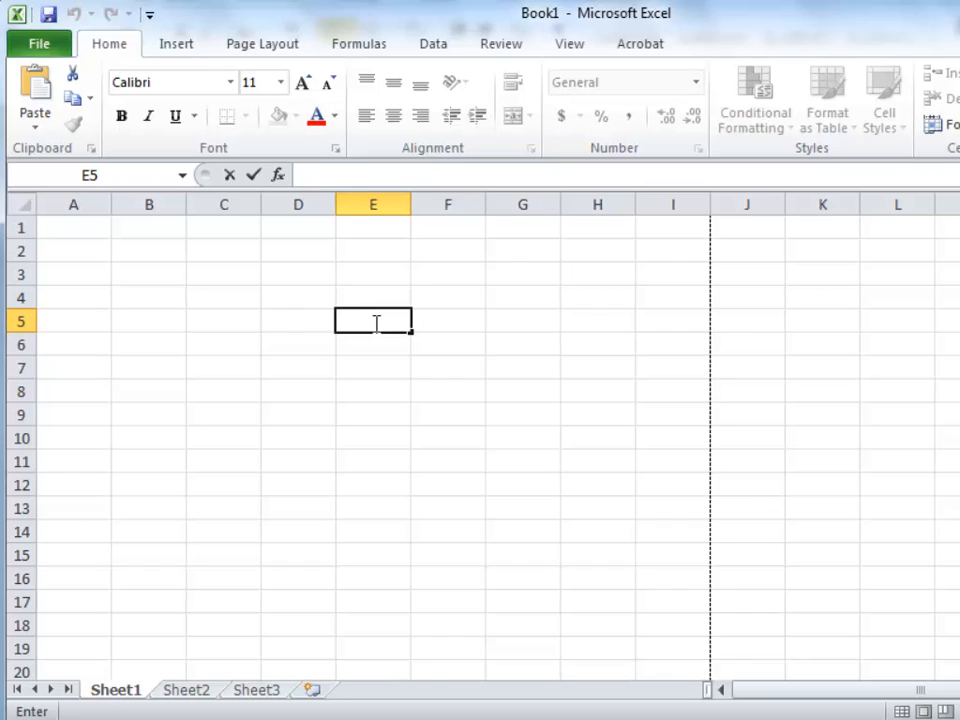
type("asdfsdf")
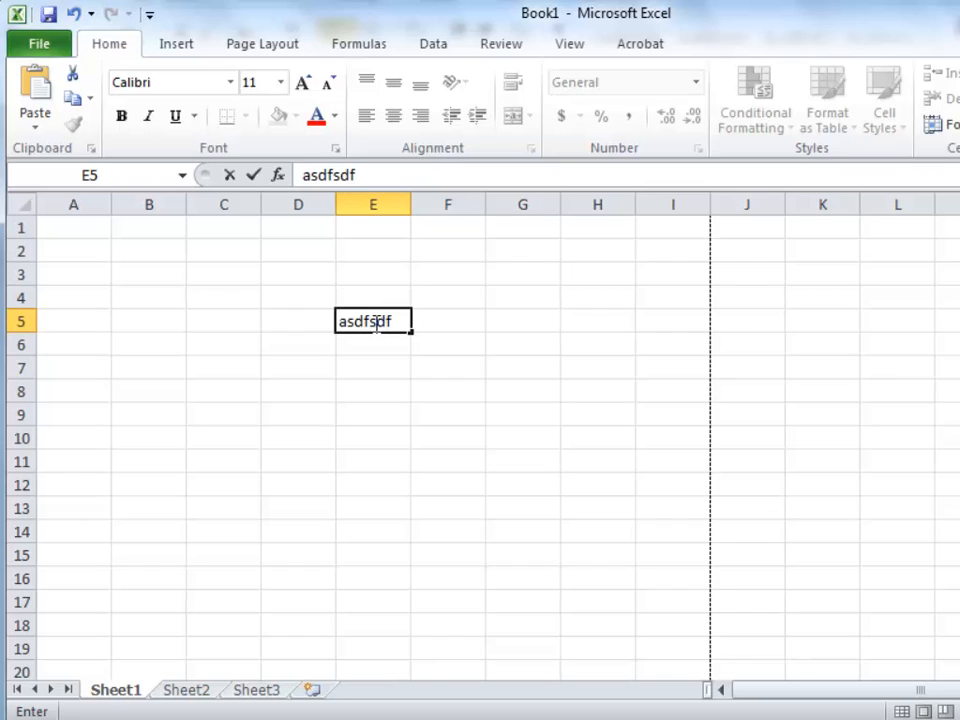
left_click(536, 276)
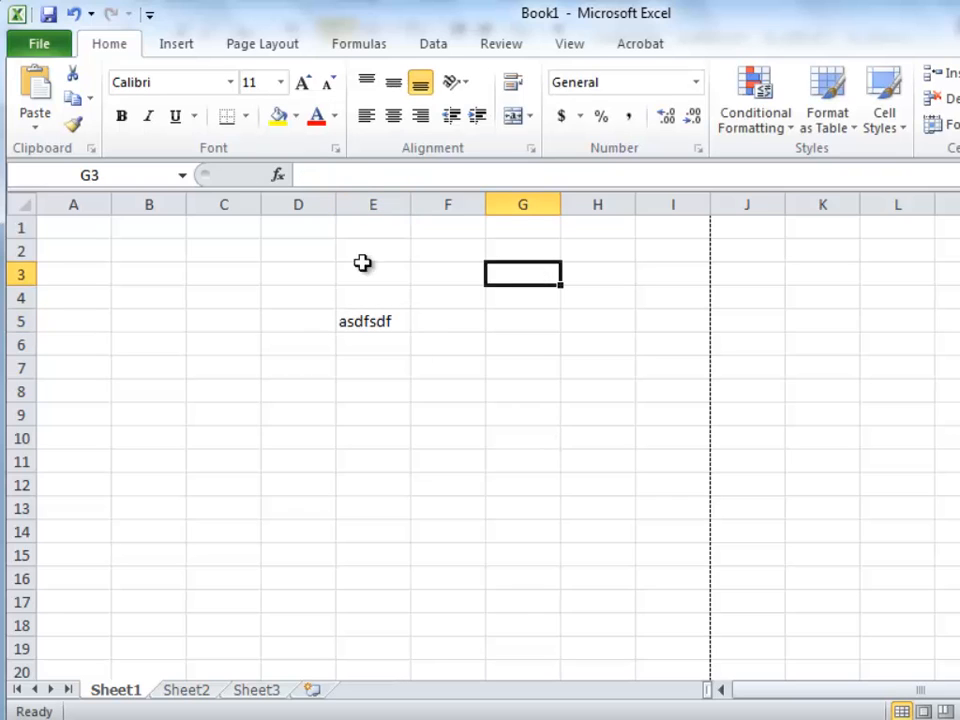
left_click(352, 174)
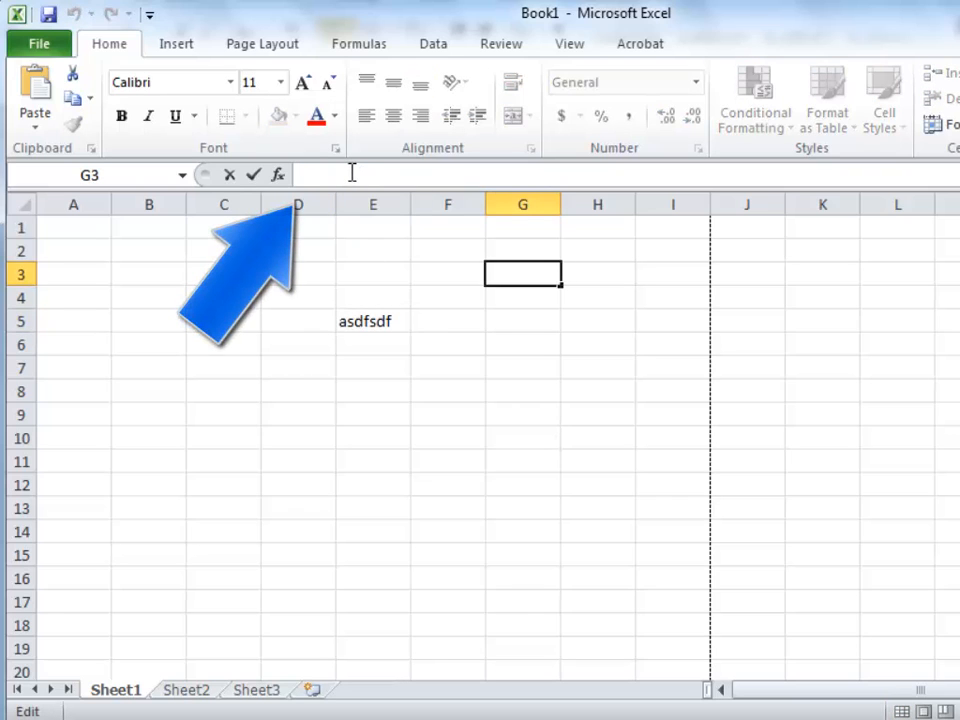
type("sdfsdf")
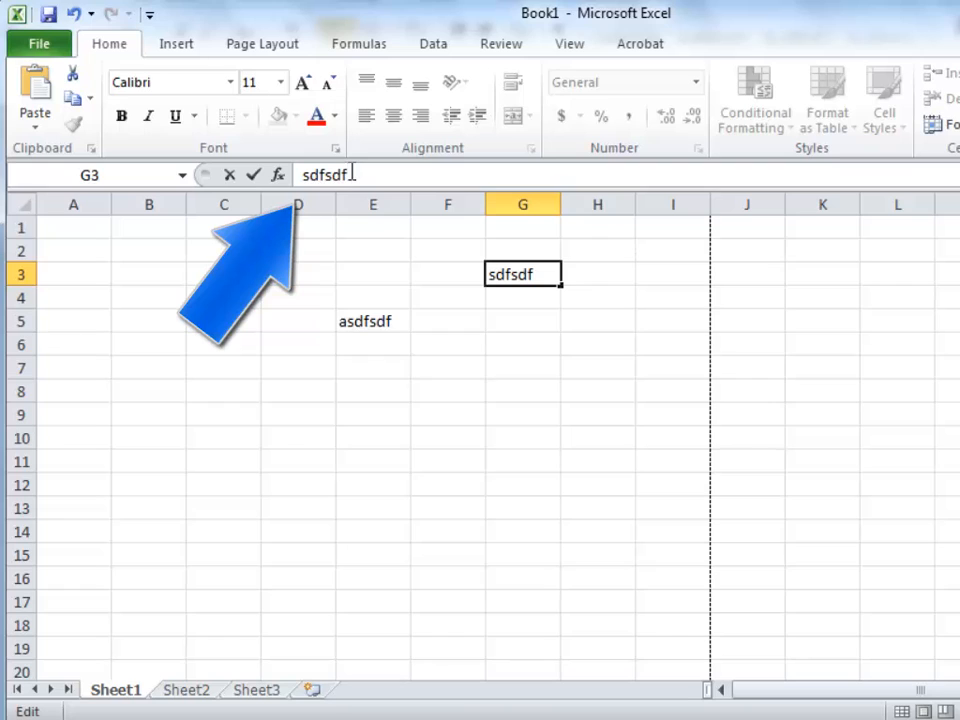
Step: Enter the long sample text "sdfgsfdgsdfgsdfgsfdgsfdg sdfgsdfg" in cell G9
left_click(529, 418)
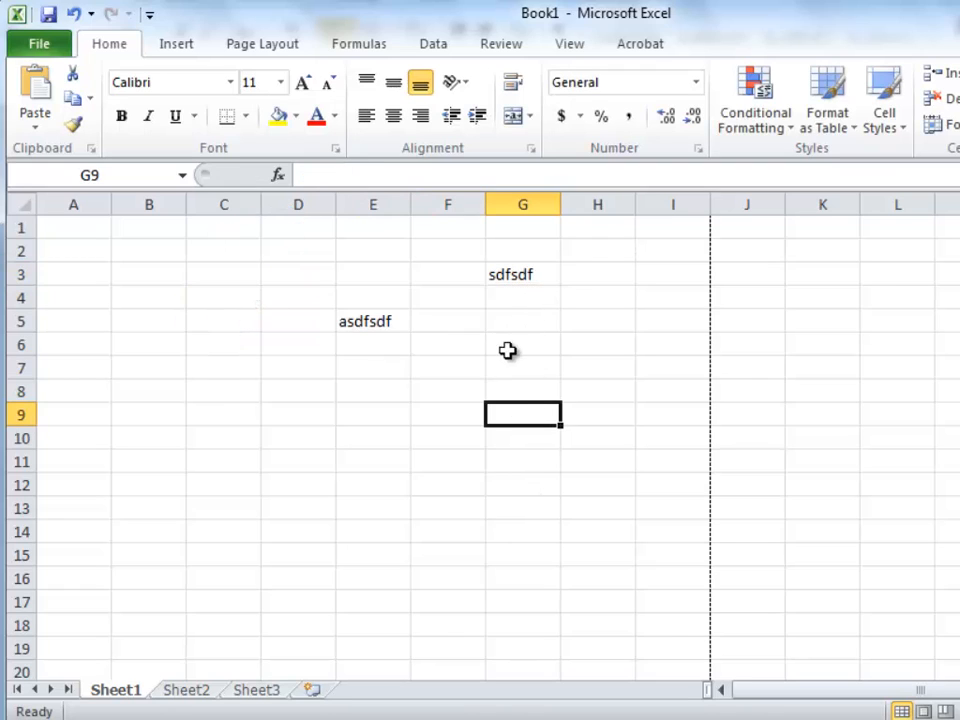
left_click(331, 172)
type("sdfgsfdgsdfgsdfgsfdgsfdg sdfg")
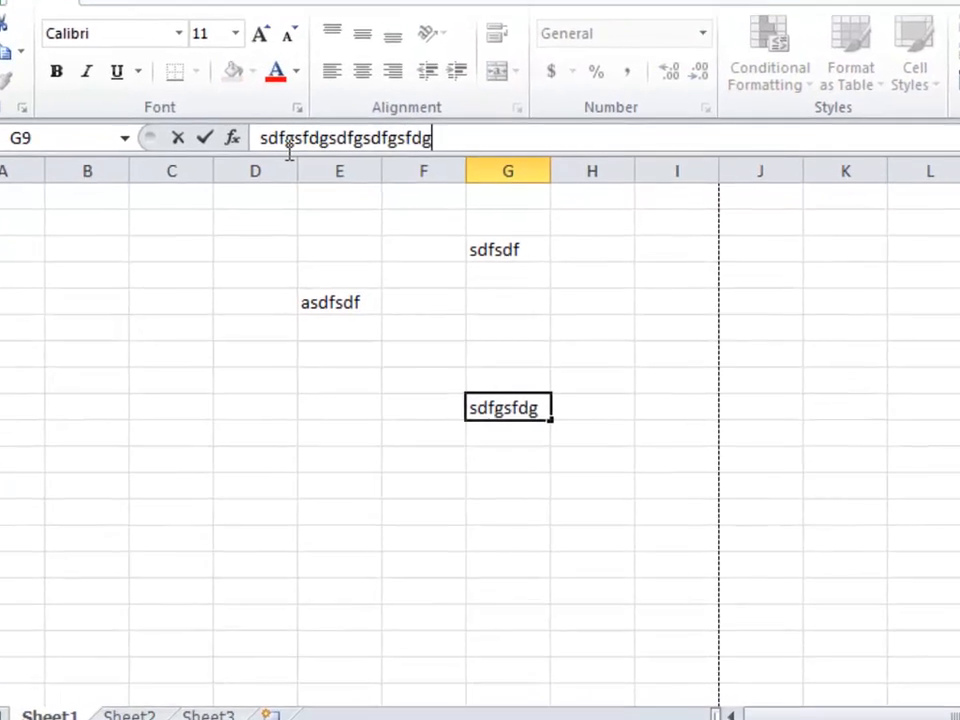
type("sdfg")
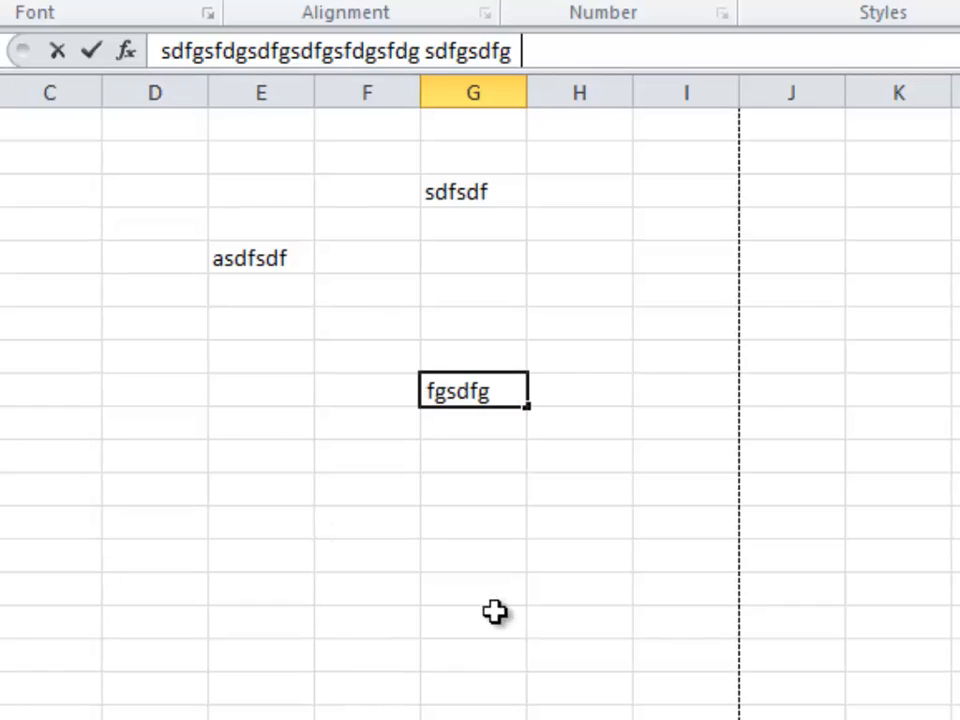
left_click(490, 598)
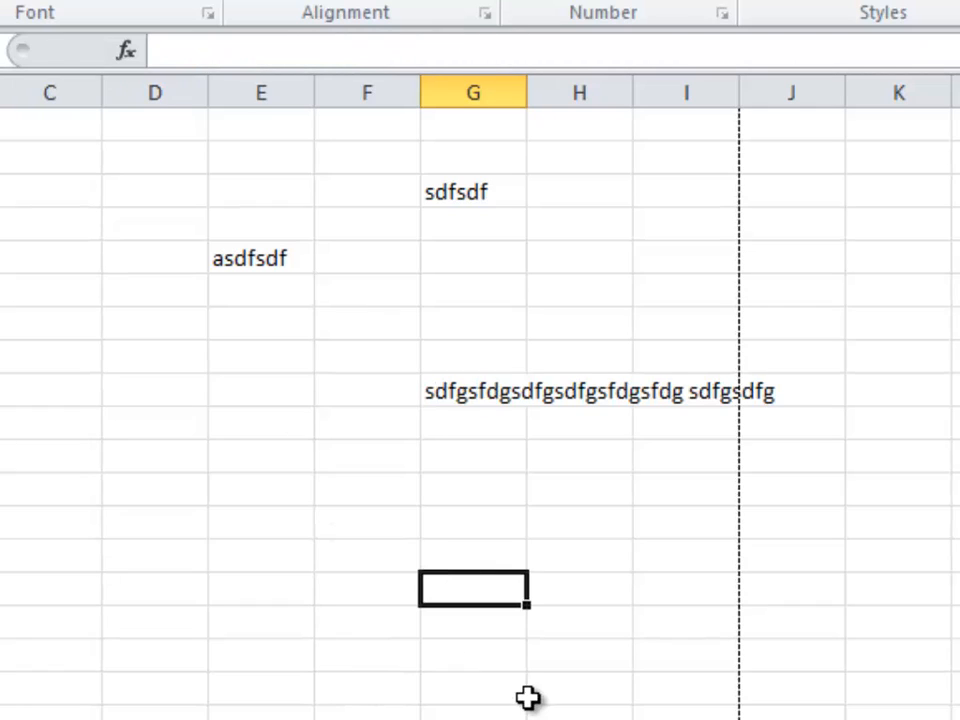
Step: Widen column G to about the length of the text in G9, and narrow it back to slightly wider than its neighbouring columns
left_click(474, 397)
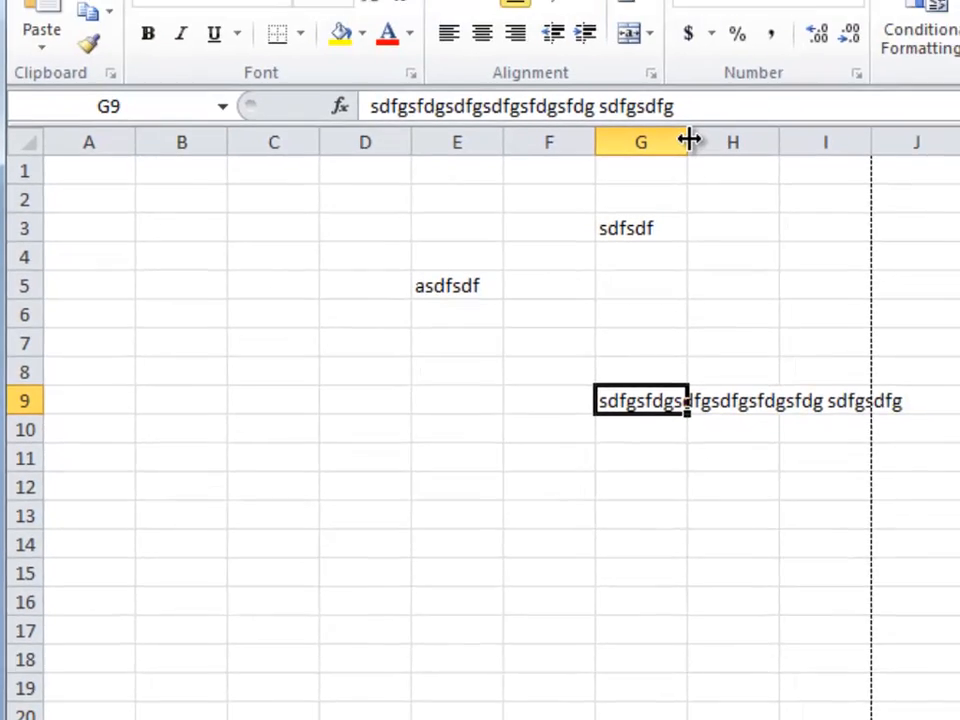
left_click_drag(789, 65, 959, 66)
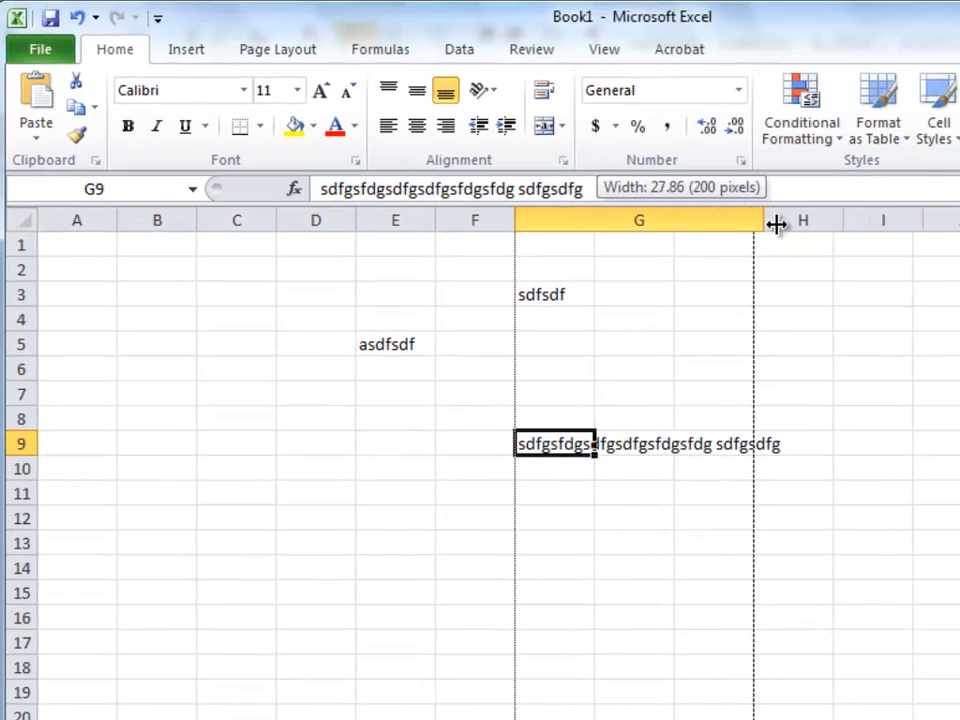
left_click_drag(776, 224, 609, 246)
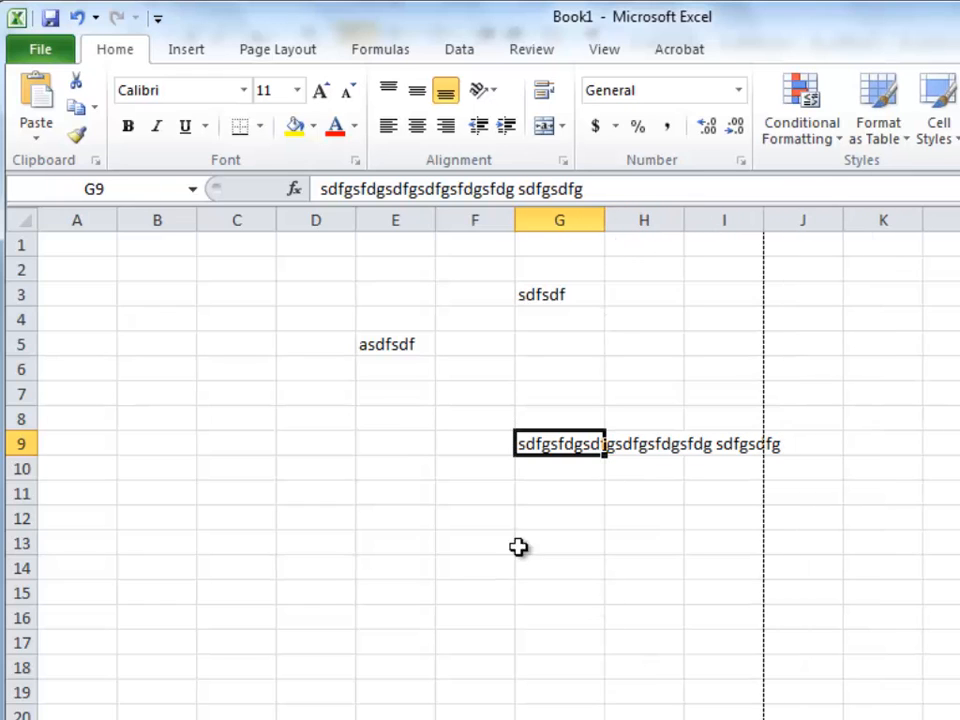
Step: Turn on Wrap text for cell G9 in its cell format settings, and undo the change
left_click(587, 550)
right_click(563, 448)
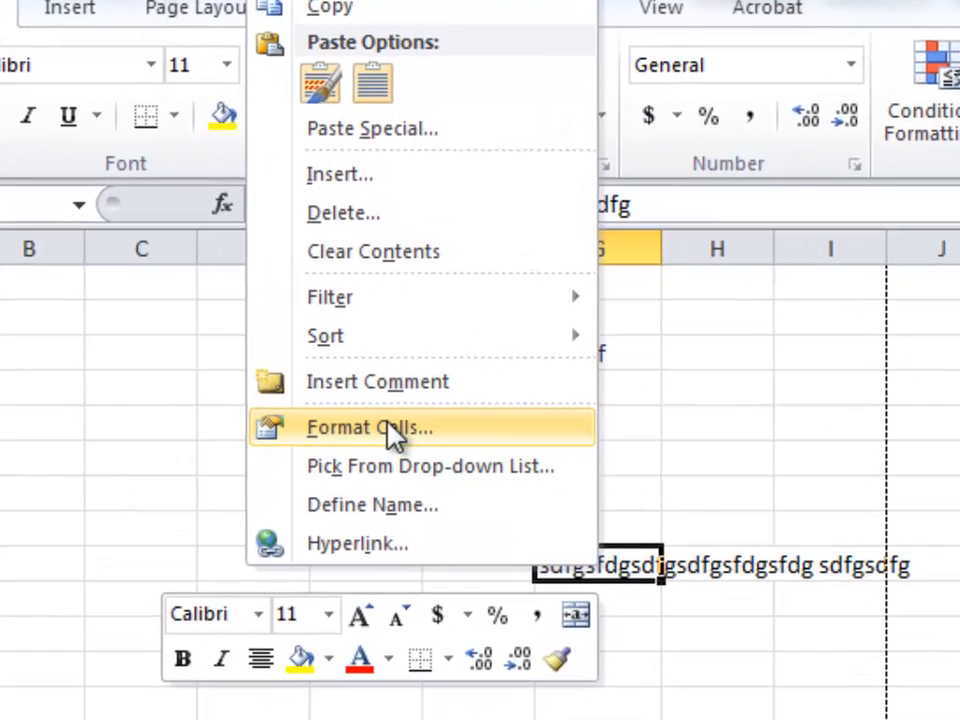
left_click(471, 436)
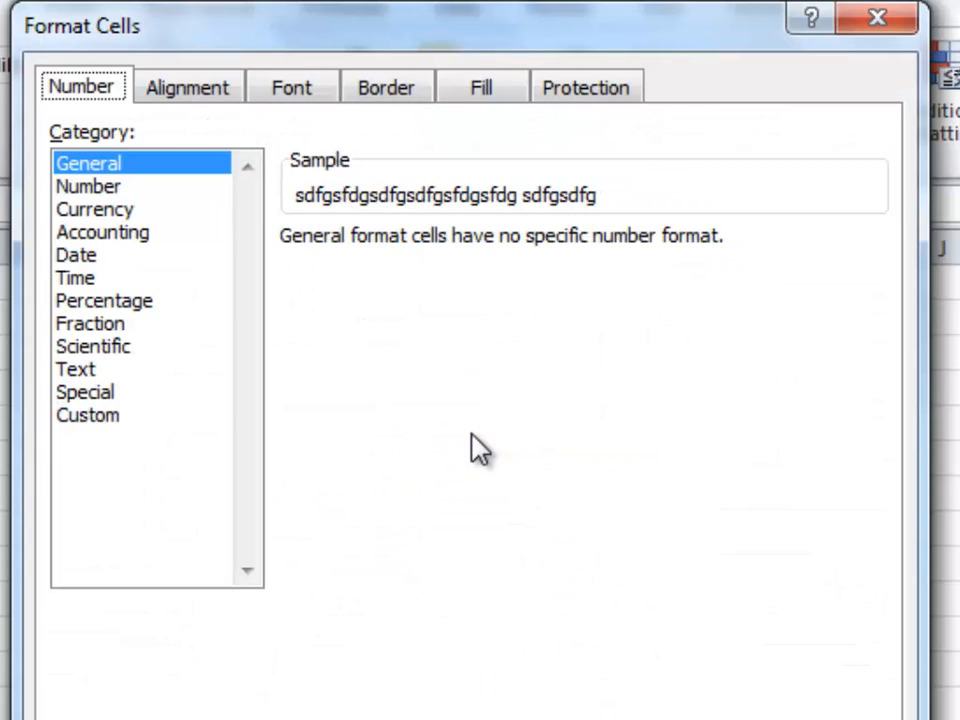
left_click(295, 86)
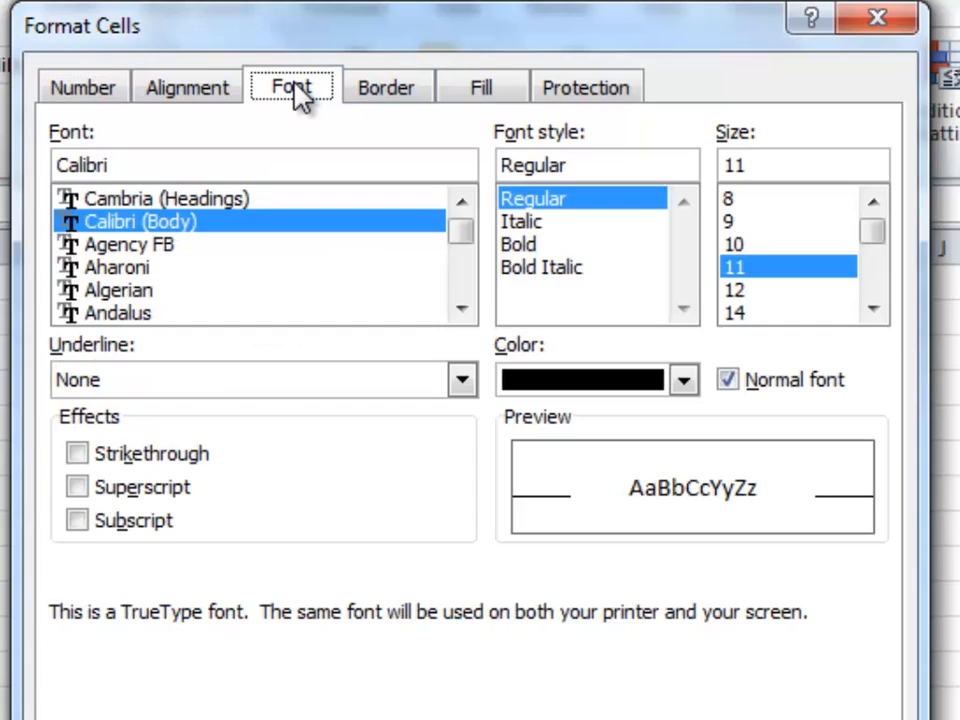
left_click(190, 90)
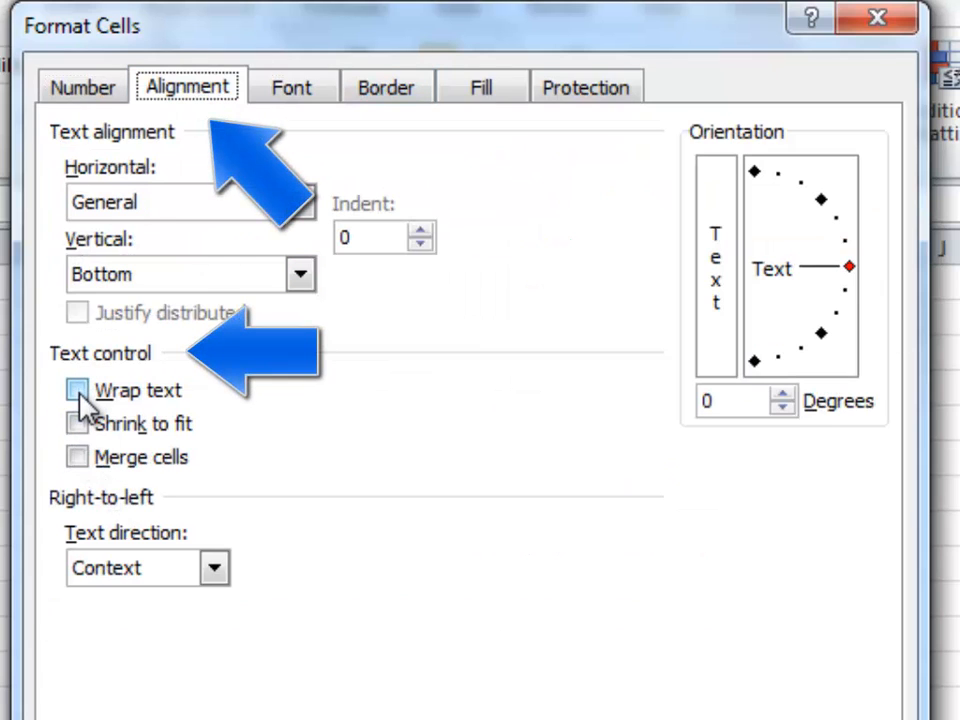
left_click(77, 457)
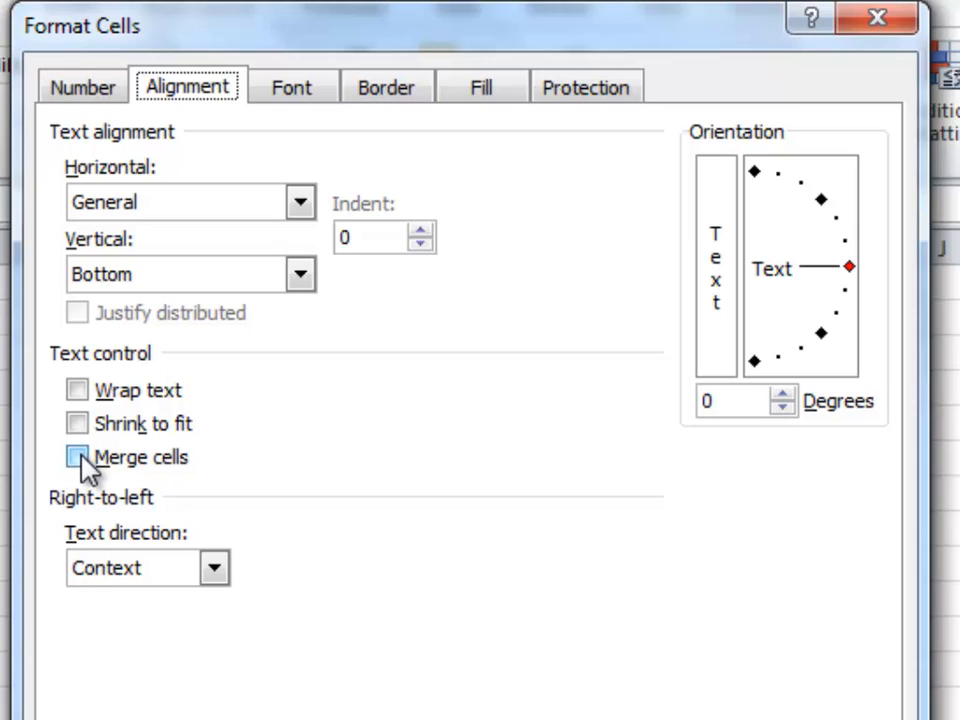
left_click(77, 391)
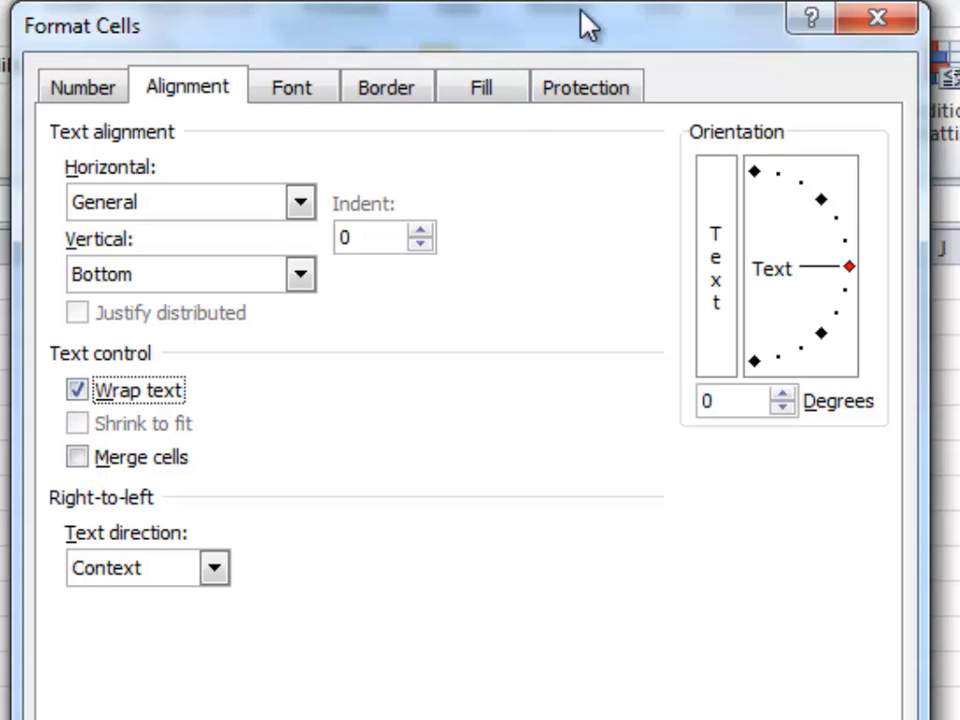
left_click_drag(583, 21, 59, 1)
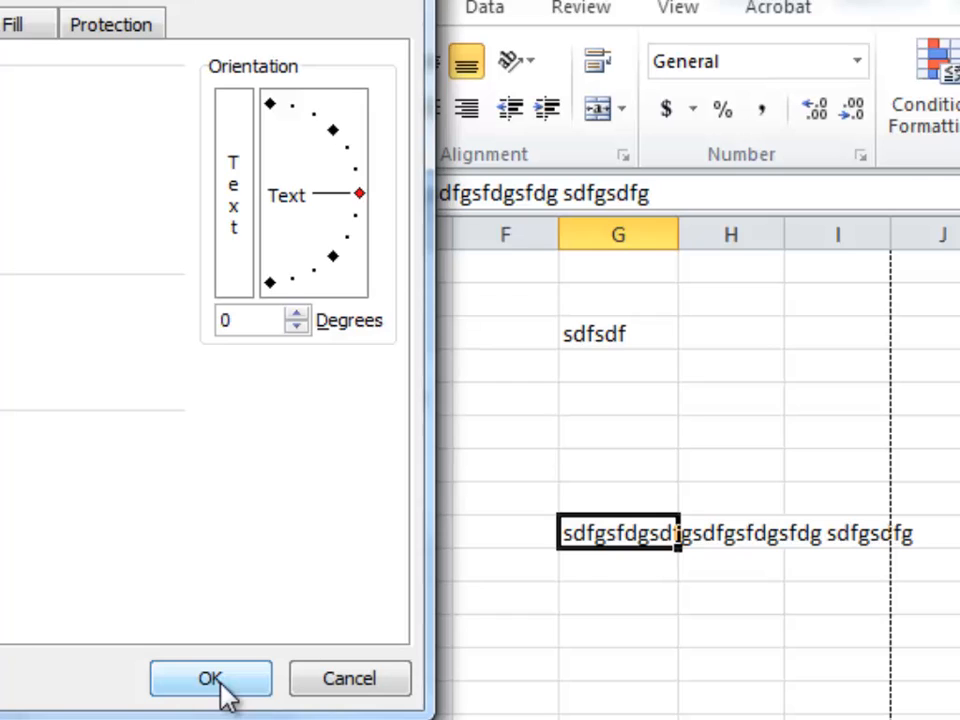
left_click(212, 680)
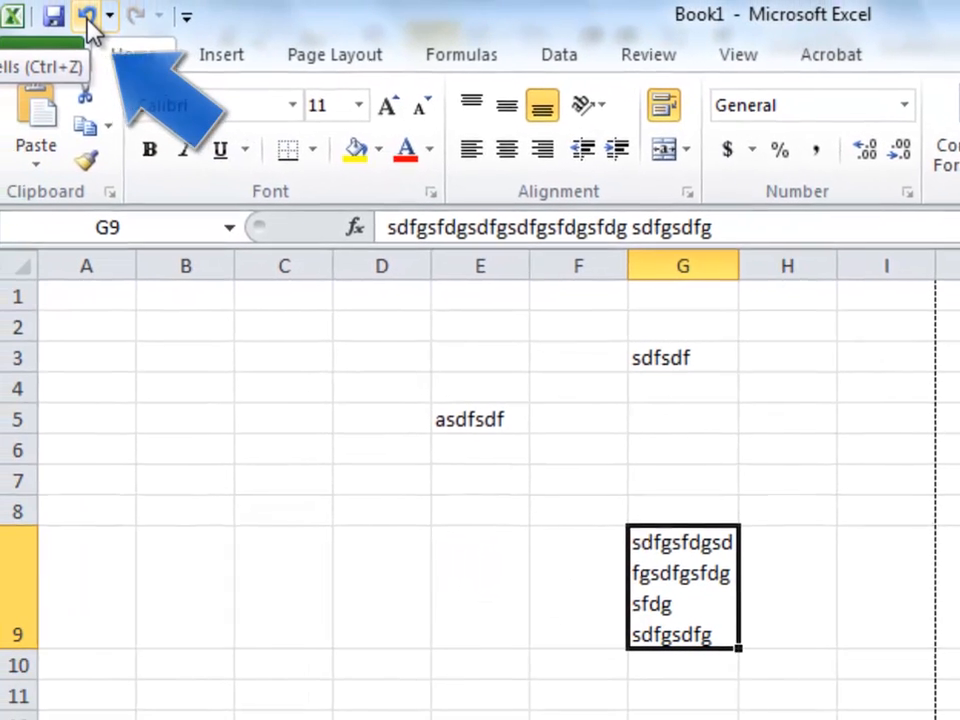
left_click(91, 20)
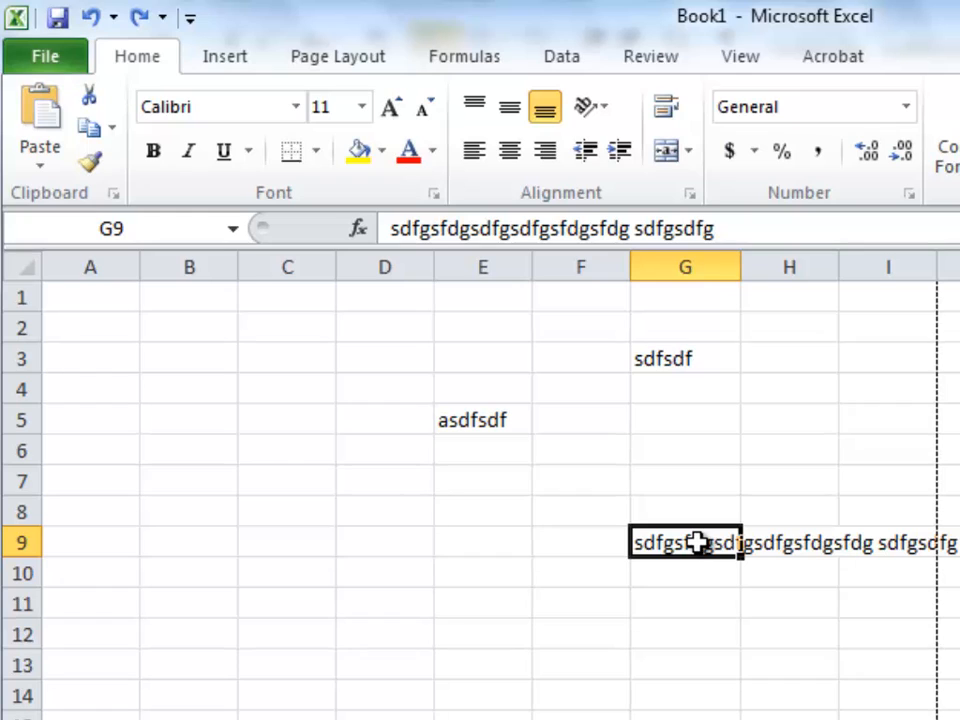
Step: Compare what cells G9 and H9 actually contain by selecting each and checking its content in the formula bar
left_click(800, 614)
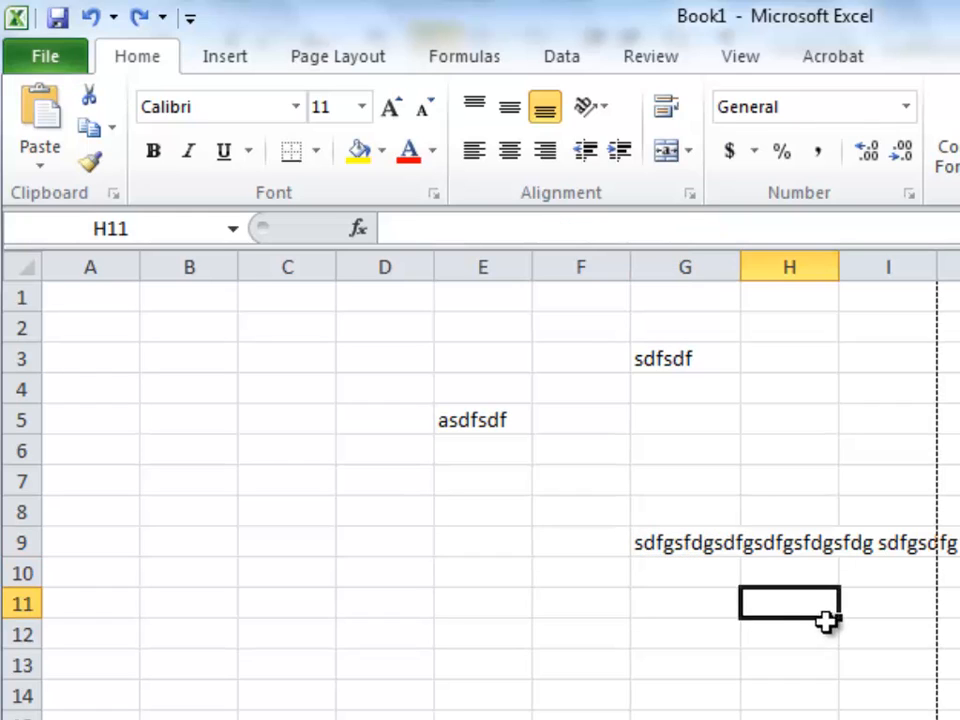
left_click(806, 545)
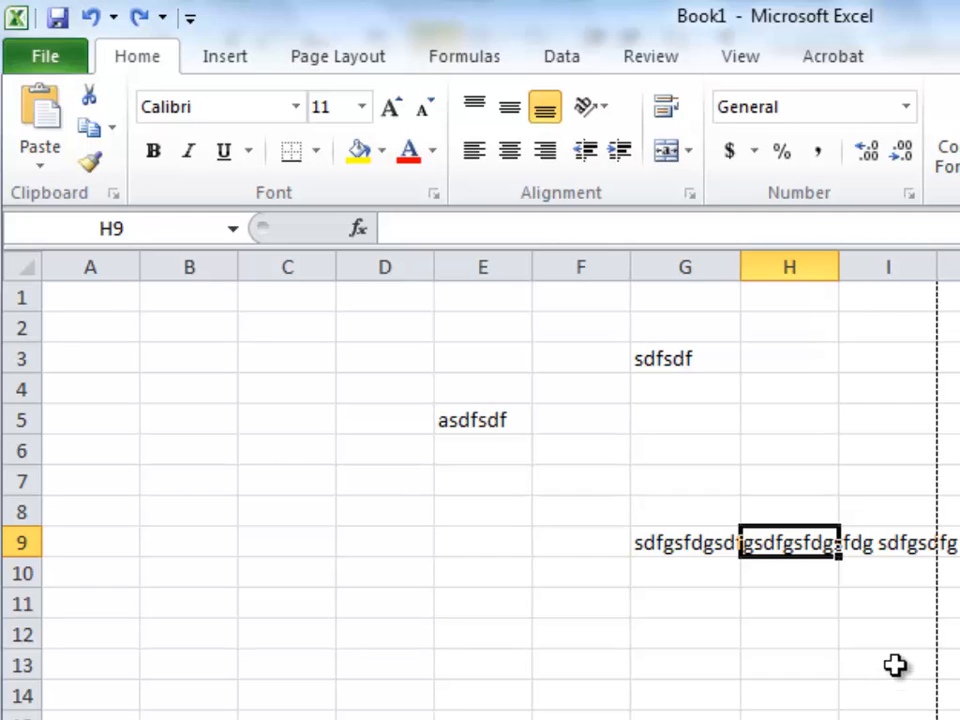
left_click(666, 545)
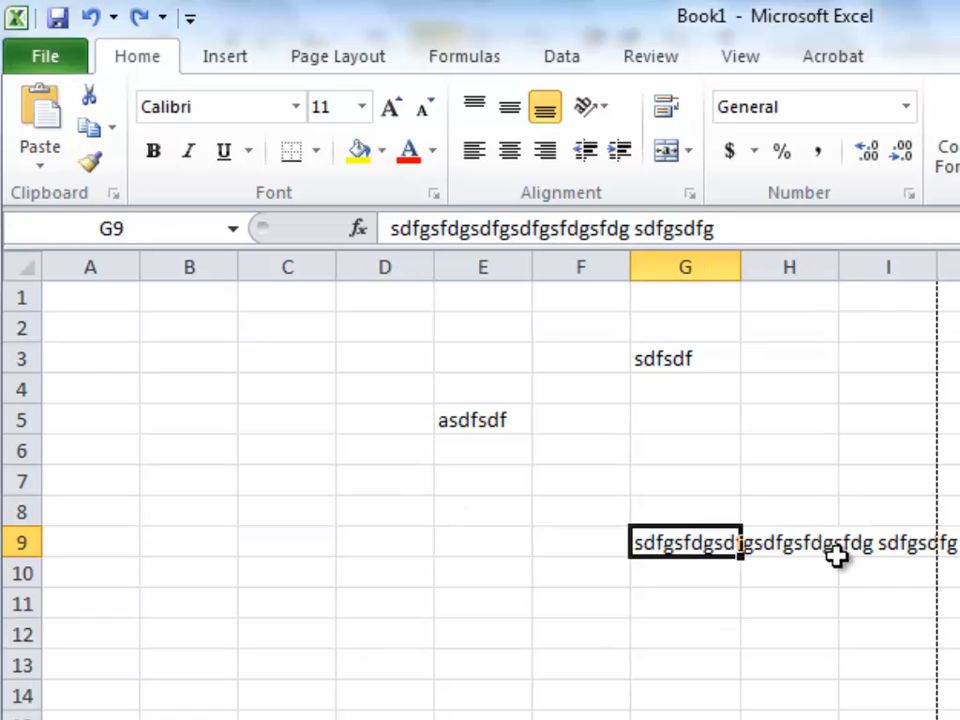
left_click(793, 551)
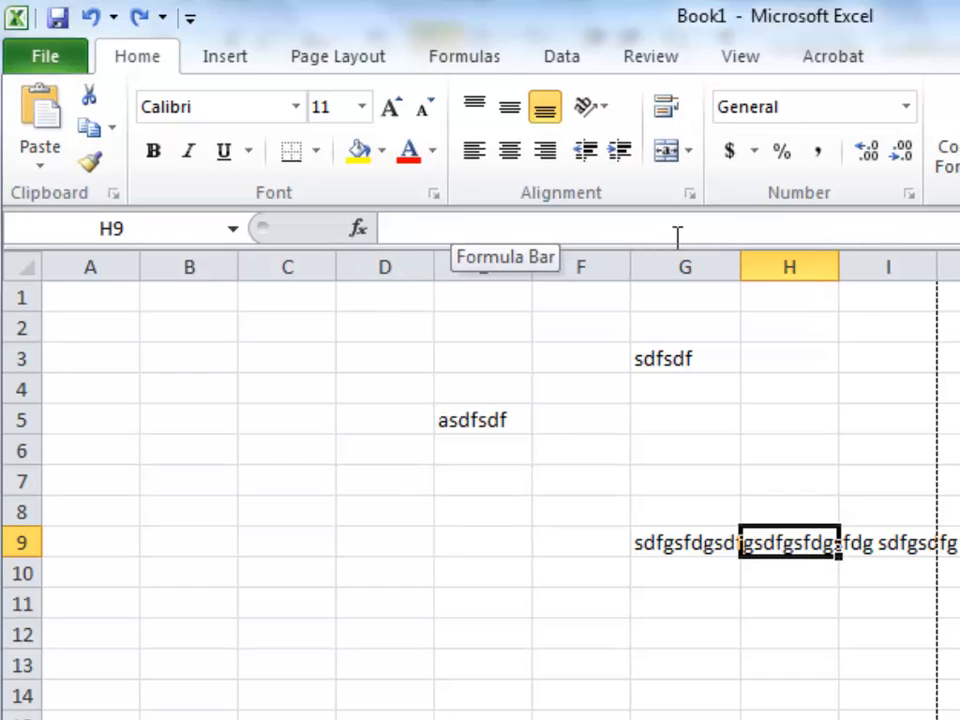
left_click(663, 543)
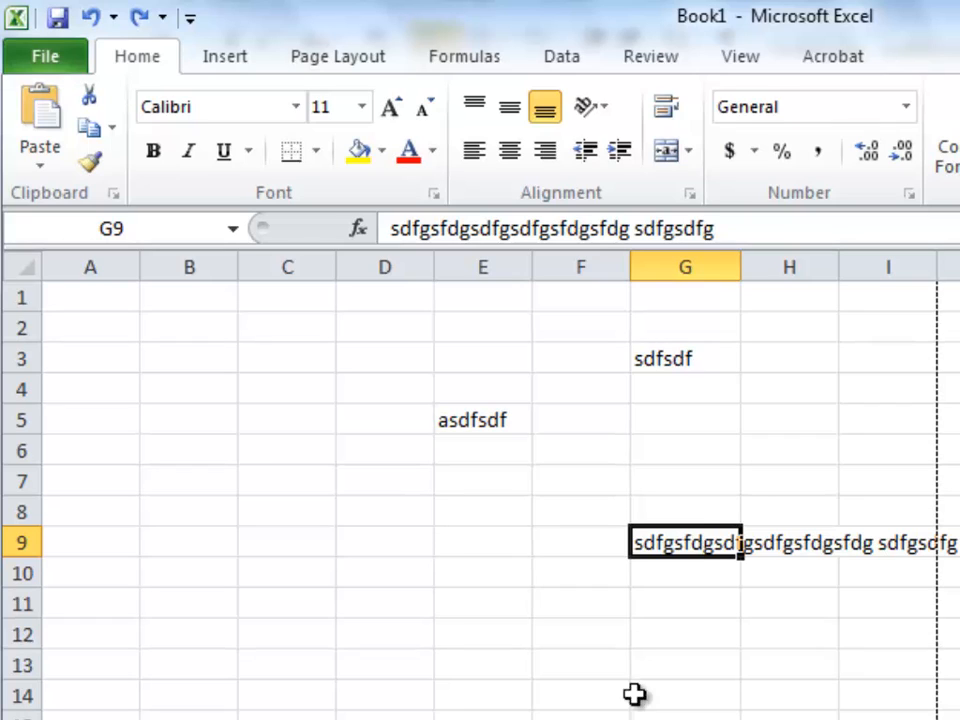
Step: Highlight the entire text of cell G9 in the formula bar, and leave it without editing
left_click(729, 229)
left_click_drag(380, 251, 369, 211)
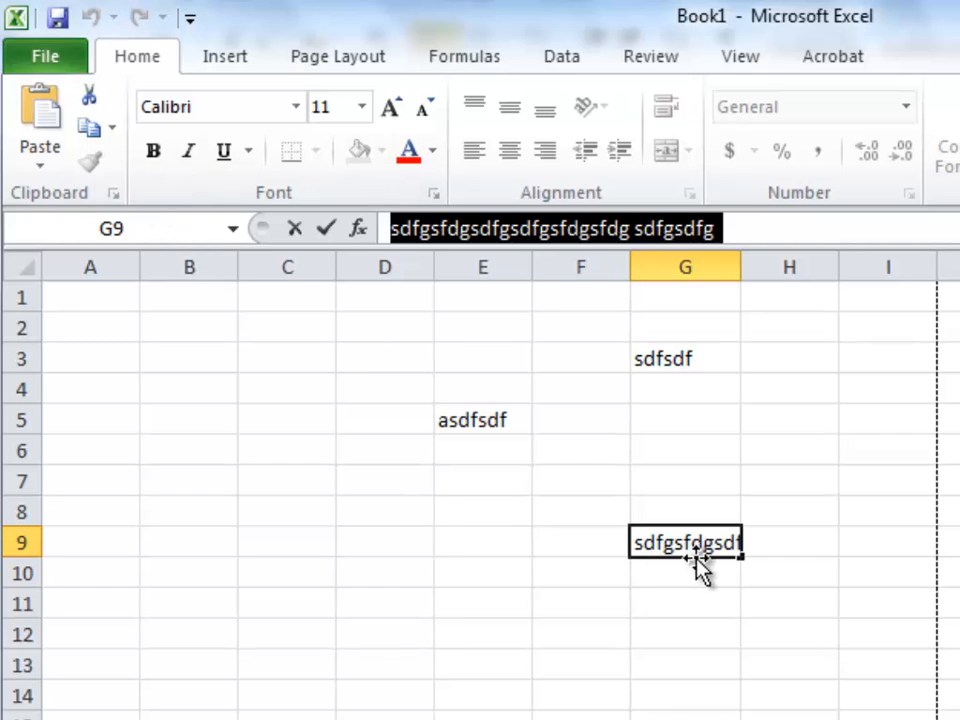
left_click(686, 604)
Step: Set the font size of cell G9 to 26
left_click(688, 544)
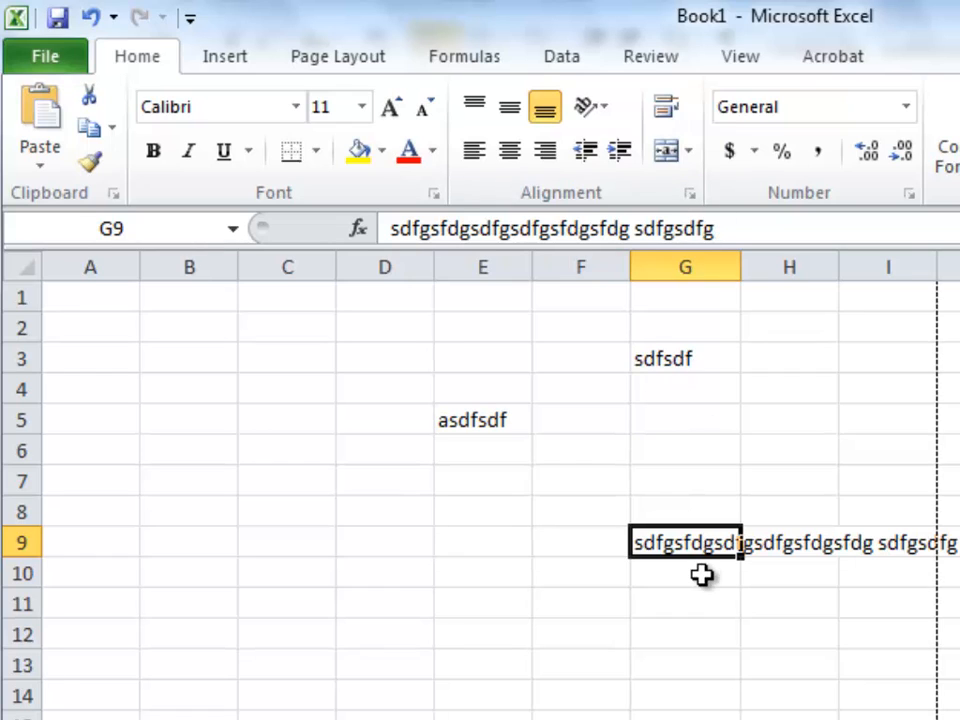
left_click(364, 107)
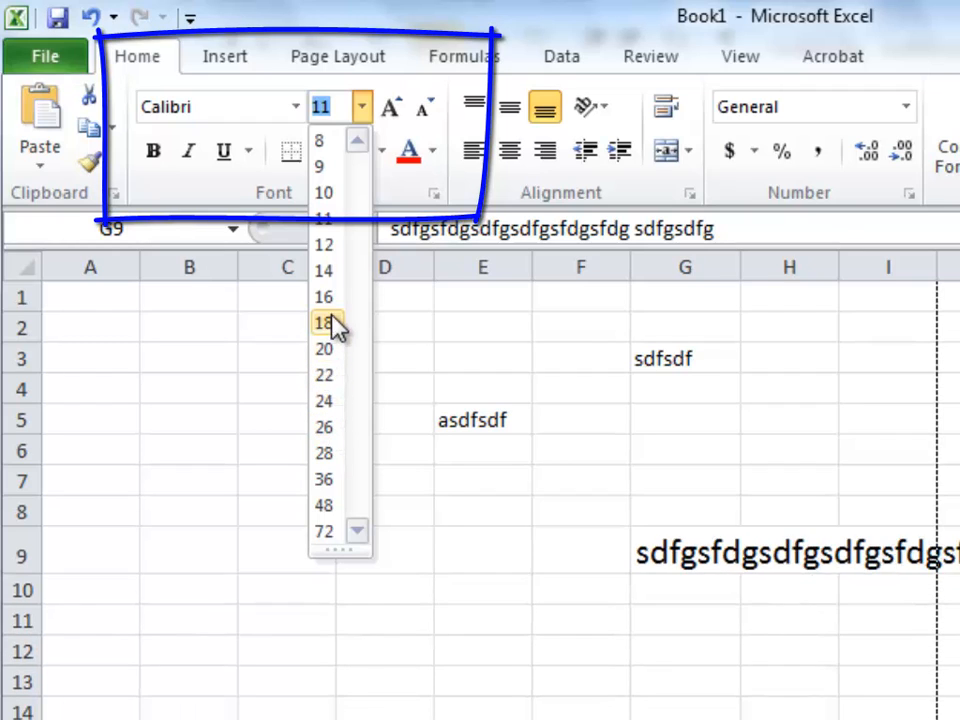
left_click(330, 432)
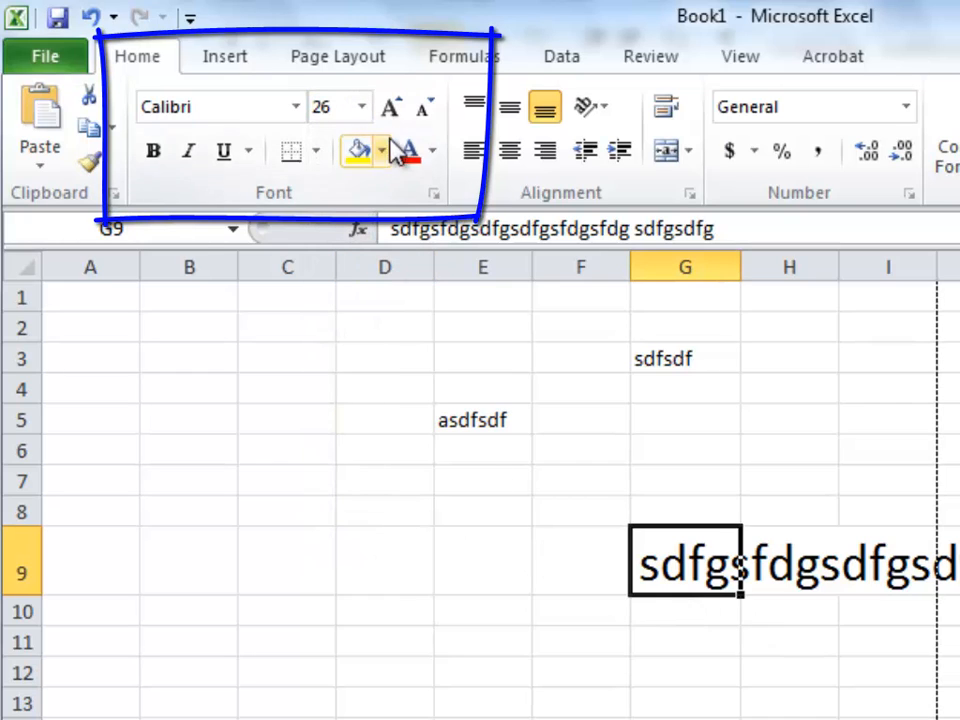
Step: Give cell G9 a darker orange theme font colour and a standard yellow fill
left_click(432, 155)
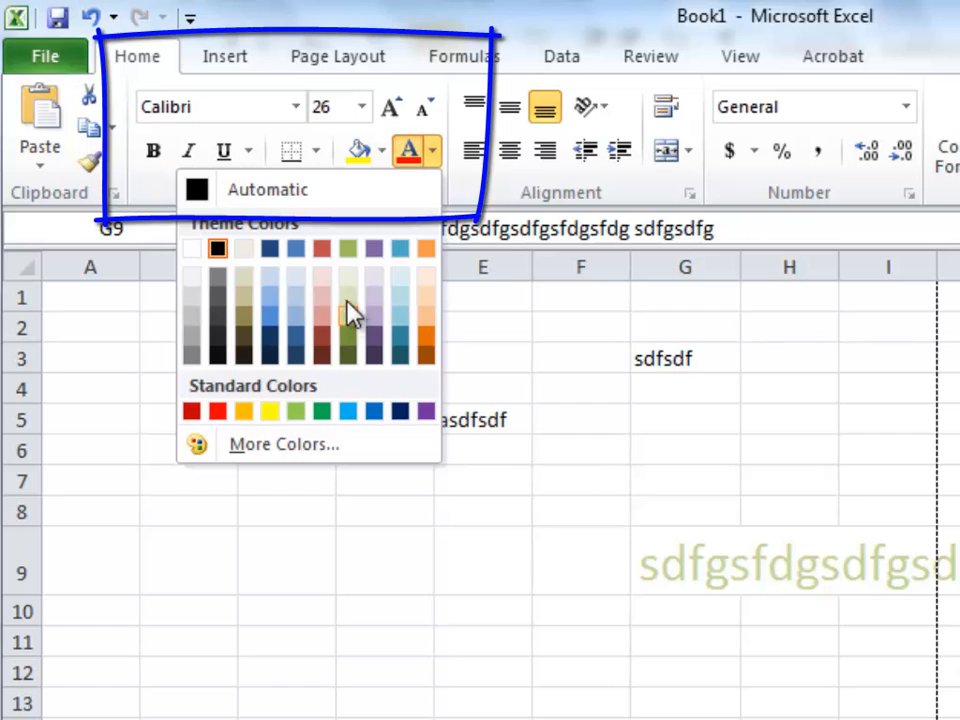
left_click(426, 336)
left_click(381, 152)
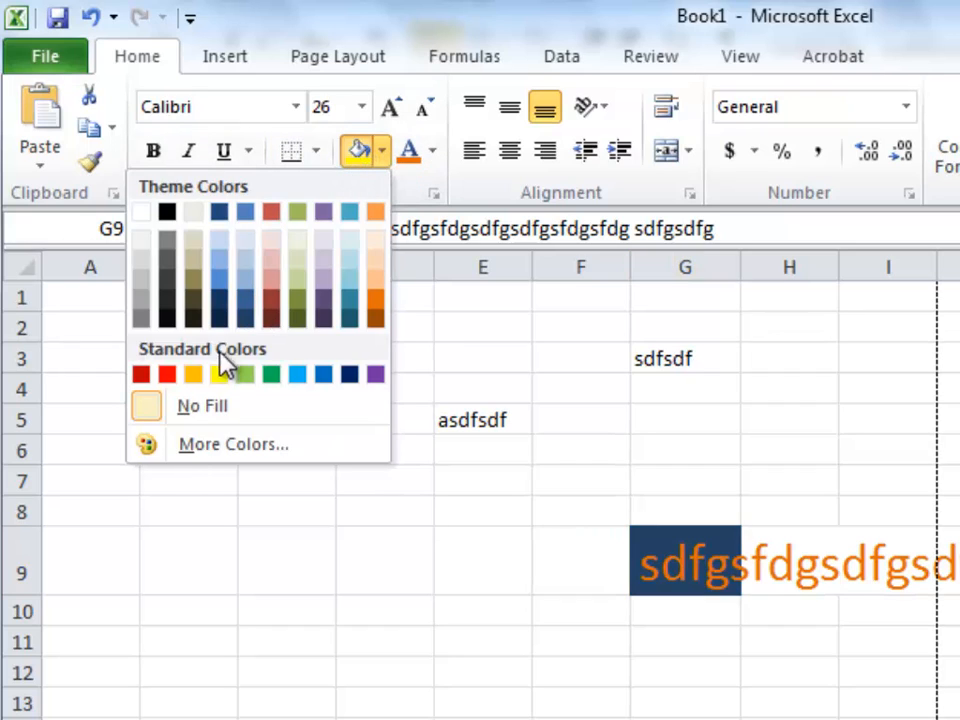
left_click(220, 375)
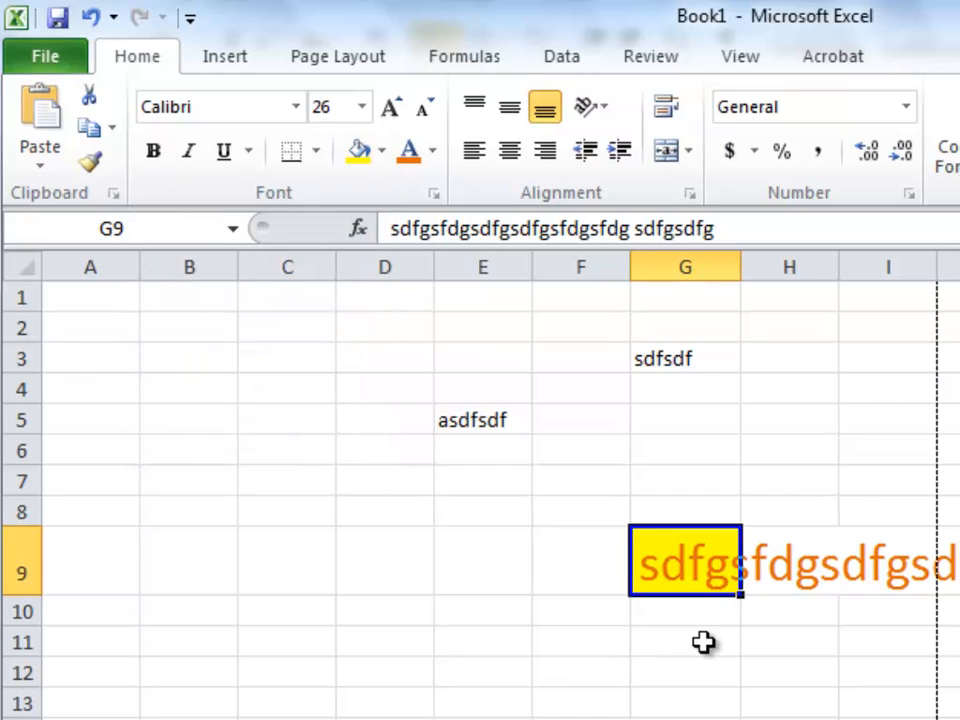
Step: Turn on Wrap text for the yellow cell G9, and look over the wrapped text
right_click(684, 561)
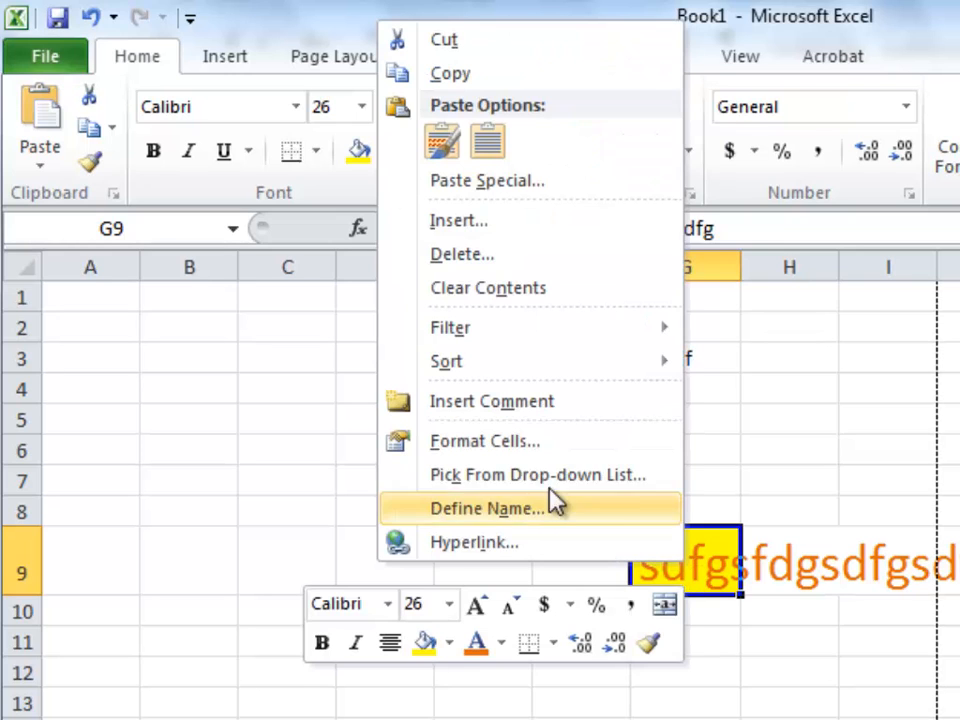
left_click(536, 448)
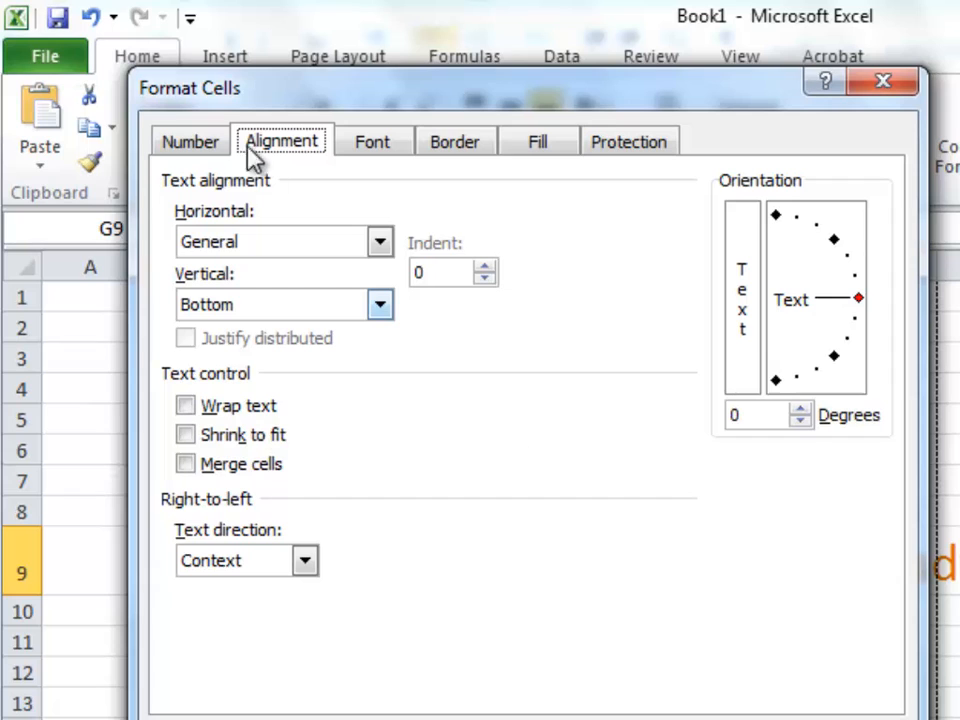
left_click(186, 406)
key("Return")
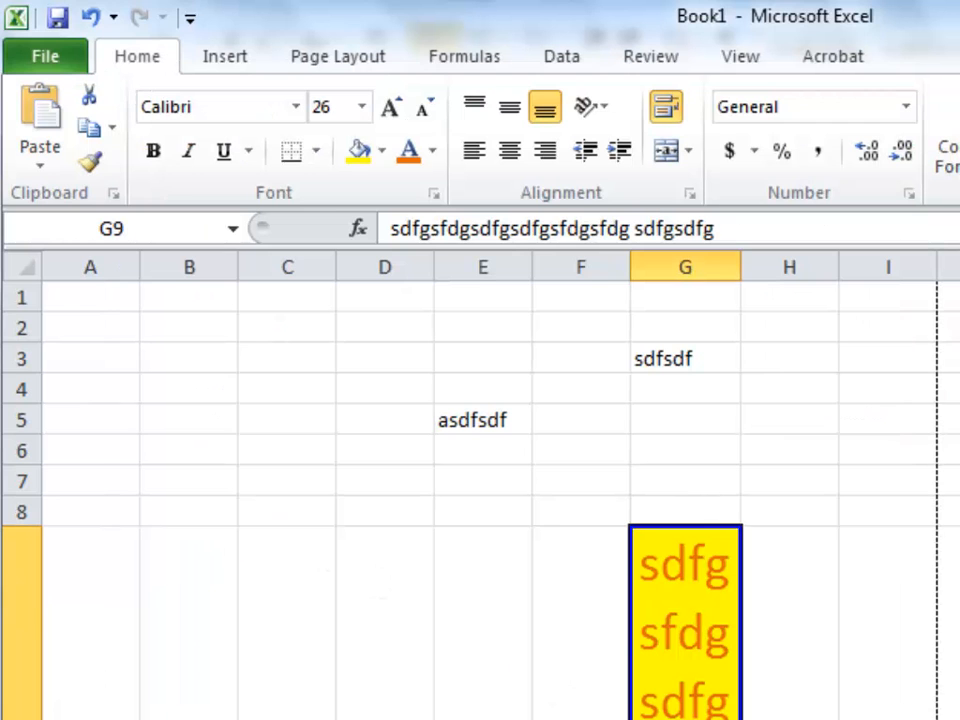
scroll(938, 670, "down", 4)
scroll(935, 660, "up", 1)
scroll(935, 660, "up", 3)
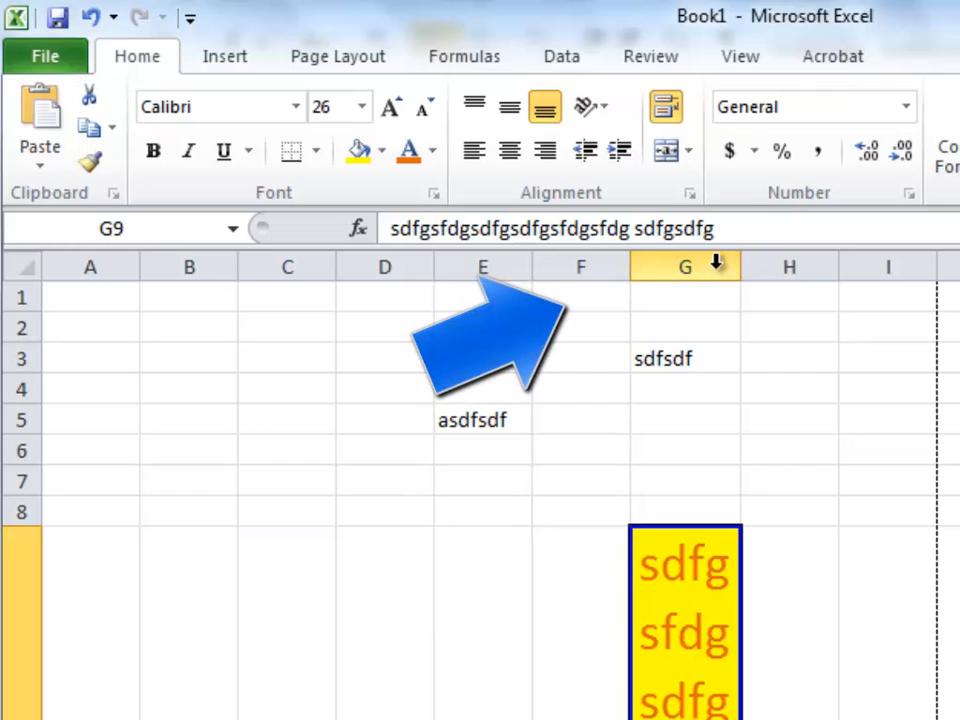
Step: Widen column G to about two and a half times its width
left_click_drag(741, 268, 898, 268)
scroll(729, 671, "down", 6)
scroll(729, 666, "up", 4)
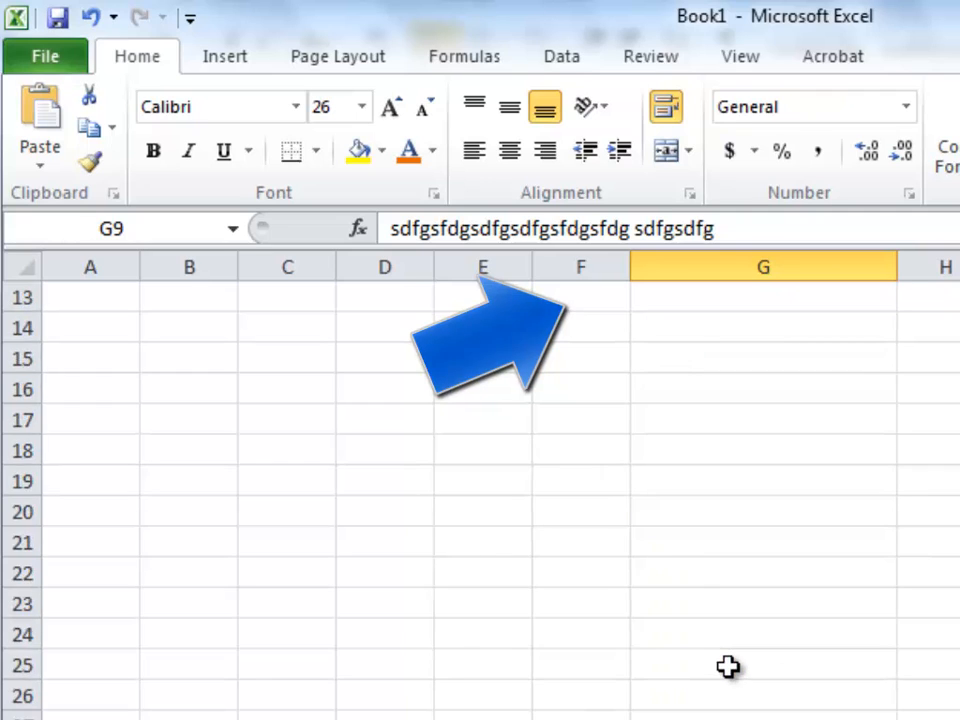
scroll(728, 666, "down", 1)
scroll(727, 665, "up", 1)
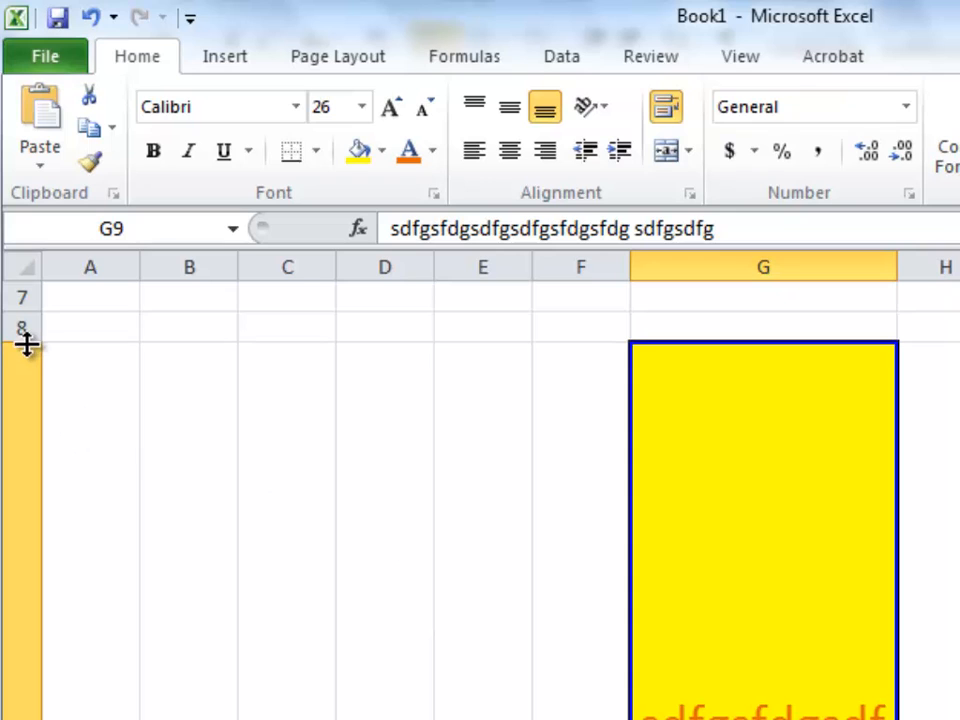
Step: Increase the height of row 8 to about ten times that of a standard row
mouse_move(26, 340)
left_mouse_down()
mouse_move(11, 574)
mouse_move(21, 642)
left_mouse_up()
scroll(469, 641, "down", 2)
scroll(462, 626, "up", 2)
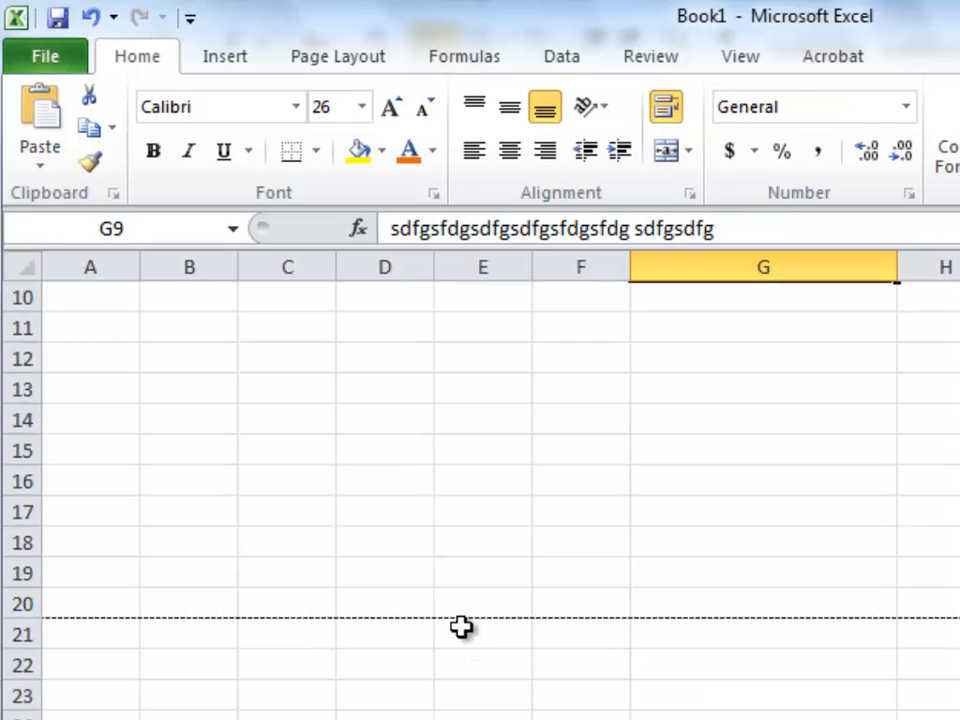
scroll(463, 626, "down", 1)
scroll(463, 626, "up", 1)
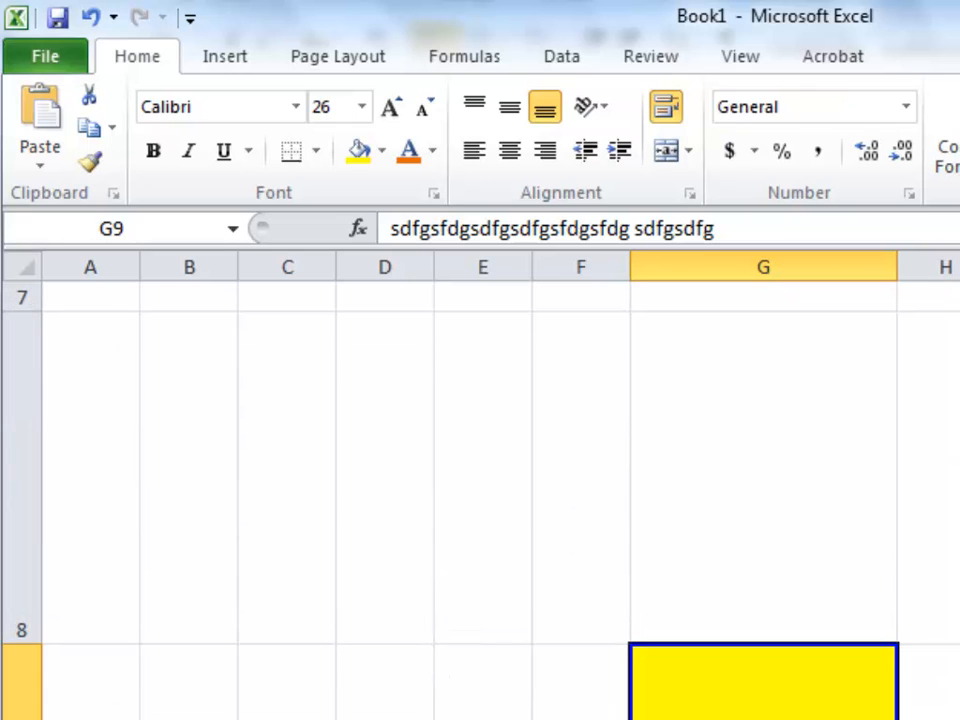
Step: Set the font size of cell G9 to 16, and deselect the cell
left_click(362, 107)
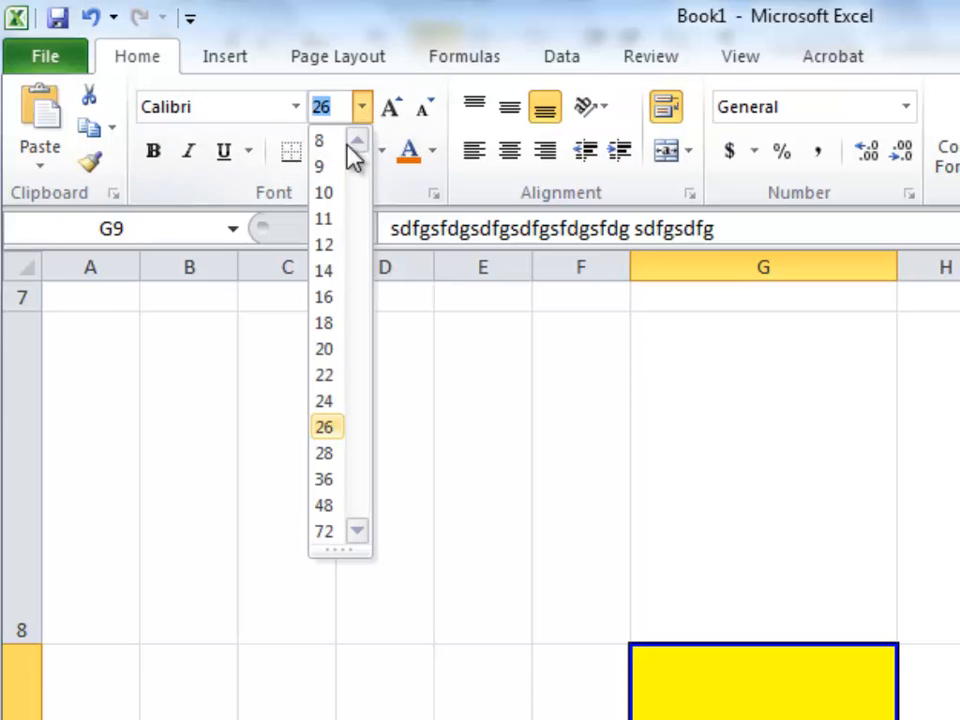
left_click(326, 298)
scroll(855, 636, "up", 1)
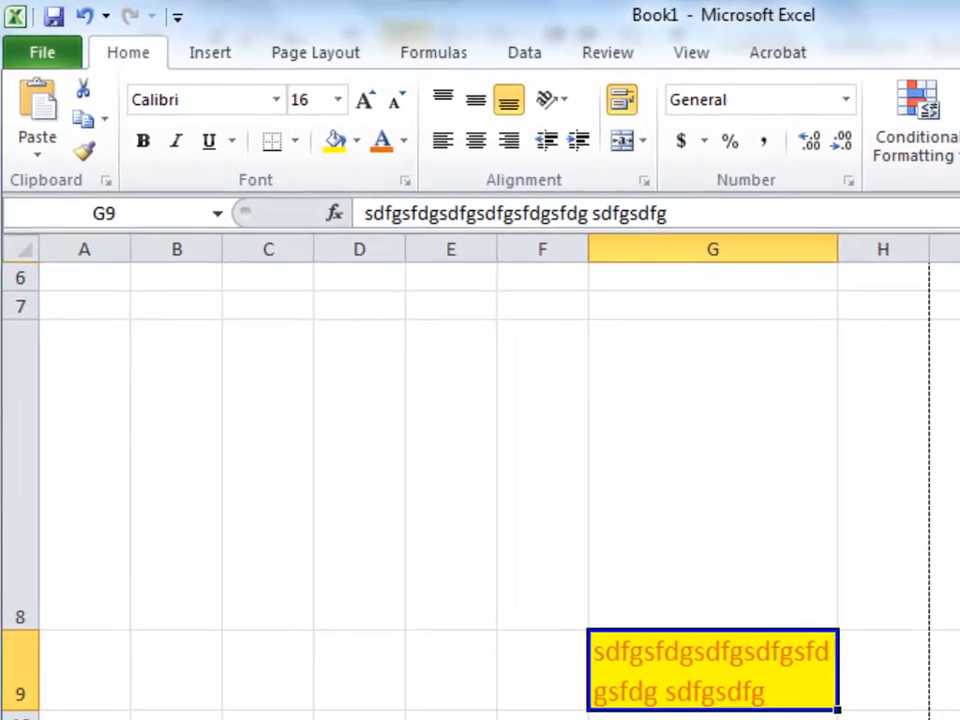
left_click(959, 705)
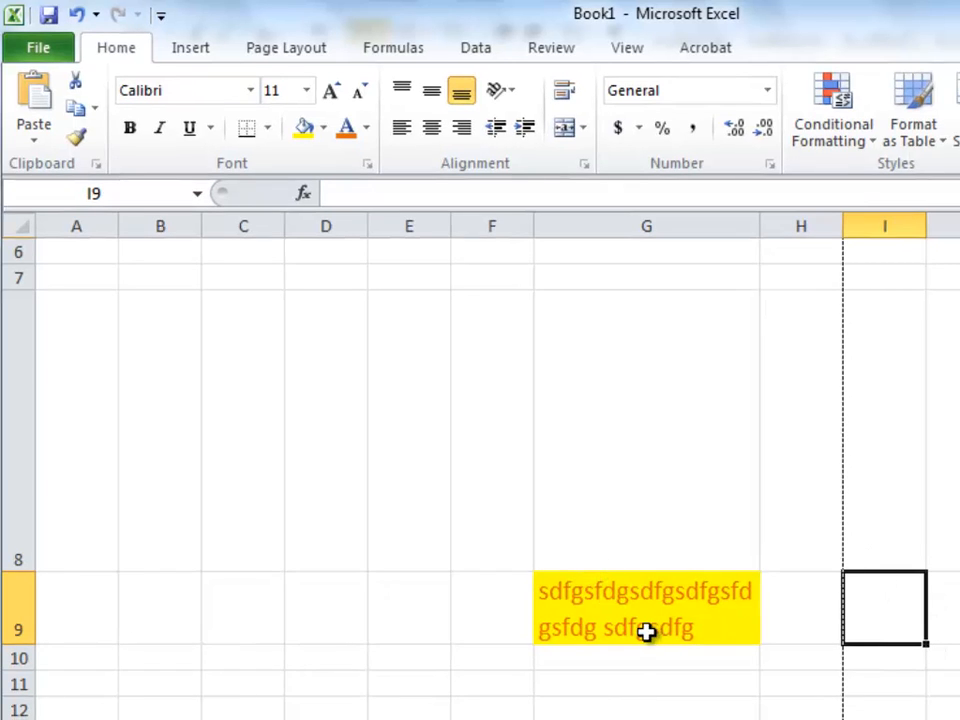
Step: Look over the font, font size, font color and fill color choices for the yellow cell G9
left_click(653, 621)
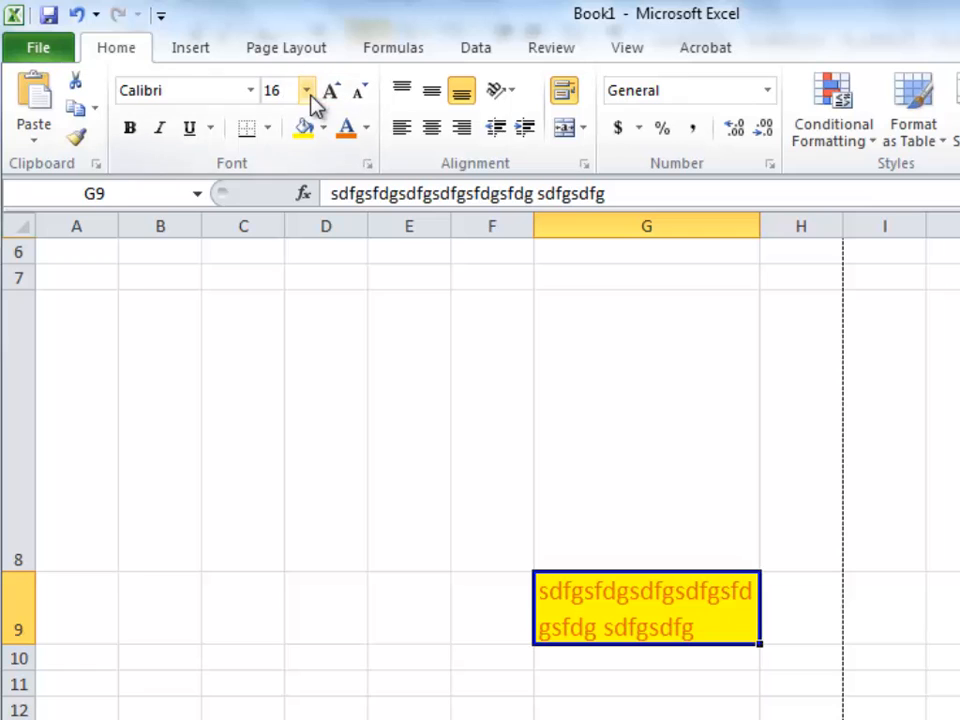
left_click(250, 92)
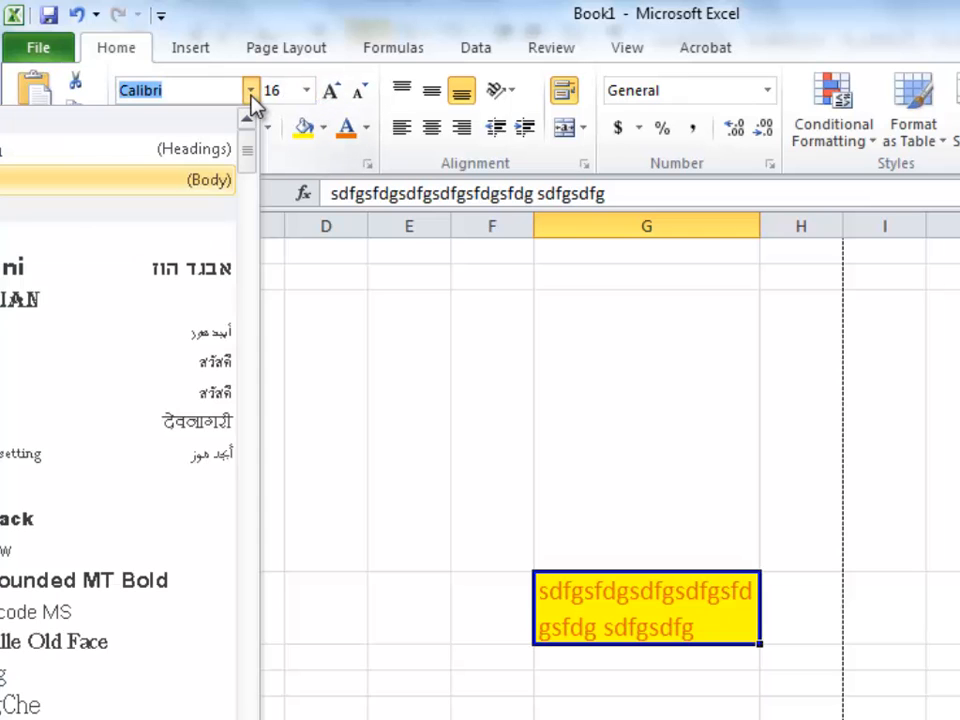
left_click(307, 91)
left_click(366, 128)
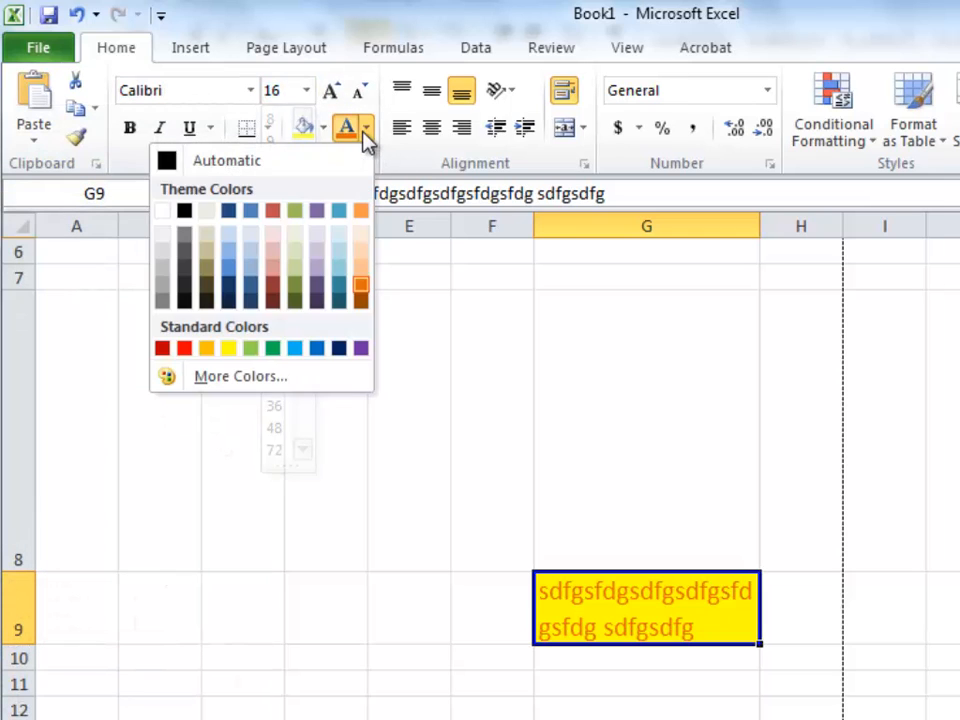
left_click(323, 128)
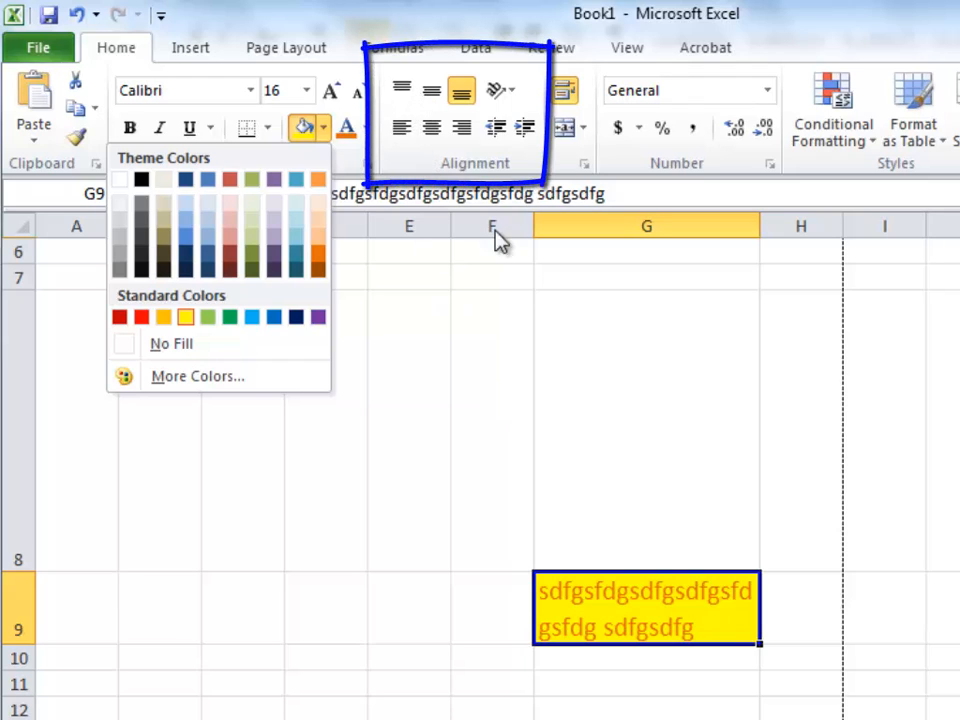
Step: Shorten row 8 by about a third, and make row 9 about twice as tall
left_click(181, 608)
left_click_drag(31, 569, 26, 488)
left_click_drag(30, 561, 45, 640)
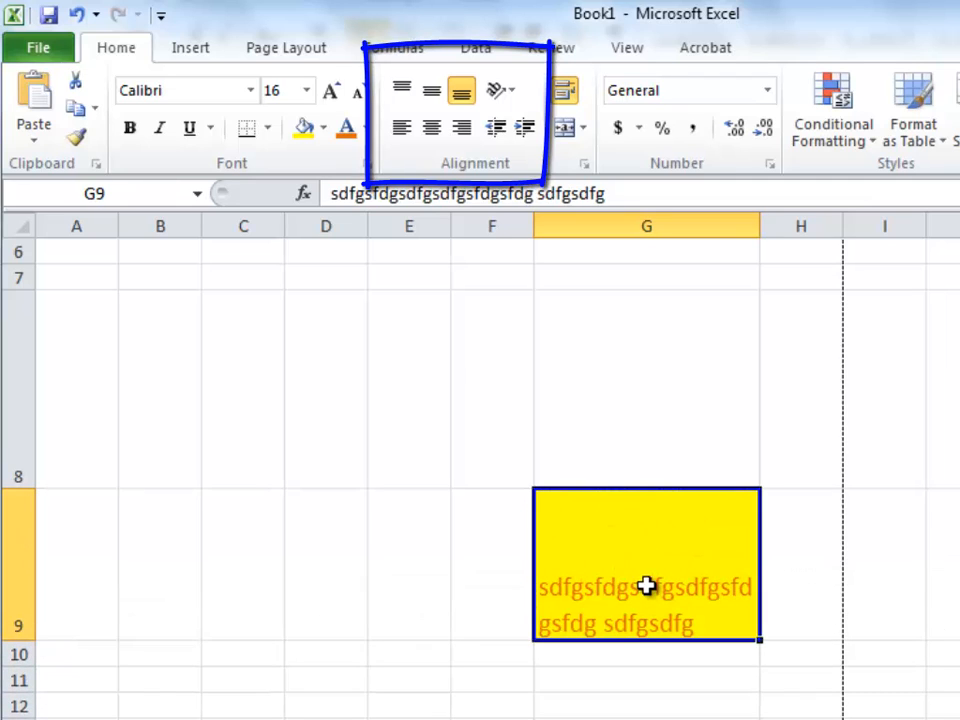
Step: Center the text of cell G9 both horizontally and vertically
left_click(433, 137)
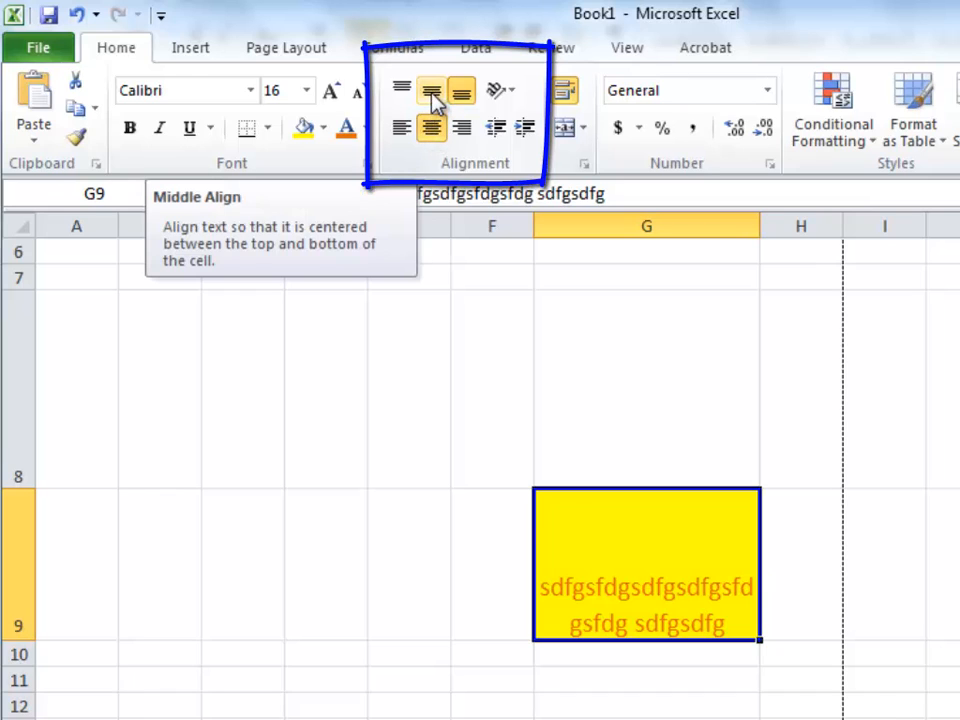
left_click(432, 95)
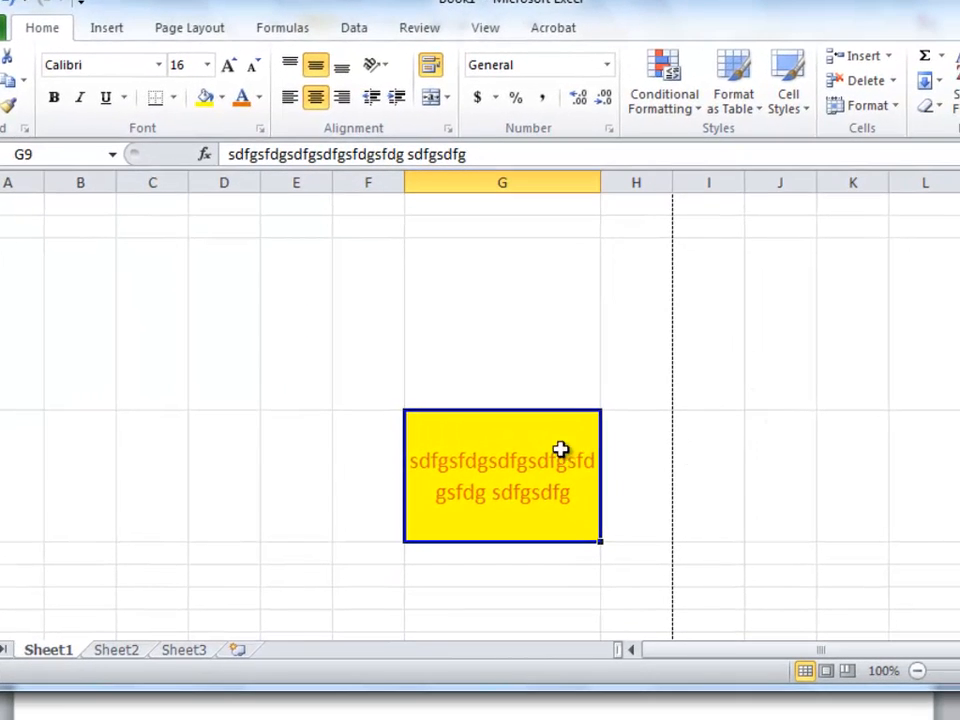
Step: Format cell G9 with a thick solid outline border, pick a purple line color, and apply the settings
right_click(547, 470)
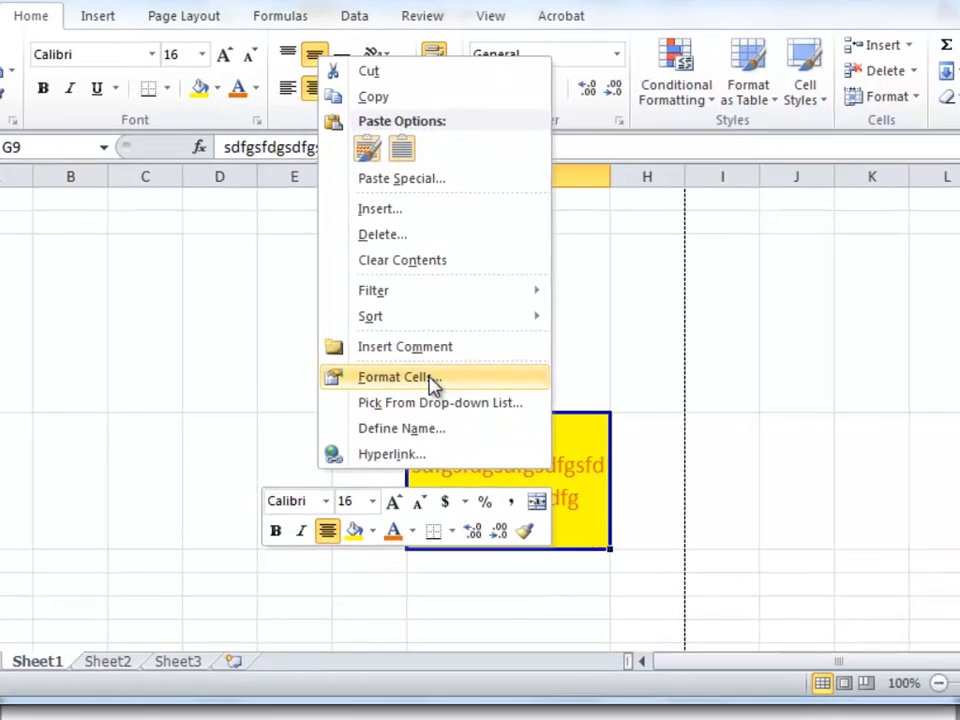
left_click(431, 378)
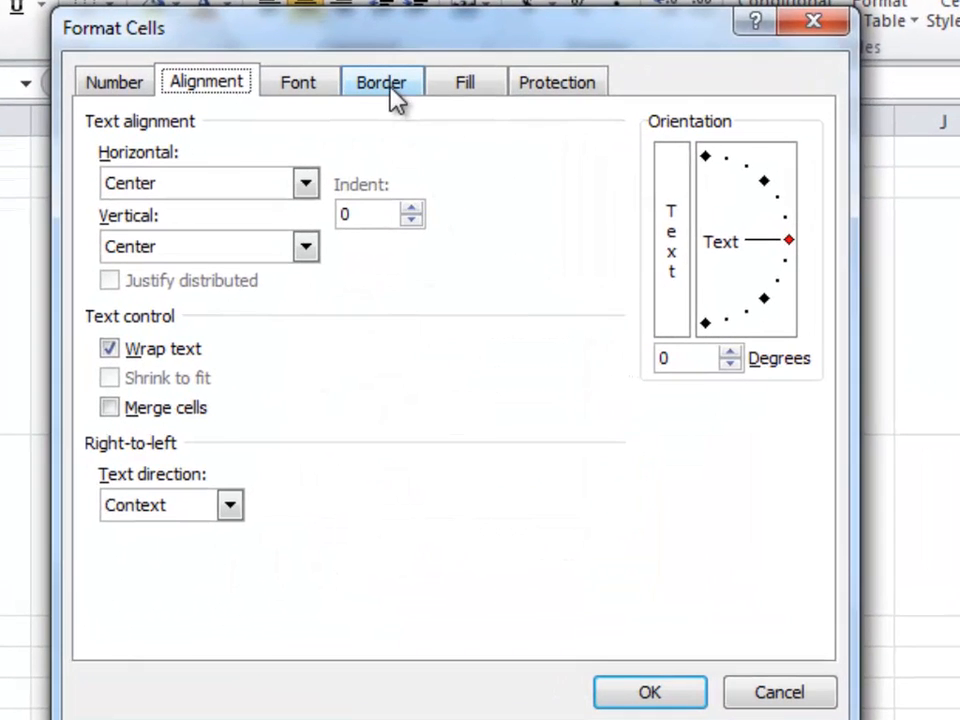
left_click(387, 117)
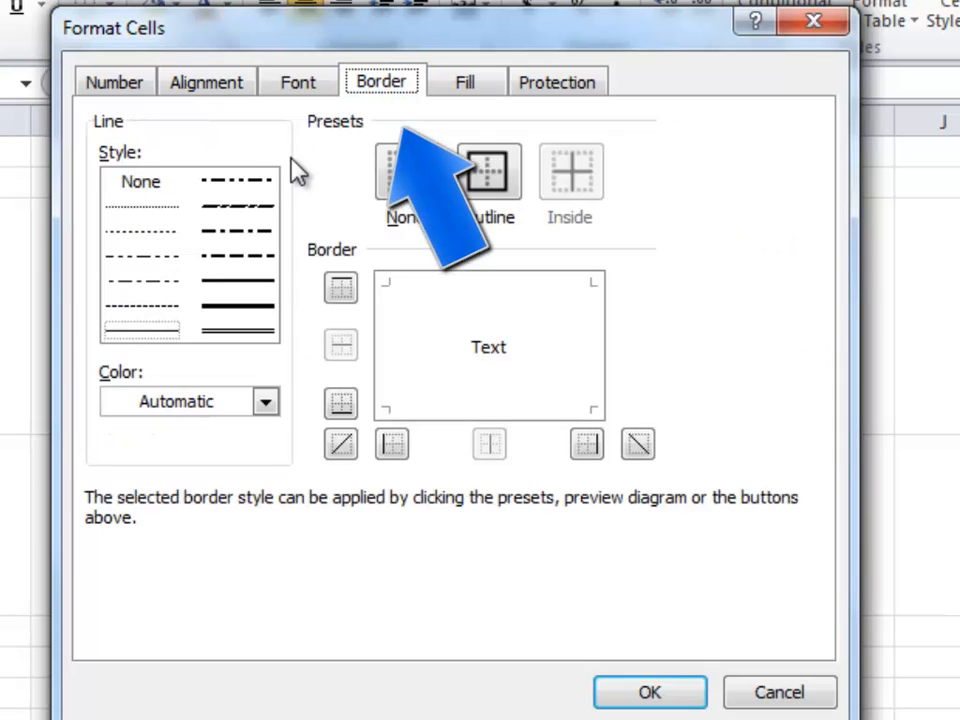
left_click(252, 307)
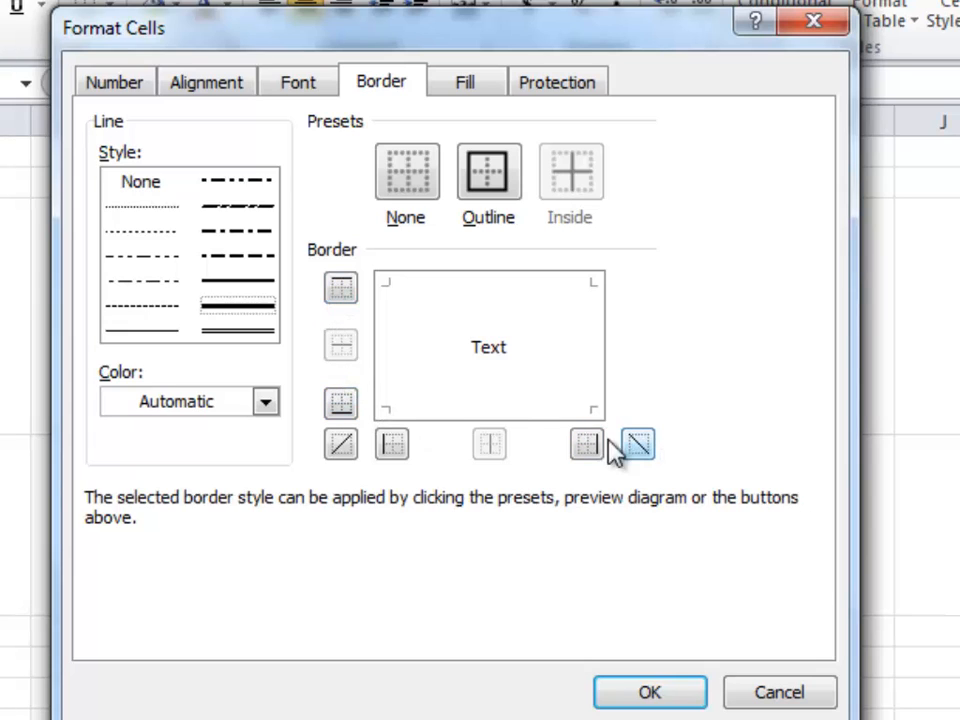
left_click(489, 186)
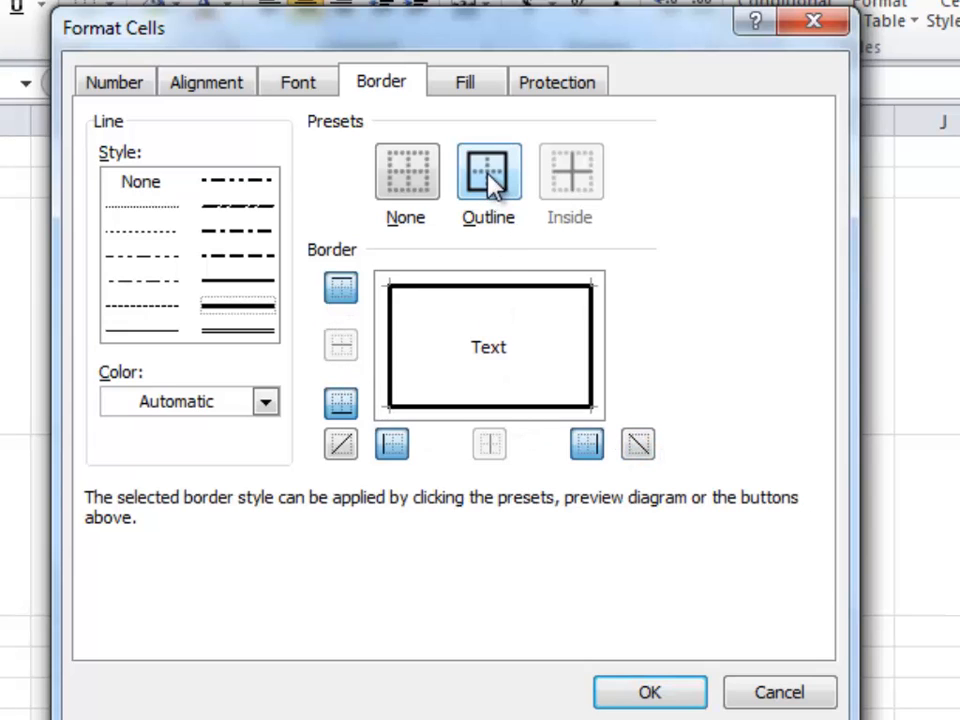
left_click(266, 403)
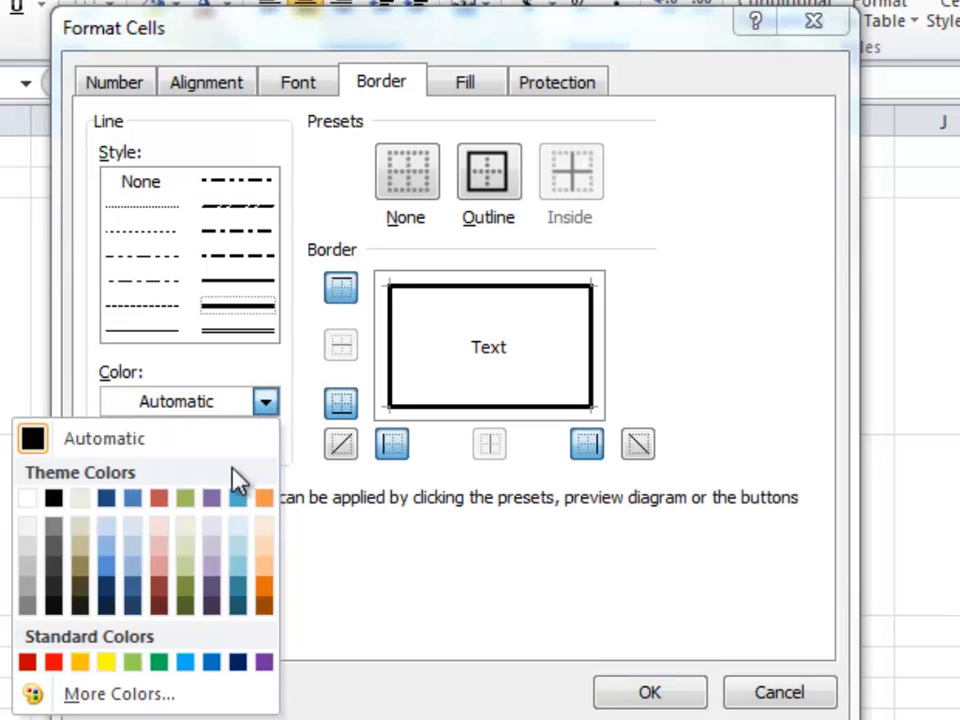
left_click(214, 502)
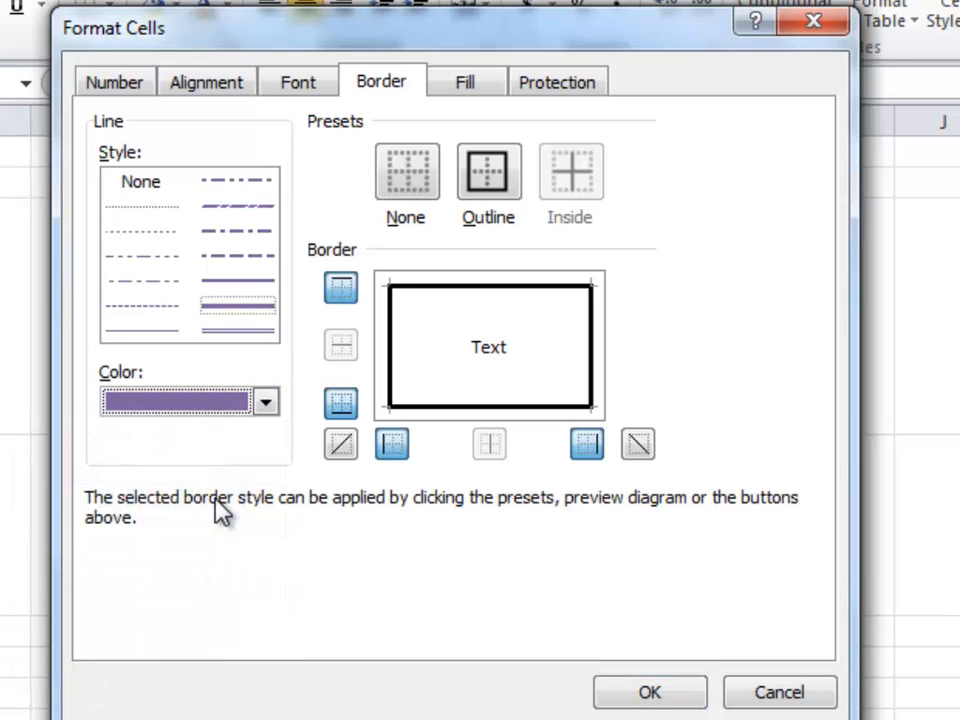
left_click(676, 690)
Step: Select and deselect cell G9 to examine the color of its border against the surrounding cells
left_click(810, 660)
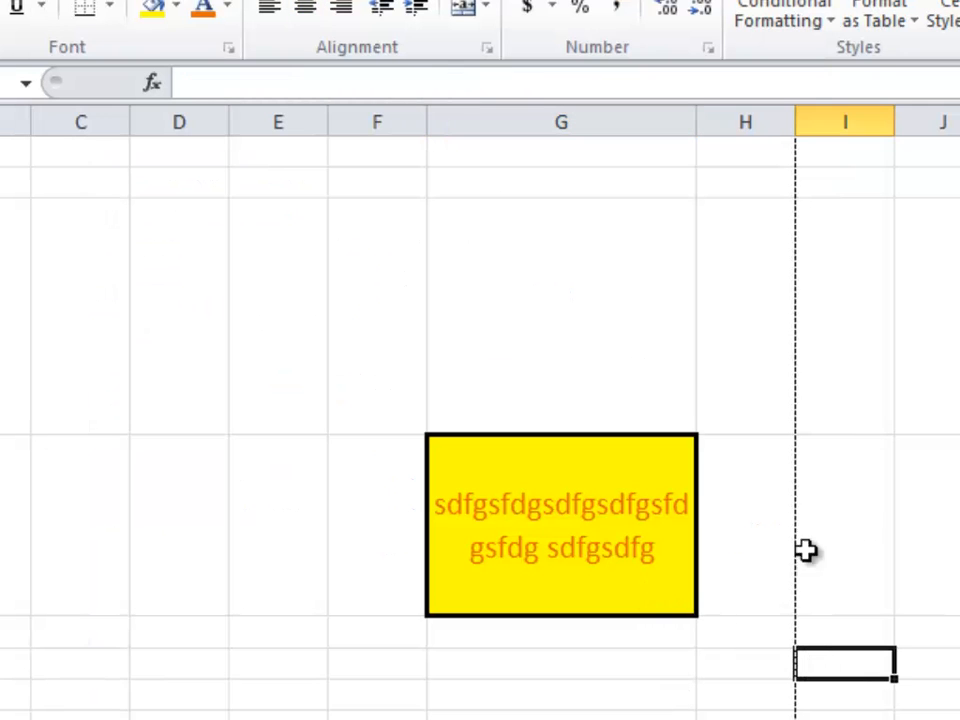
left_click(898, 476)
left_click(557, 561)
left_click(270, 601)
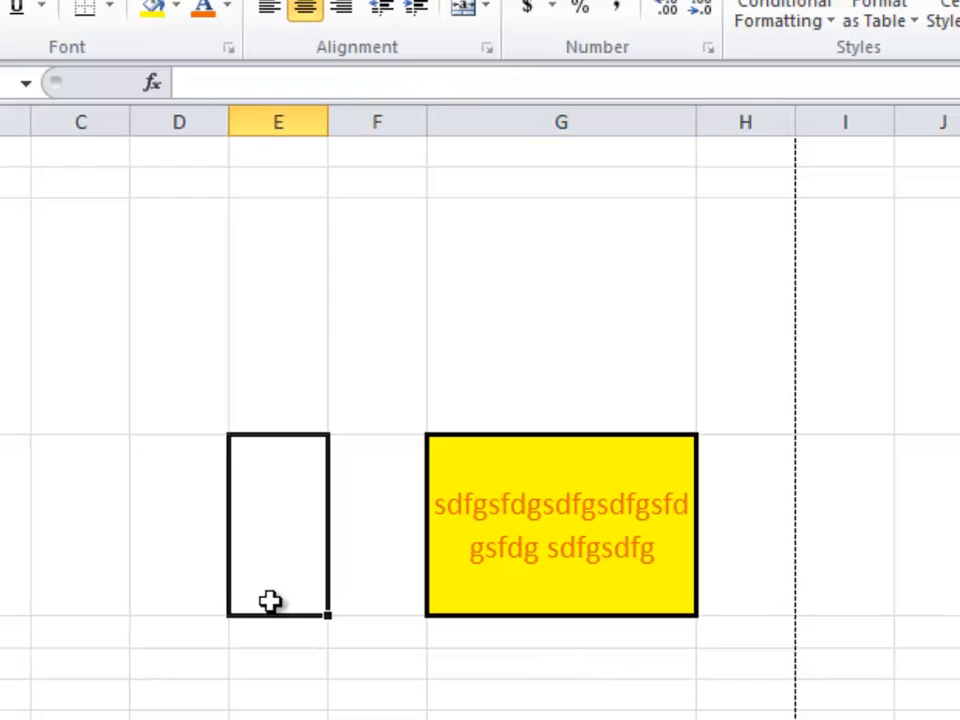
left_click(150, 330)
left_click(620, 585)
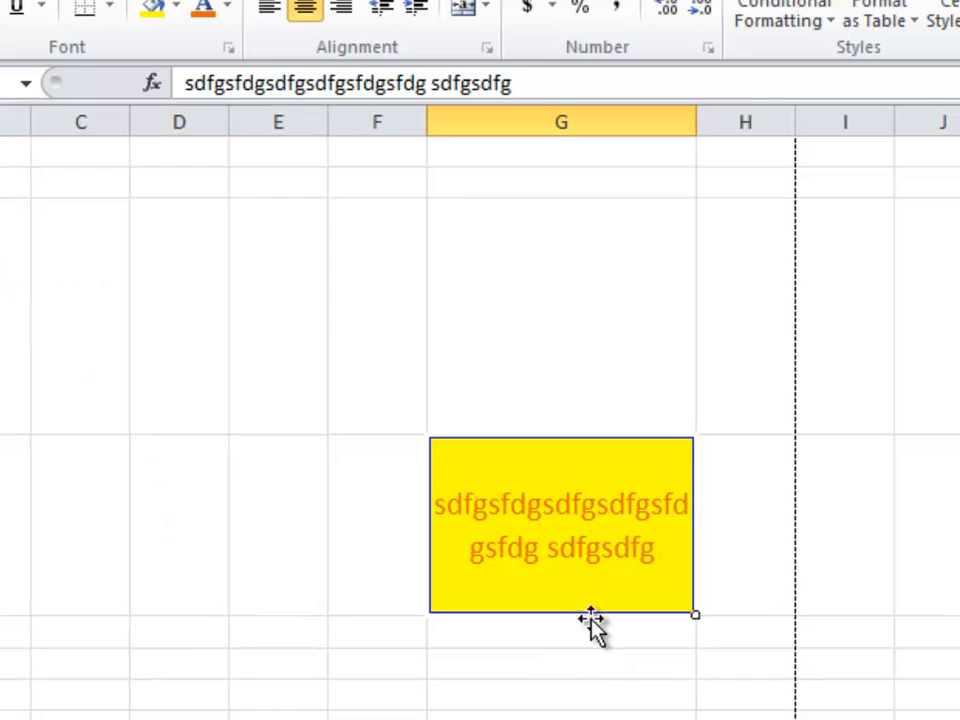
left_click(159, 354)
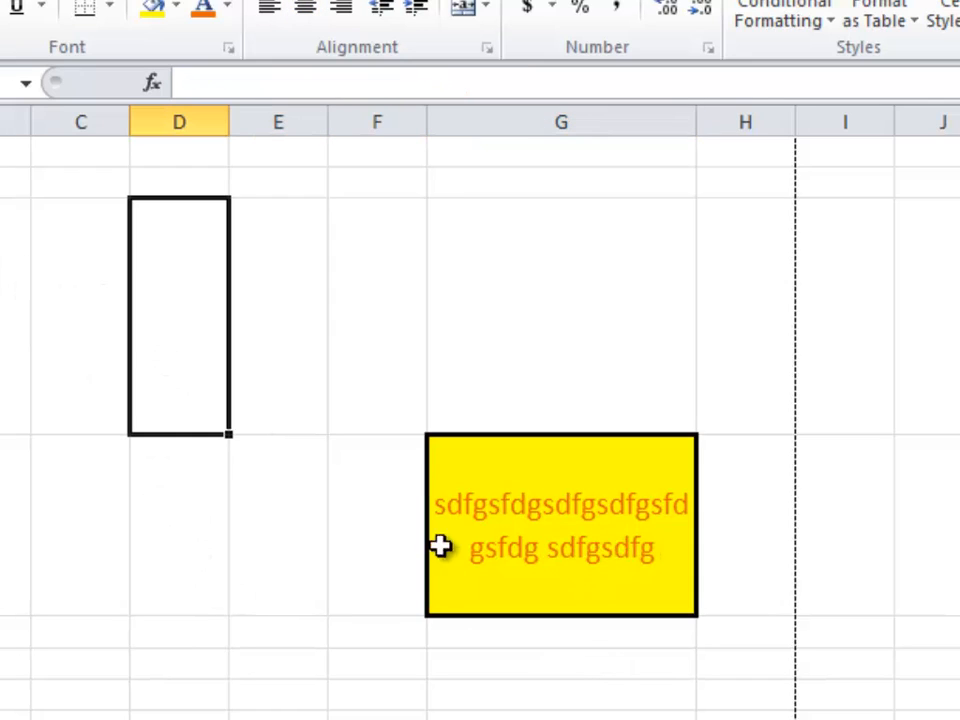
left_click(165, 574)
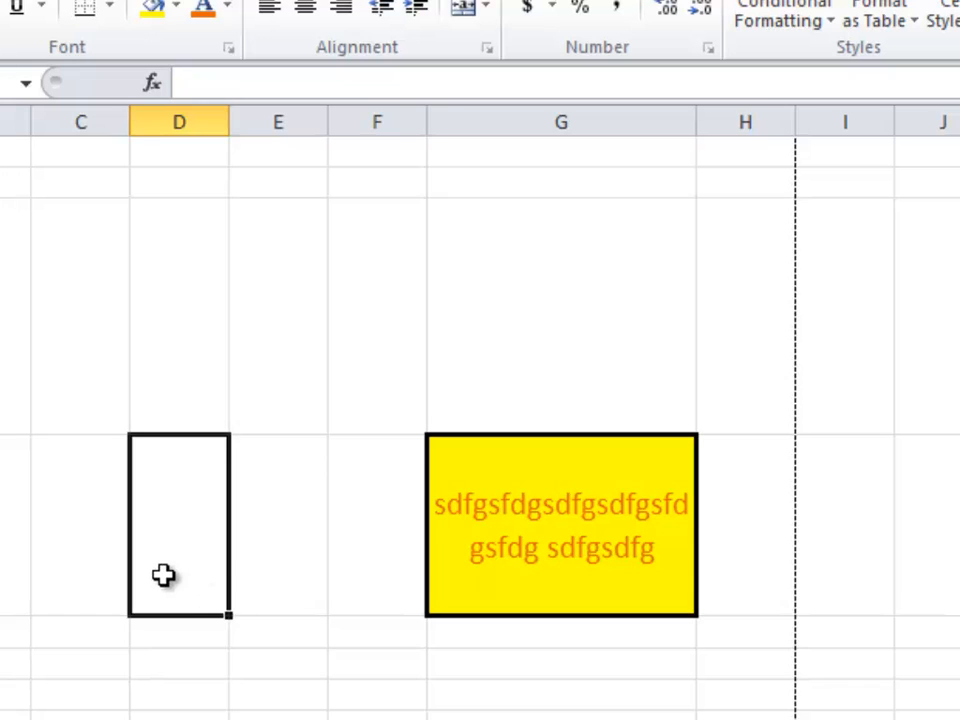
Step: Recolor the outline border of cell G9 in standard purple, and deselect the cell
left_click(536, 559)
right_click(536, 566)
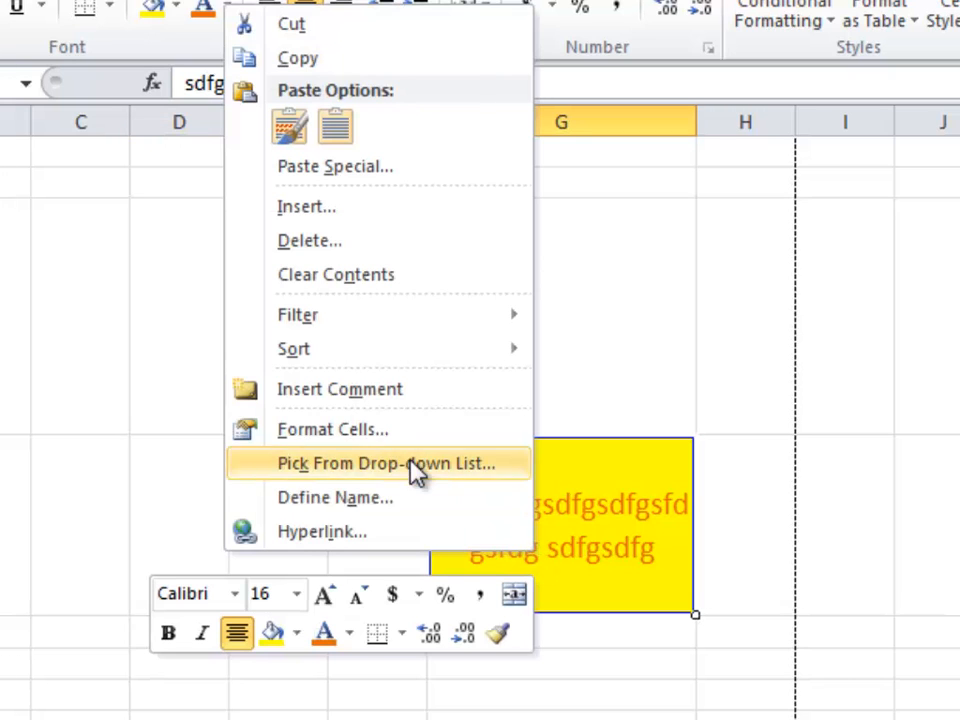
left_click(370, 432)
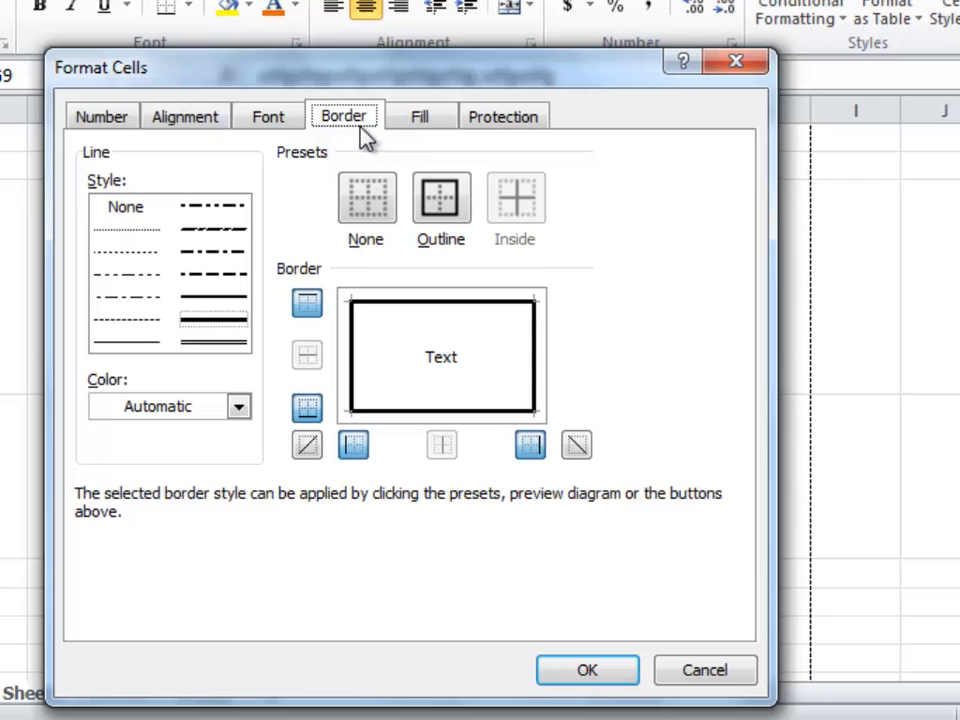
left_click(239, 407)
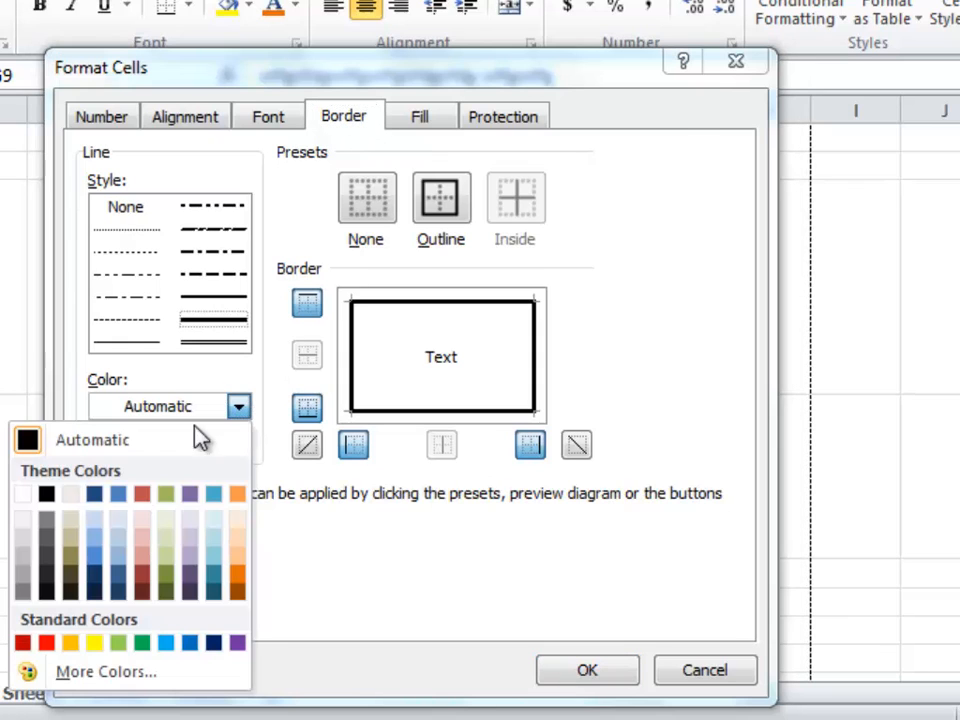
left_click(239, 644)
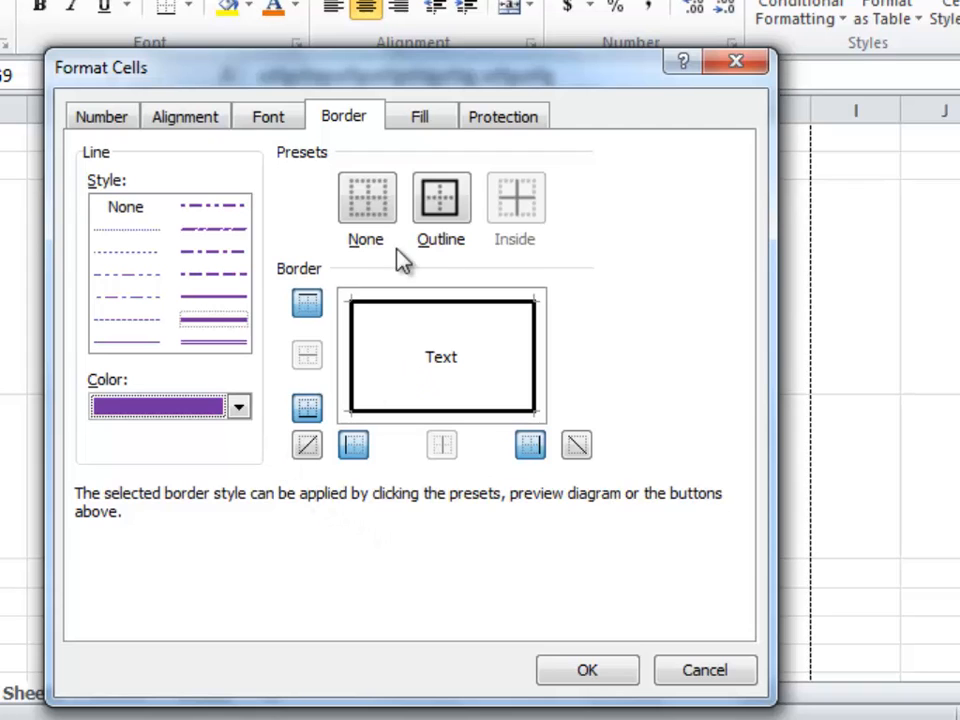
left_click(441, 199)
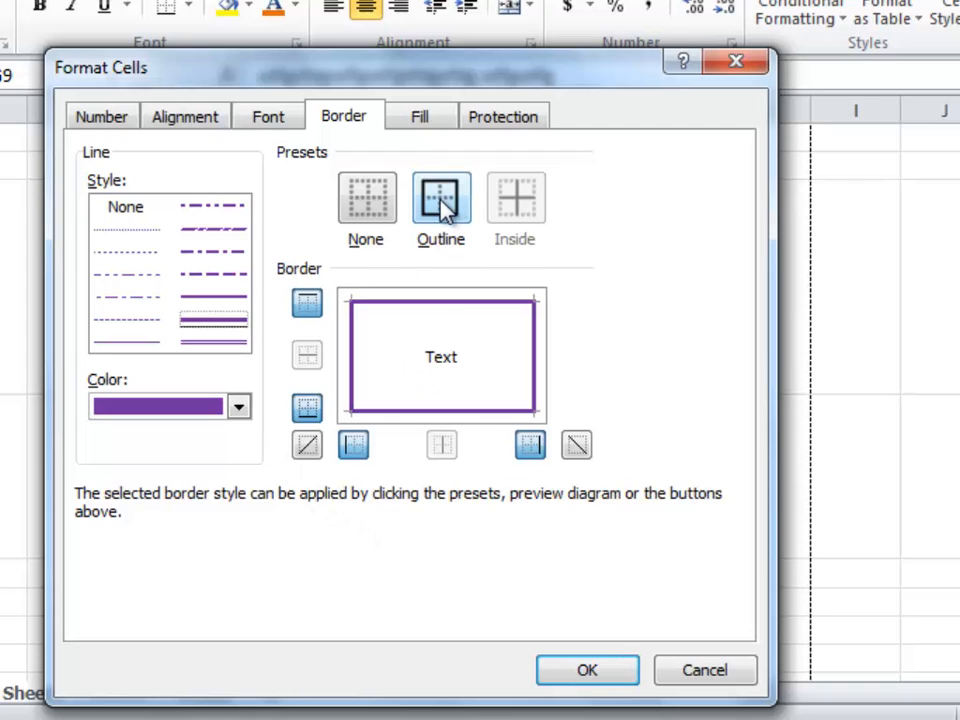
left_click(601, 672)
left_click(425, 603)
left_click(261, 456)
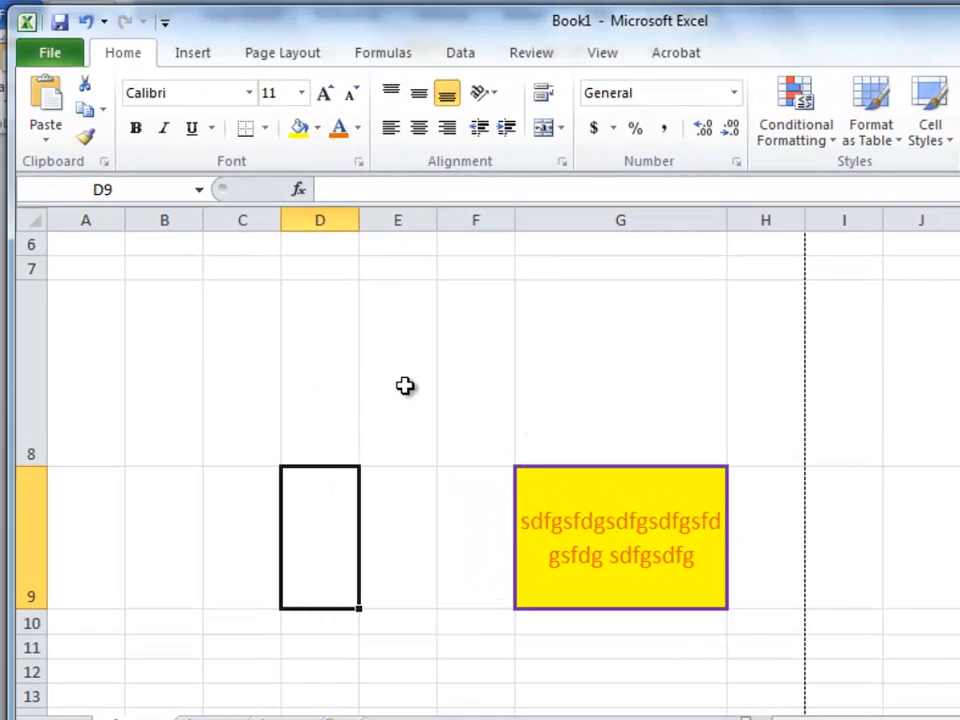
Step: Merge the range E8:I11, including the yellow cell, into one cell using the Format Cells alignment settings
left_click(404, 386)
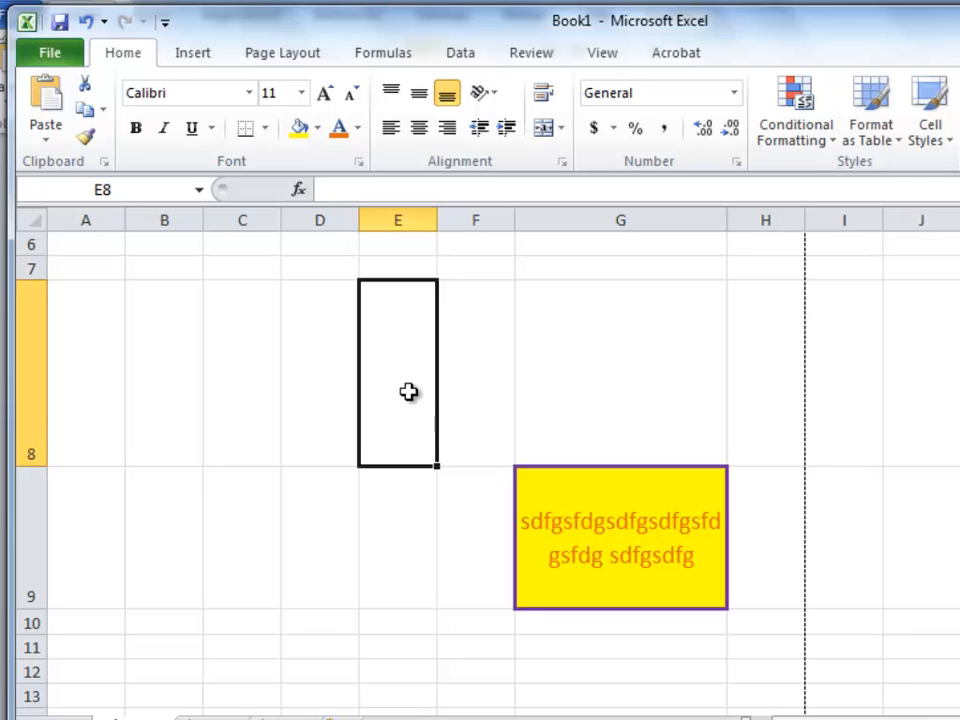
left_click_drag(430, 392, 878, 644)
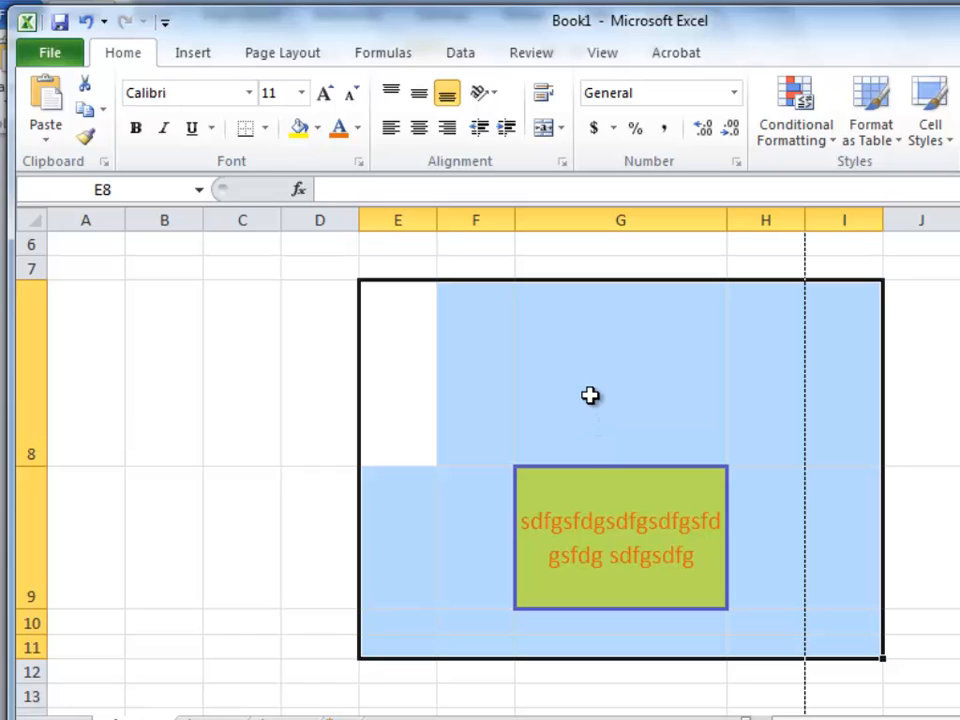
right_click(591, 396)
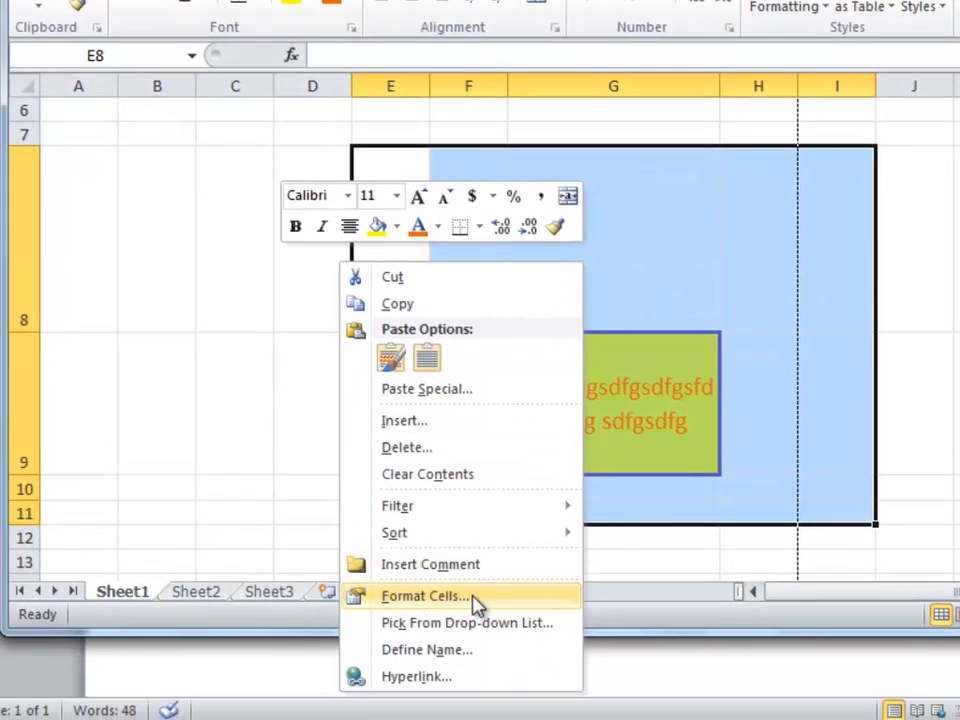
left_click(475, 600)
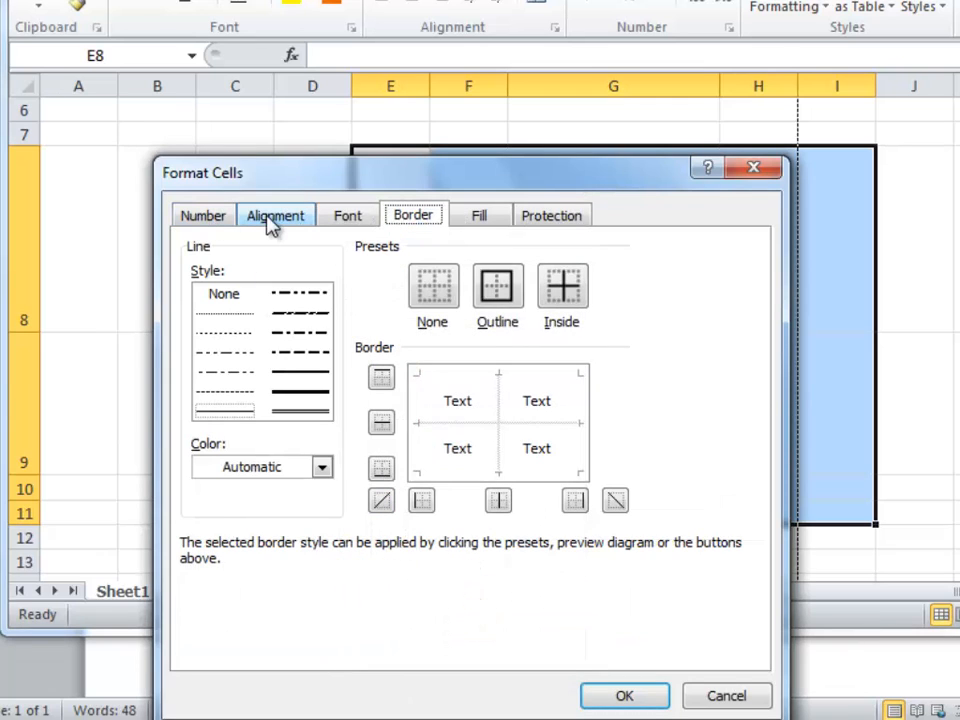
left_click(350, 218)
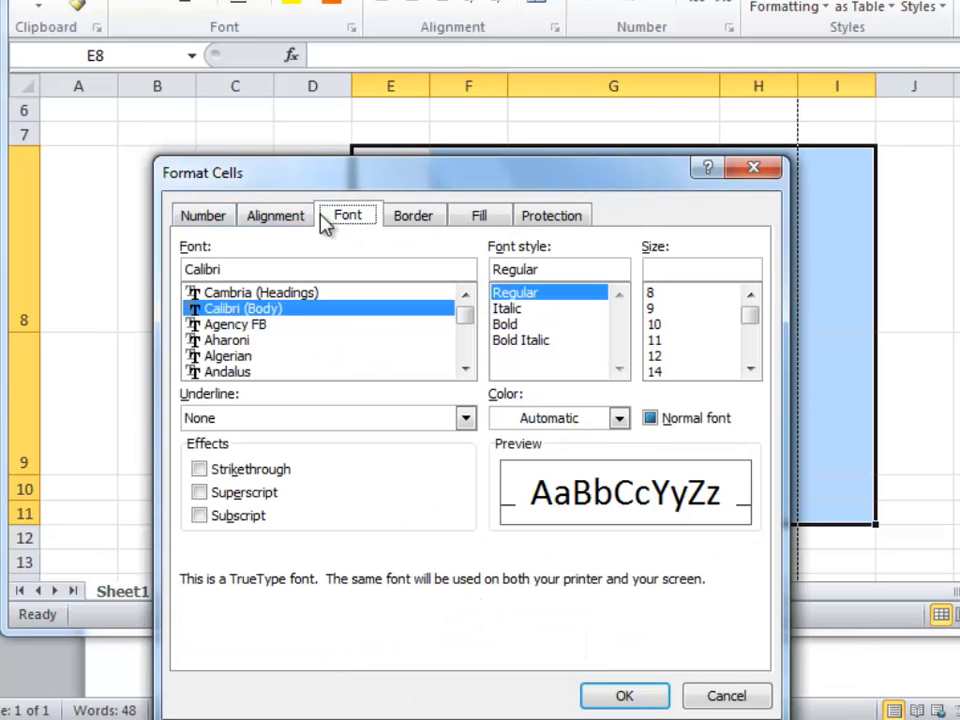
left_click(273, 218)
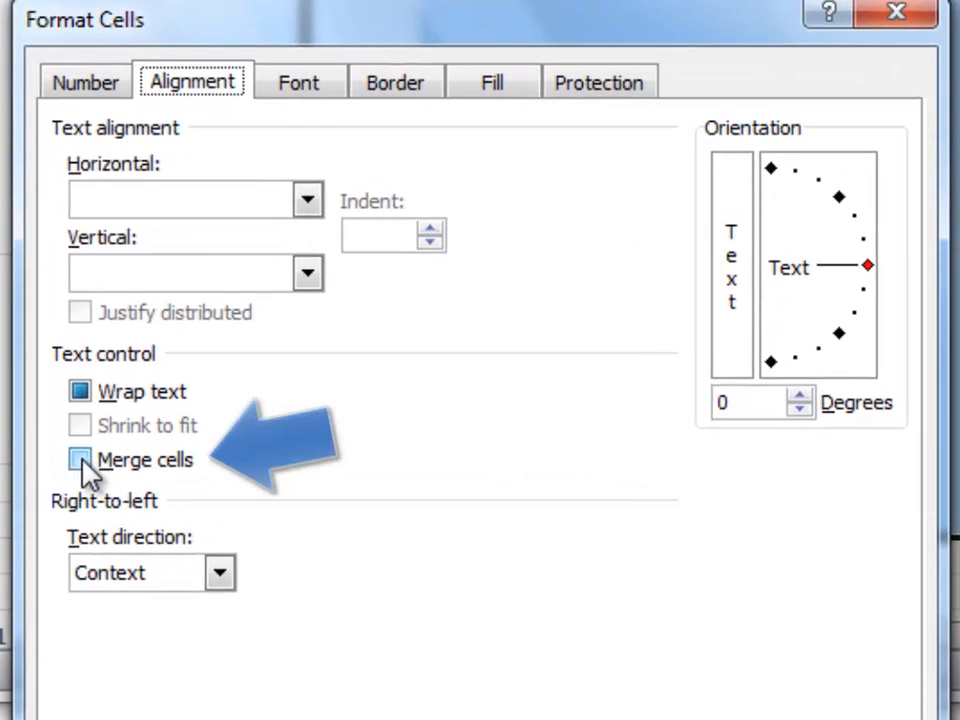
left_click(81, 461)
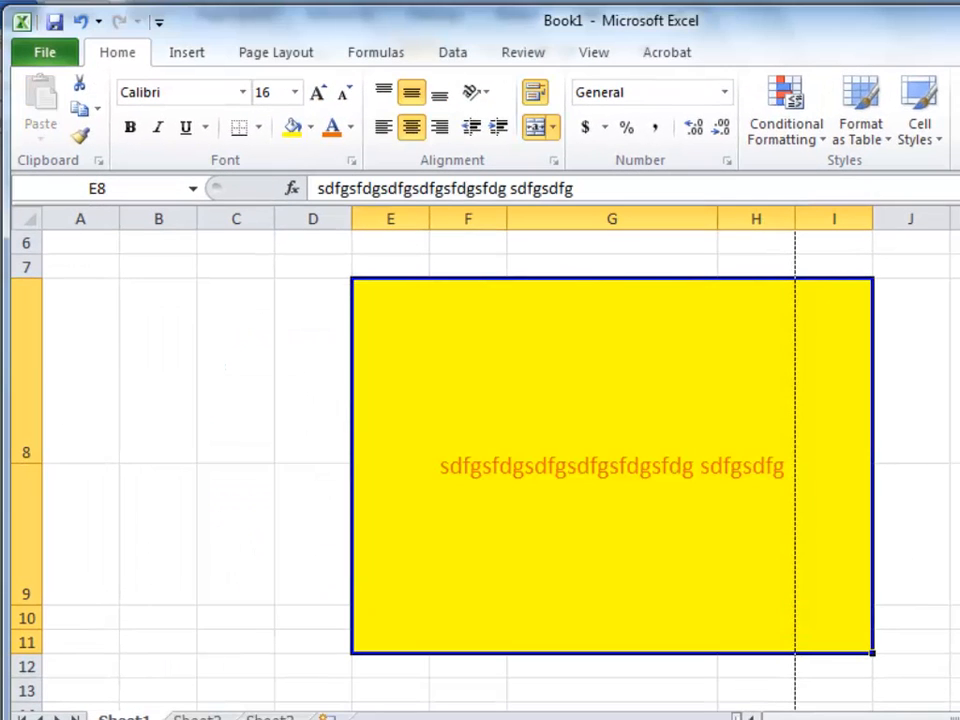
Step: Examine the merged yellow cell, both selected and deselected, together with the rows above it
left_click(958, 534)
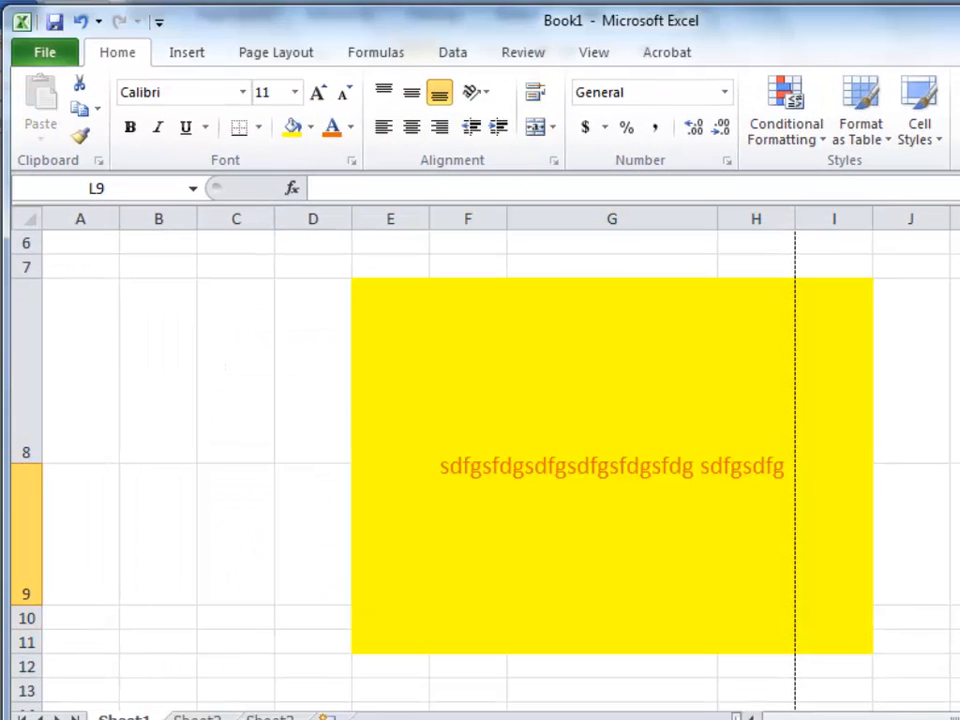
left_click(689, 496)
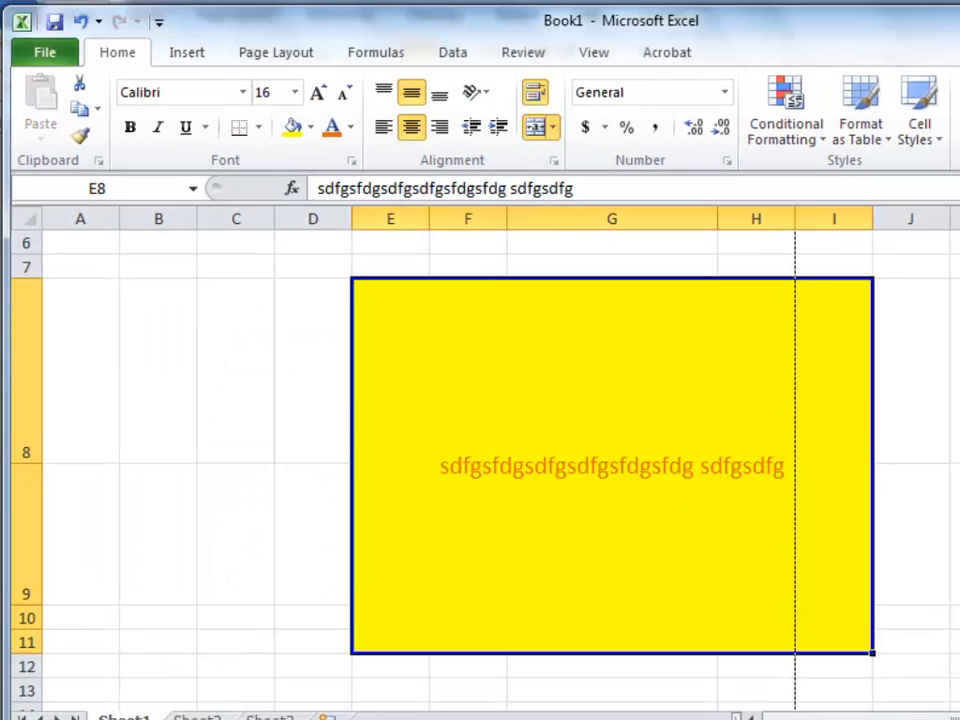
left_click(953, 493)
left_click(709, 566)
scroll(280, 465, "up", 2)
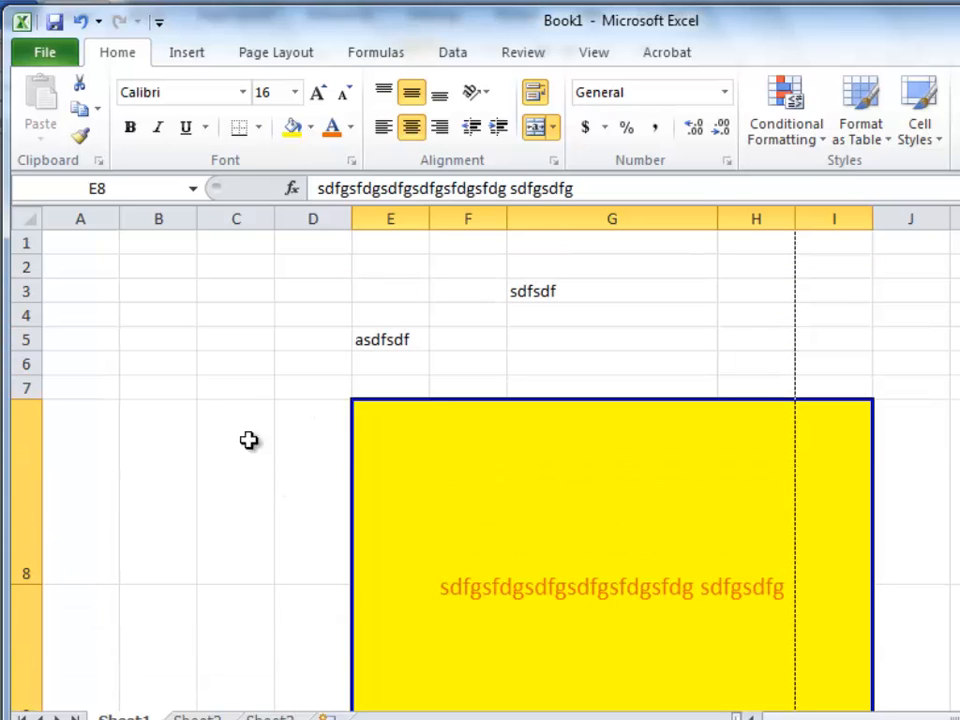
Step: Enter the texts sfgs, sdfgsdf, sdfgsd, sdfg, sdfg and sdfg across cells A1 to F1
left_click(86, 243)
type("sfgs")
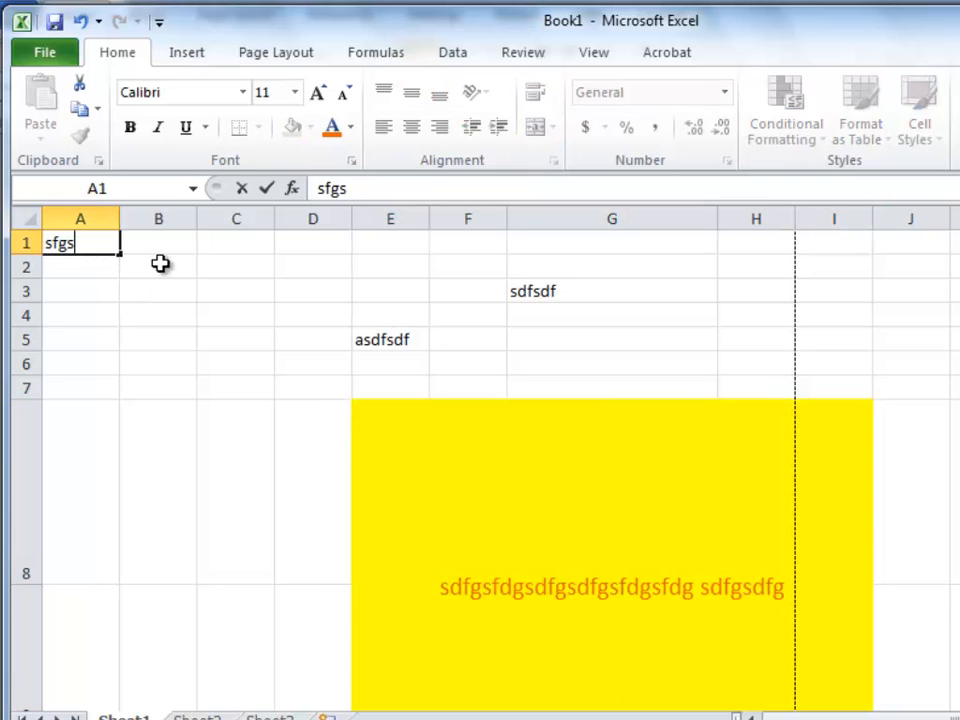
left_click(163, 242)
type("sdfgsdf")
left_click(230, 243)
type("sdfgsd")
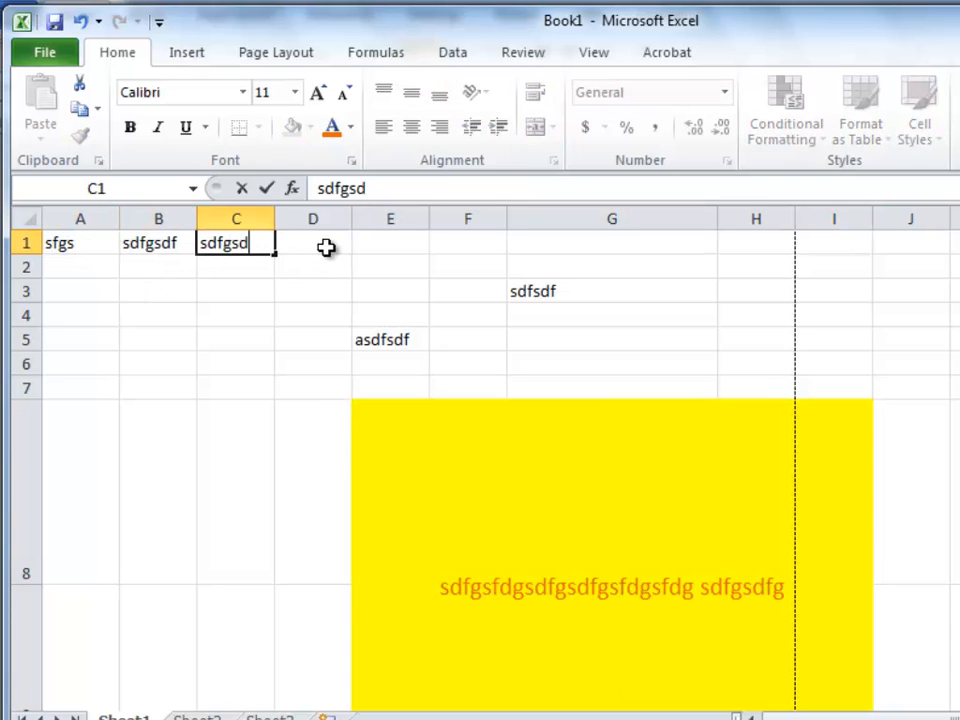
left_click(326, 246)
type("sdfg")
left_click(400, 249)
type("sdfg")
left_click(465, 246)
type("sdfg")
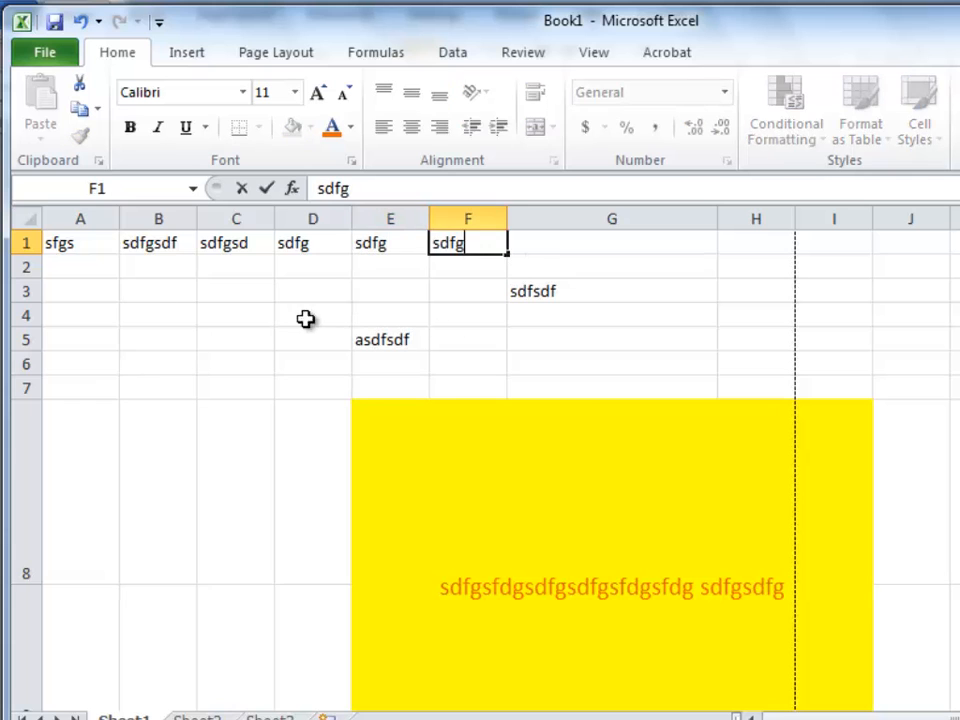
left_click(160, 315)
Step: Select all of row 1 and all of column A to examine how far each selection extends, and deselect
left_click(14, 248)
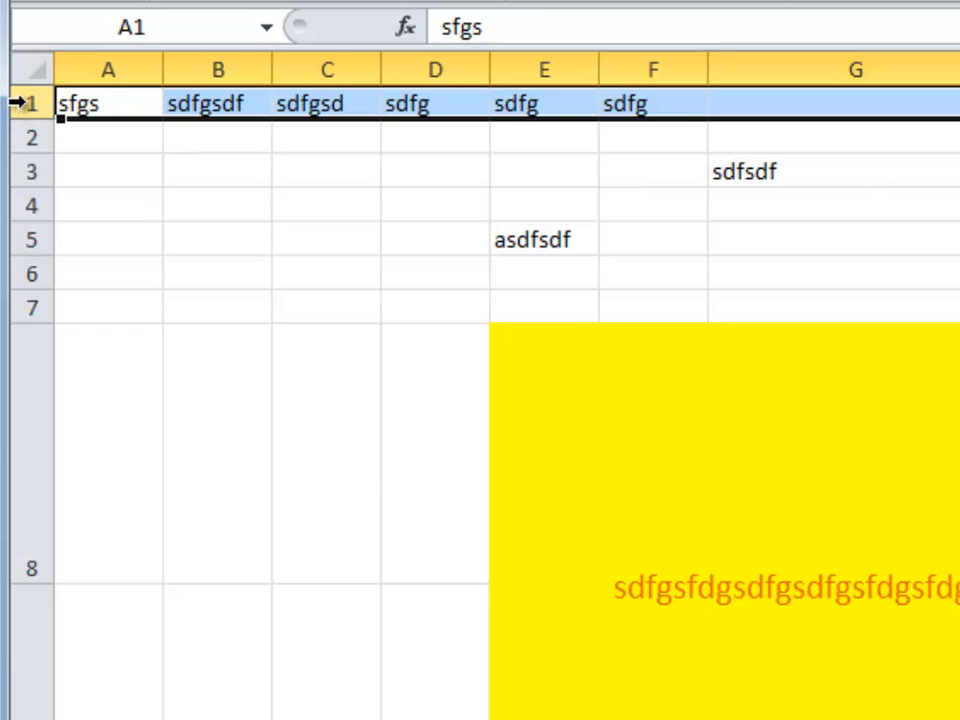
left_click(112, 64)
scroll(81, 334, "down", 13)
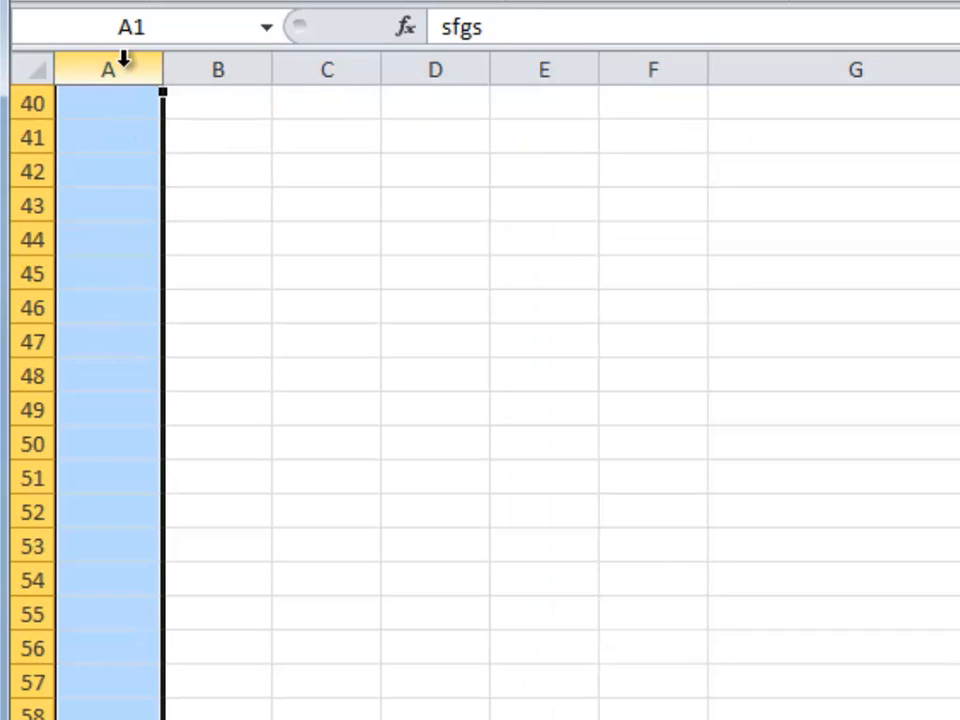
scroll(144, 305, "down", 15)
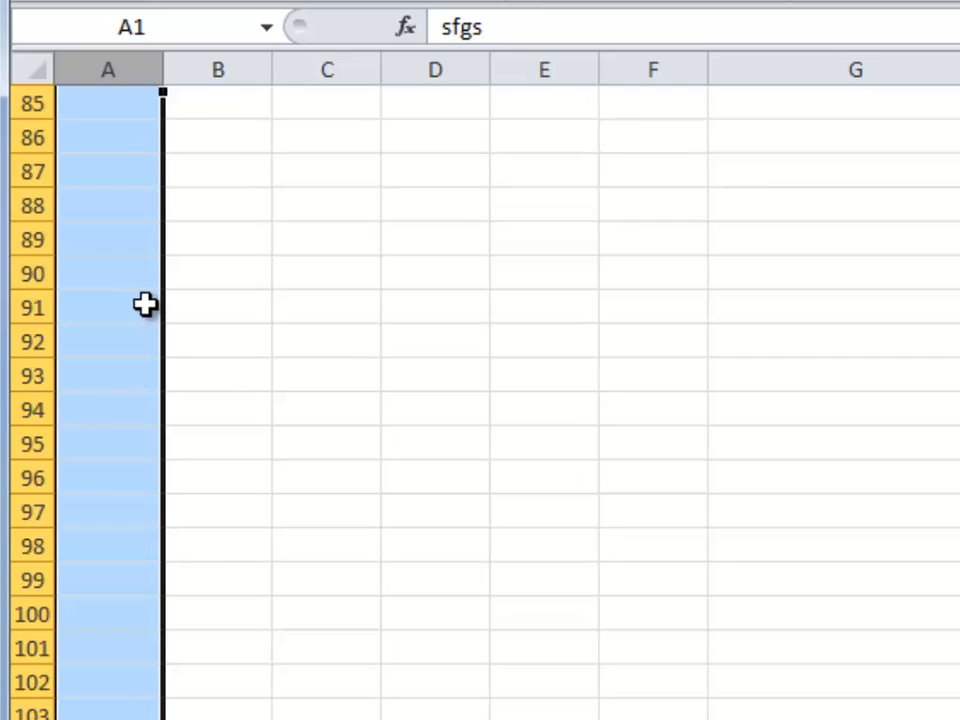
scroll(146, 305, "up", 20)
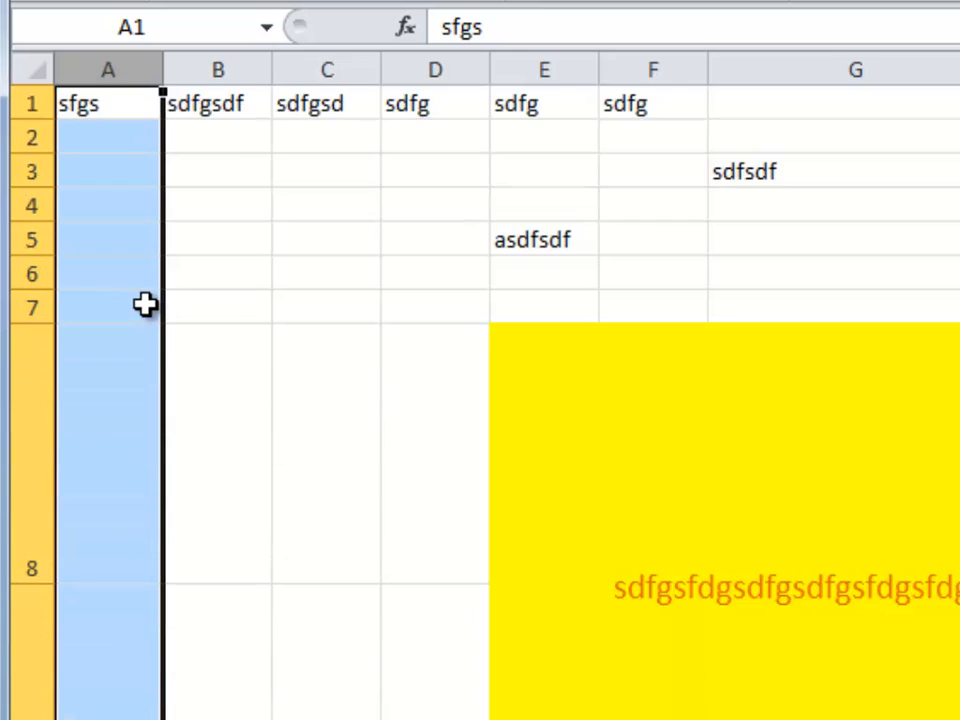
left_click(24, 104)
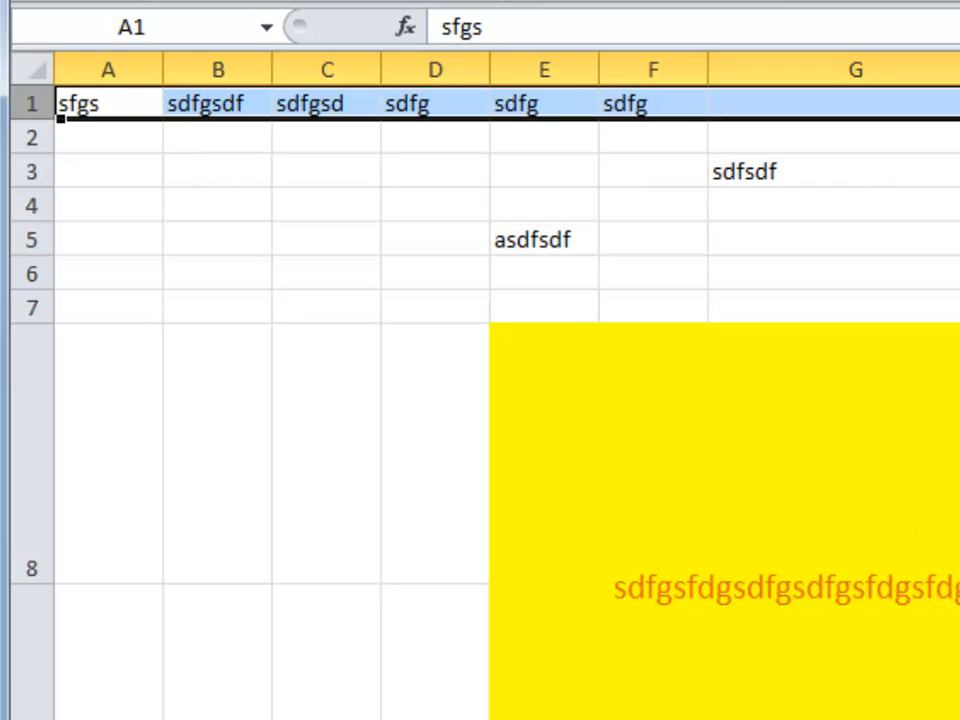
scroll(507, 403, "right", 1)
scroll(507, 403, "left", 1)
left_click(245, 212)
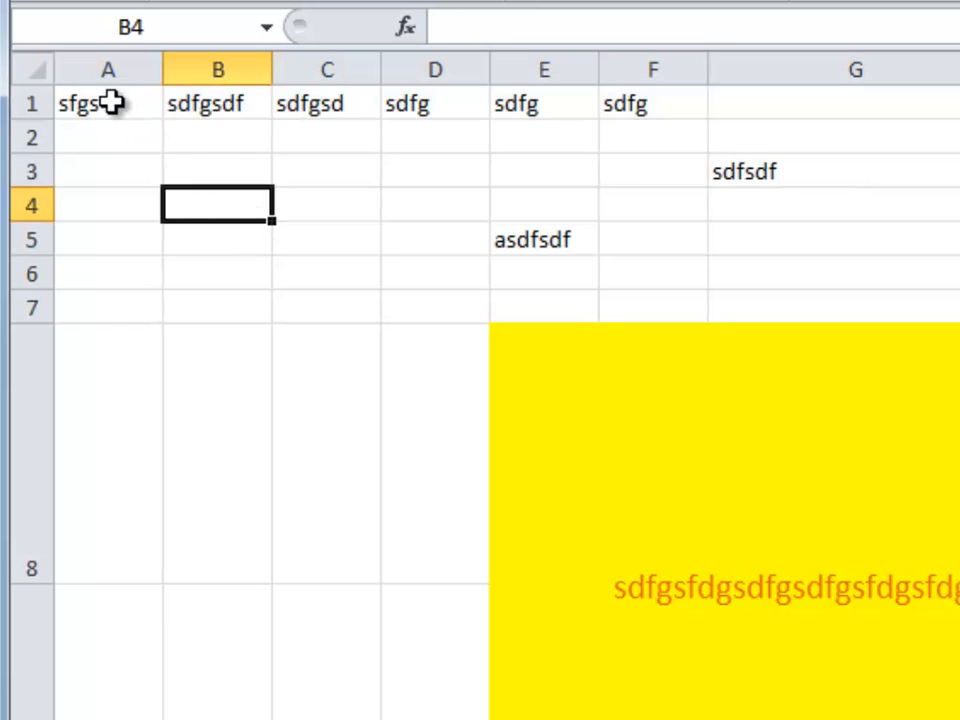
Step: Compare selecting only cells A1:F1 with selecting the whole of row 1 and rows 1 to 3
left_click(125, 104)
left_click_drag(130, 103, 662, 100)
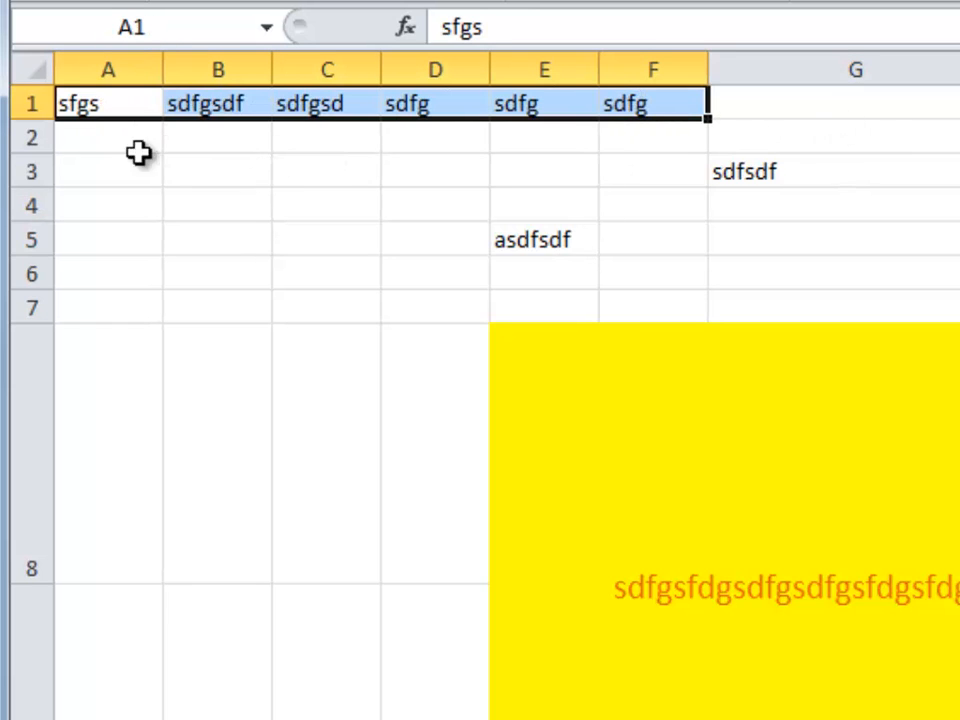
left_click(22, 104)
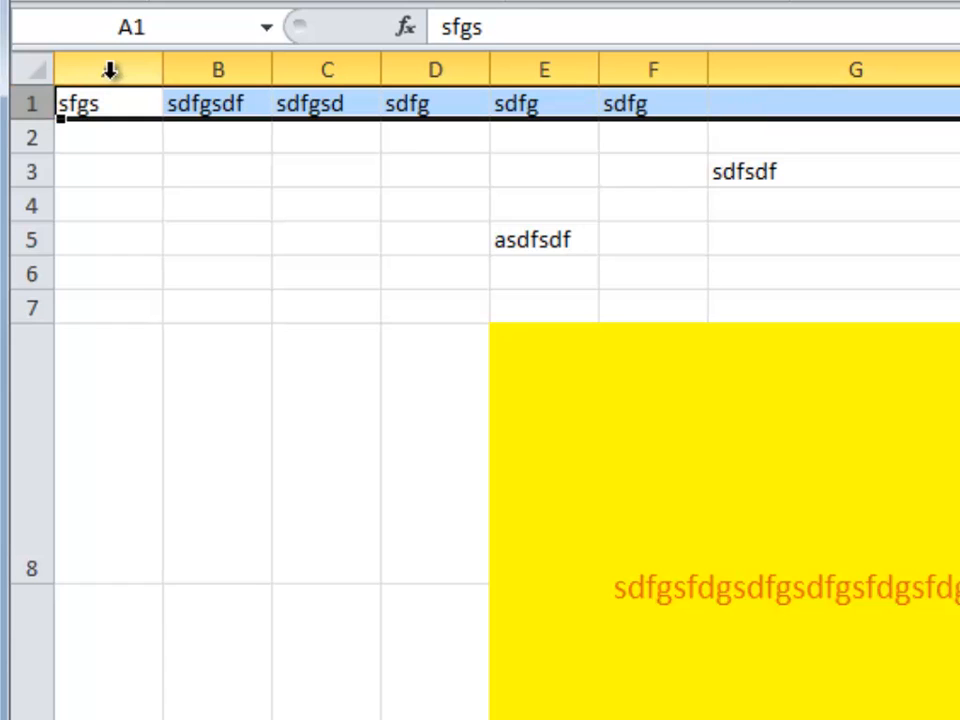
left_click_drag(17, 101, 28, 168)
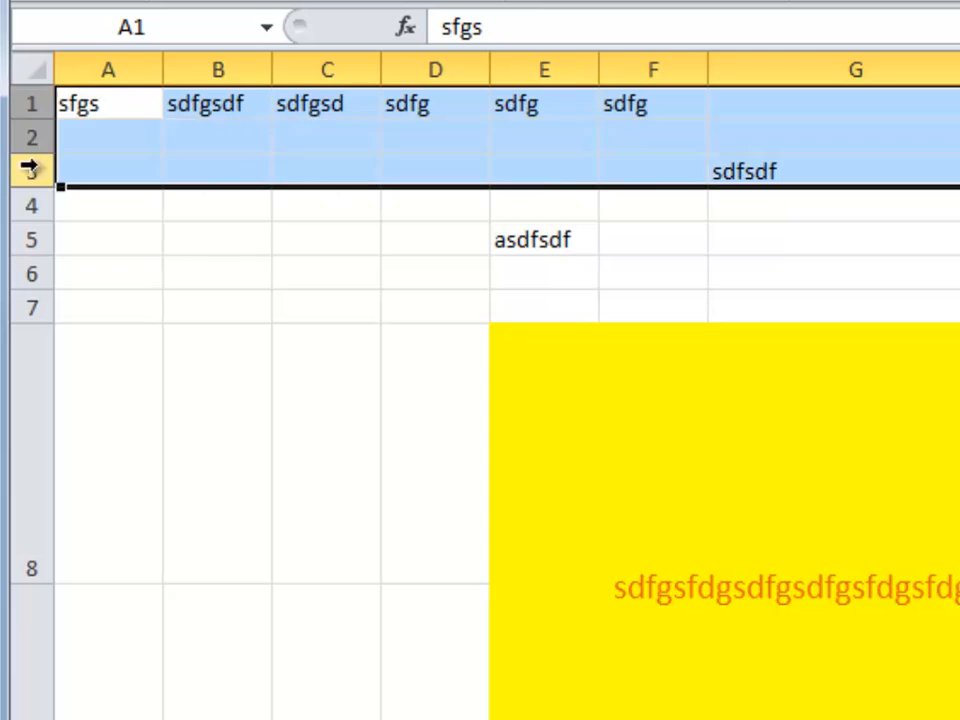
left_click_drag(110, 240, 142, 262)
Step: Cut the whole of row 1 and paste it over row 3, and deselect the row
left_click(30, 104)
right_click(34, 108)
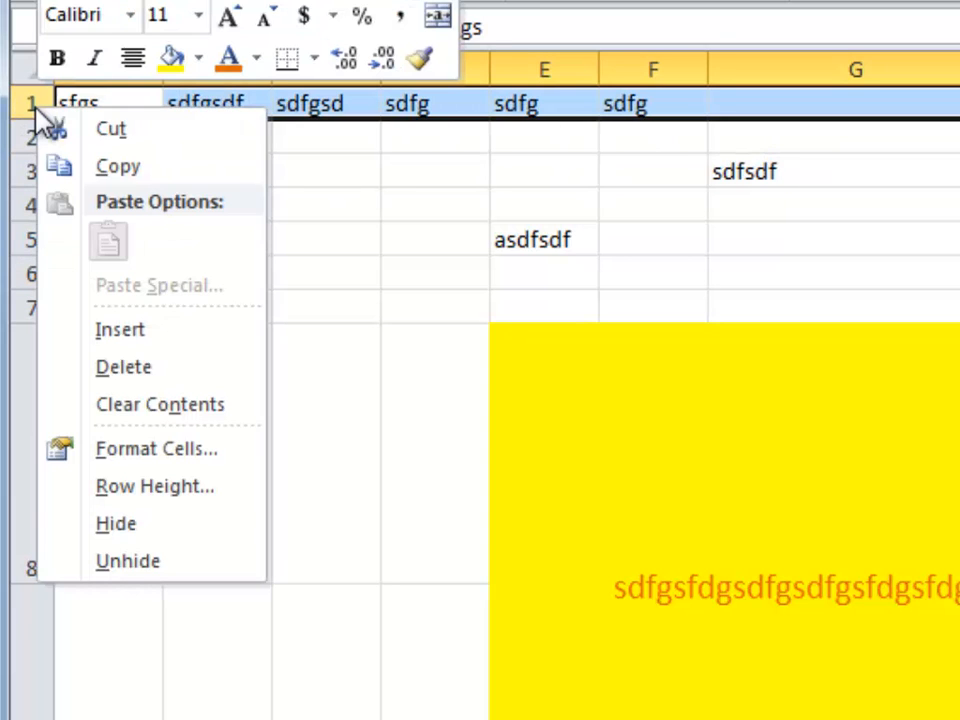
left_click(118, 133)
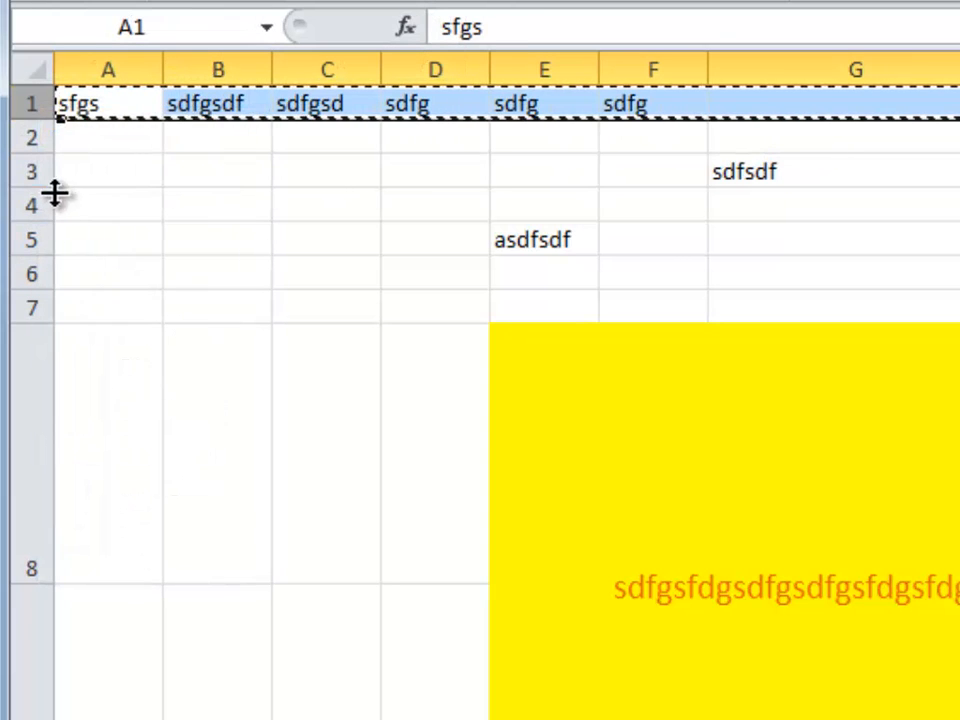
left_click(22, 171)
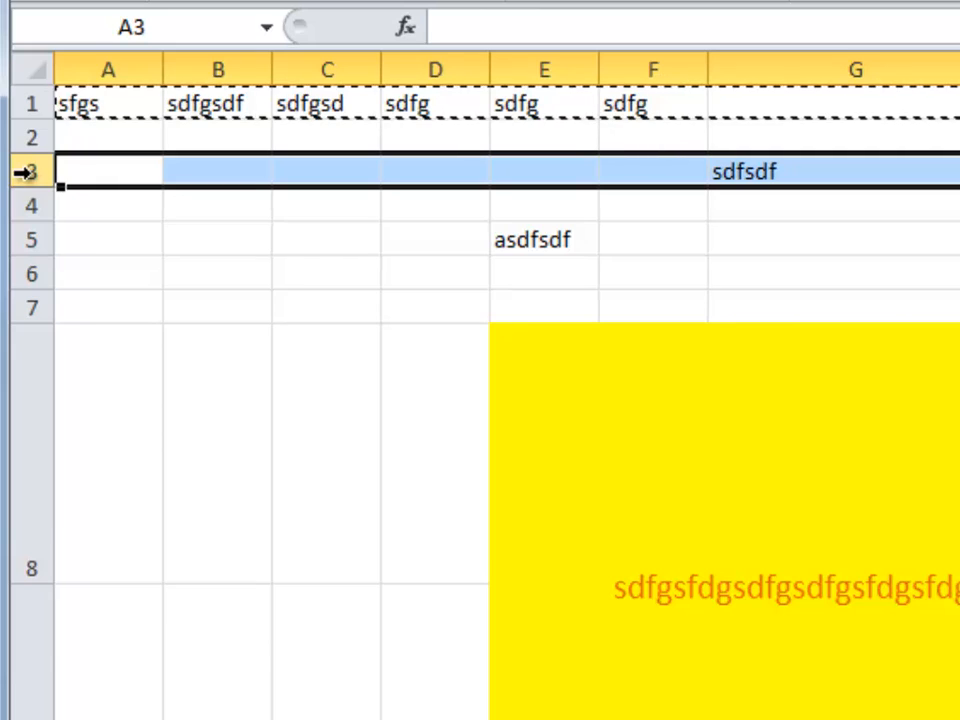
right_click(22, 171)
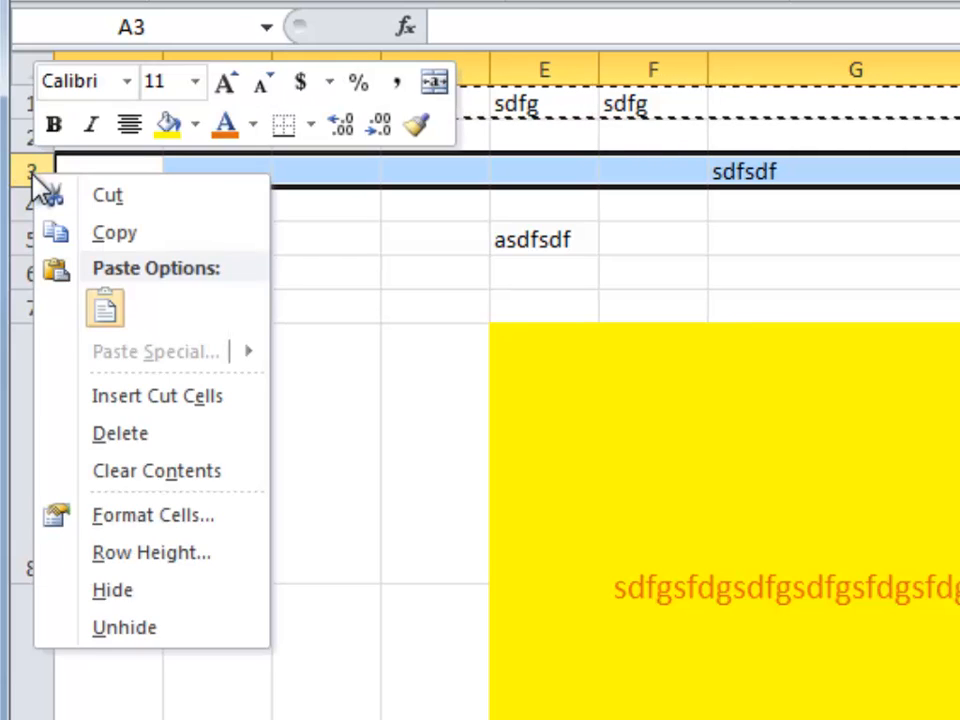
left_click(118, 307)
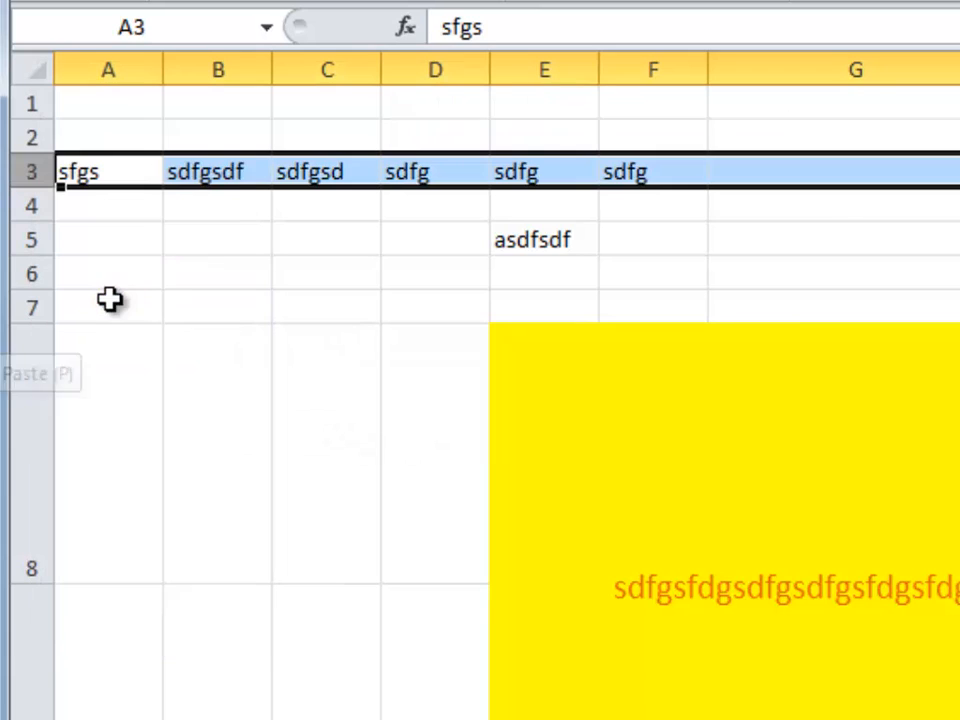
left_click(148, 248)
Step: Select the whole of row 3 and cut it, leaving cell C6 selected
left_click(20, 176)
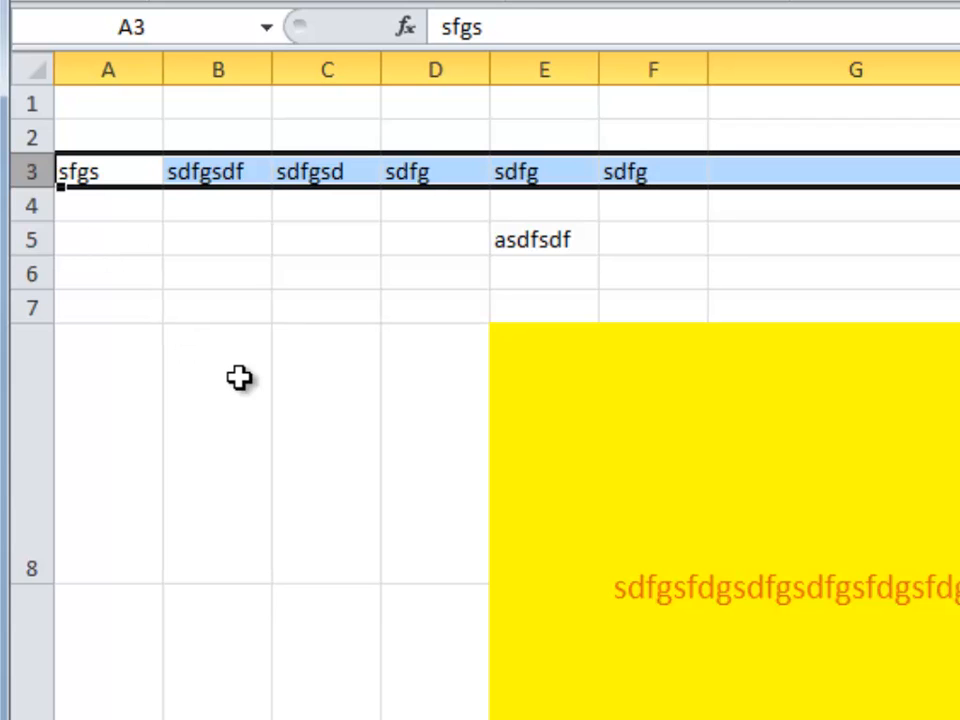
left_click(240, 377)
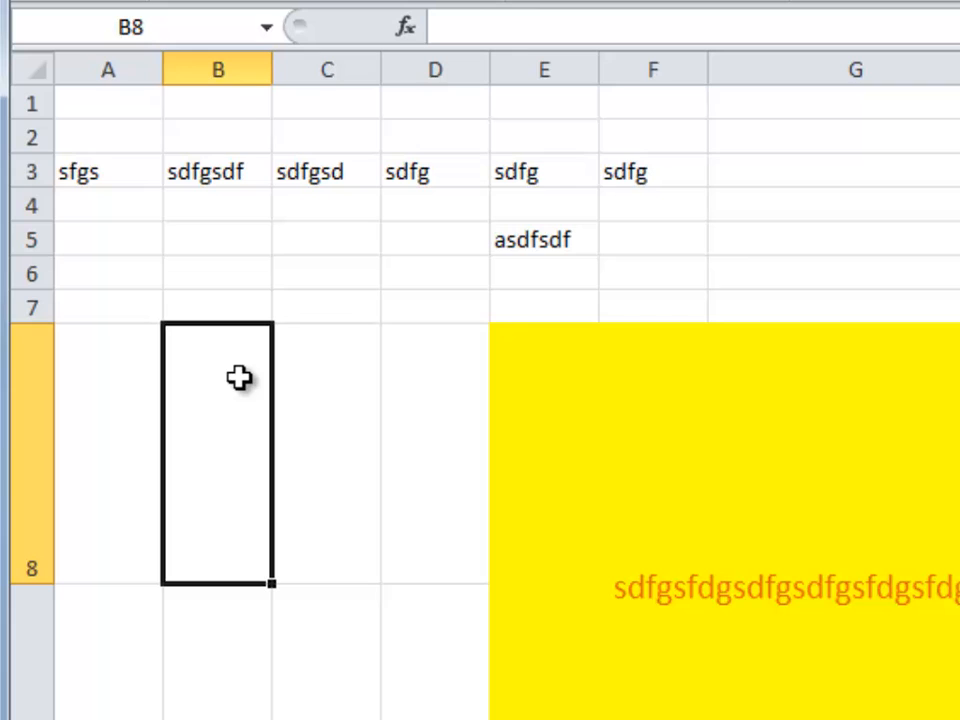
left_click(25, 172)
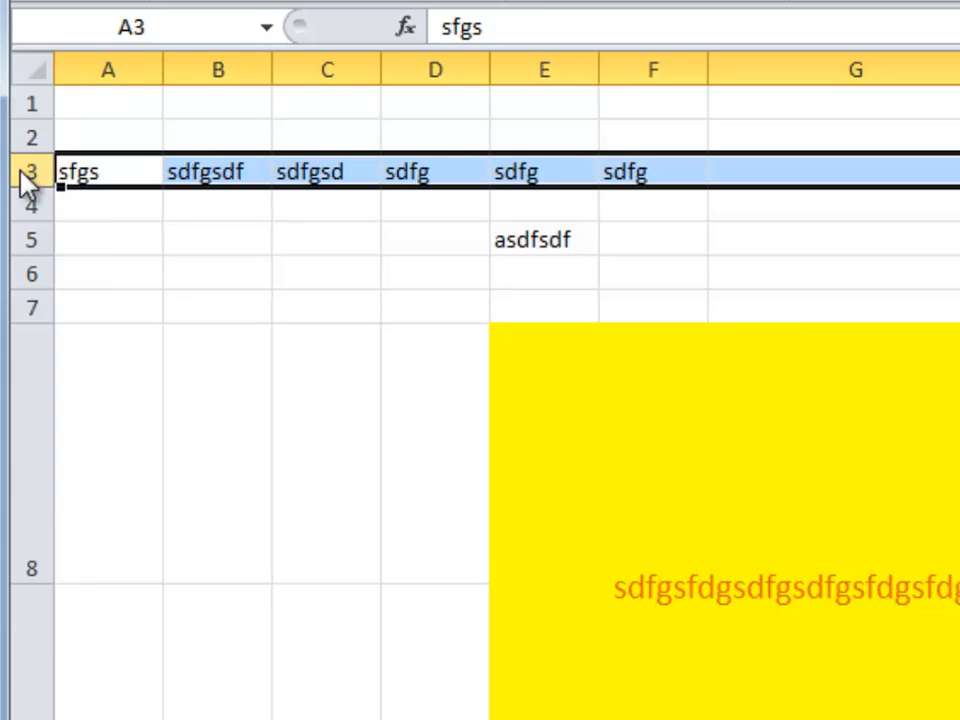
right_click(28, 180)
left_click(100, 192)
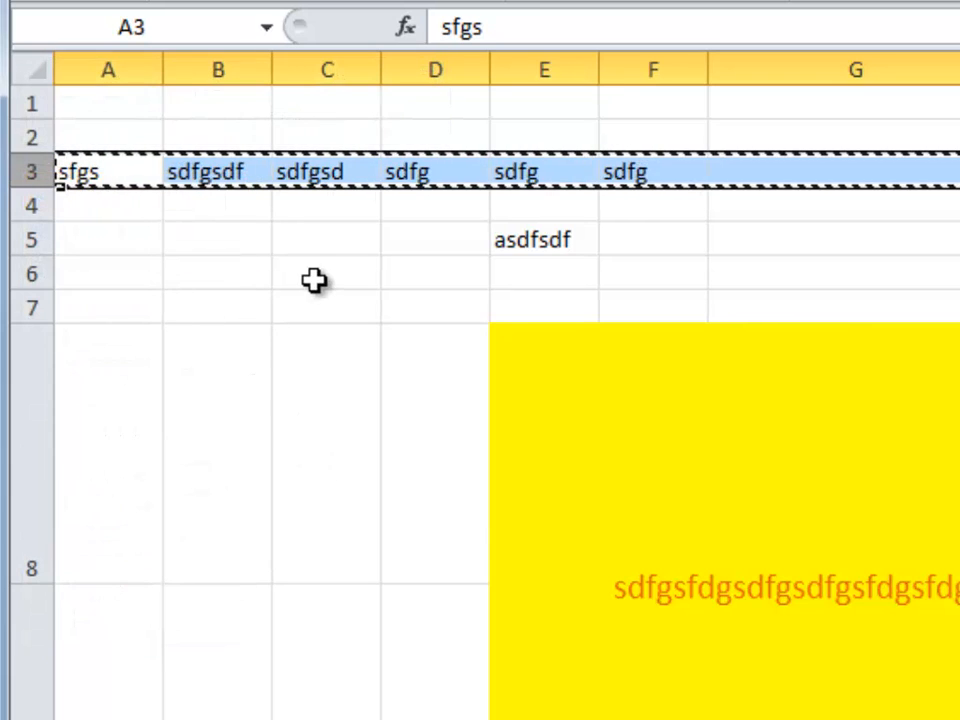
left_click(315, 278)
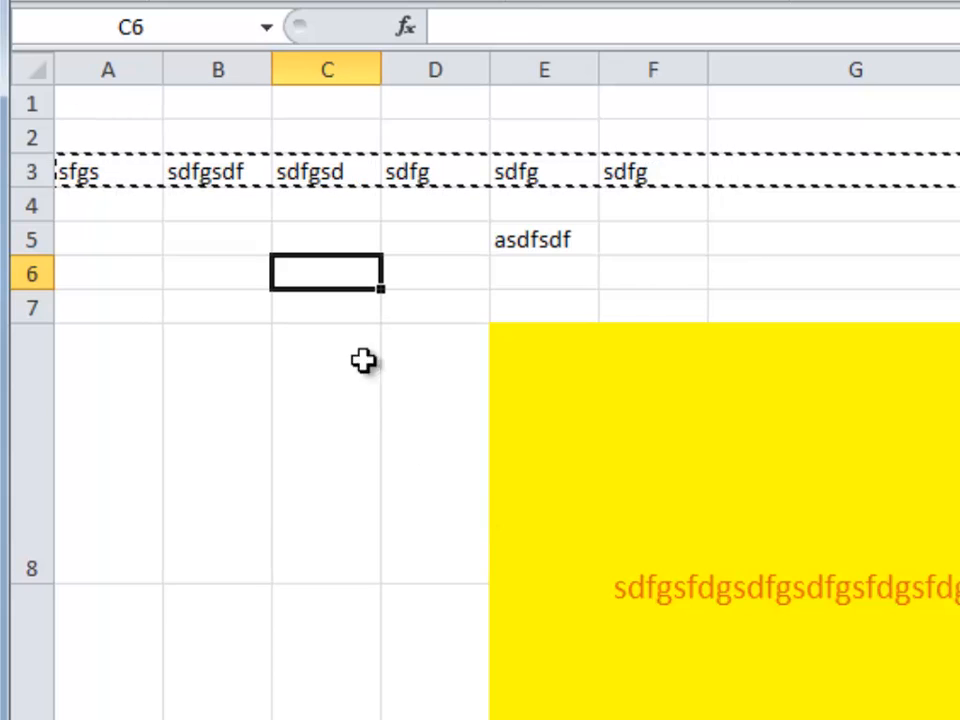
Step: Compare selecting the whole columns C and B with selecting only the ranges C1:C8 and B1:B8
left_click(331, 69)
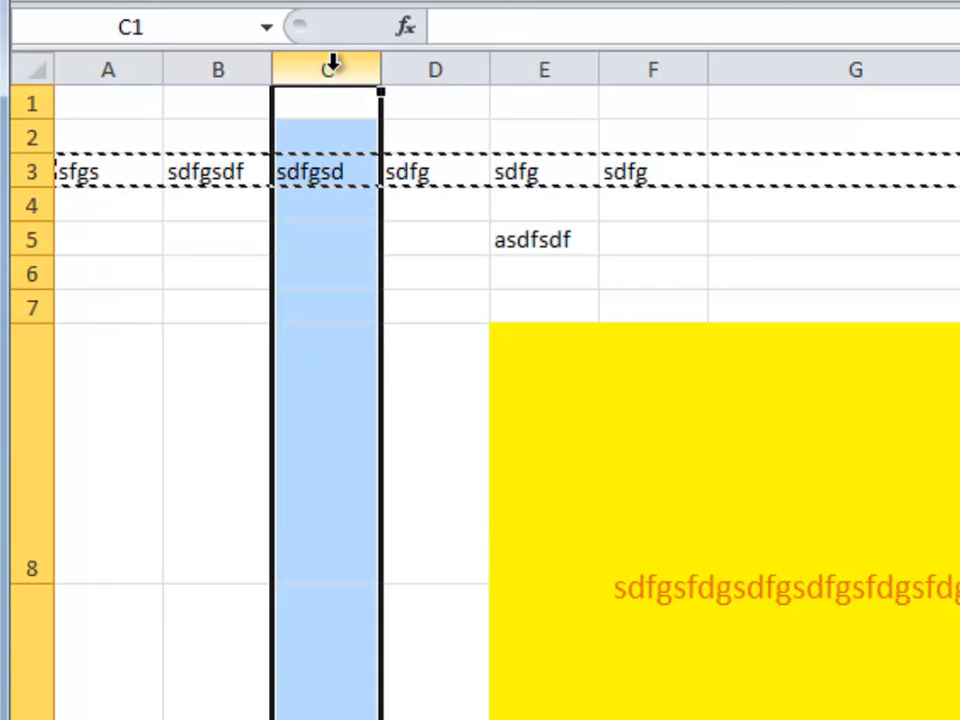
left_click(201, 69)
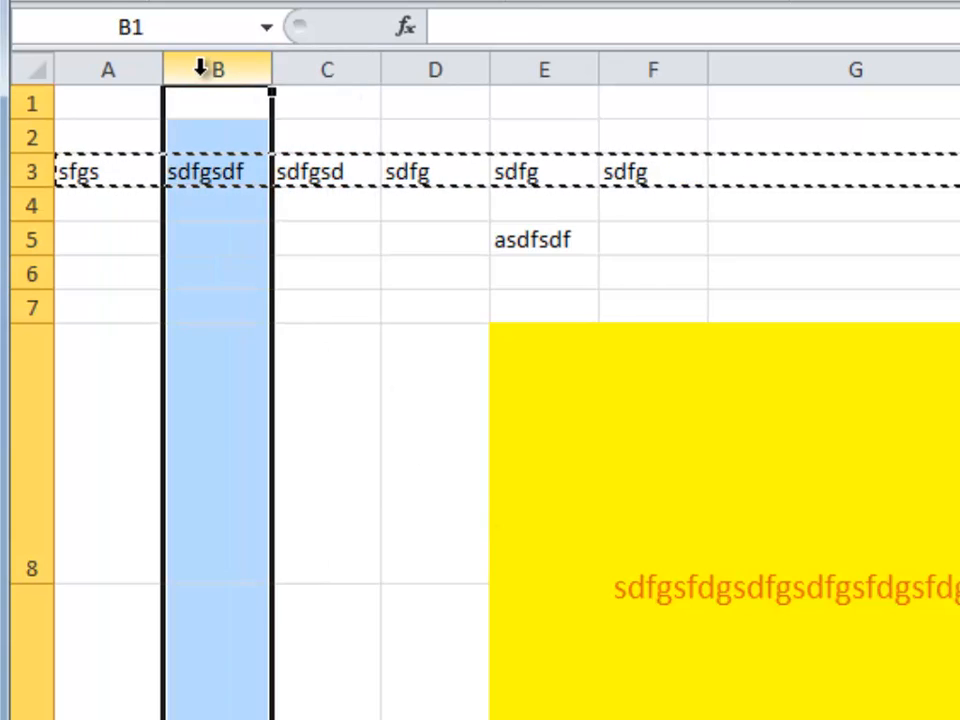
left_click(336, 109)
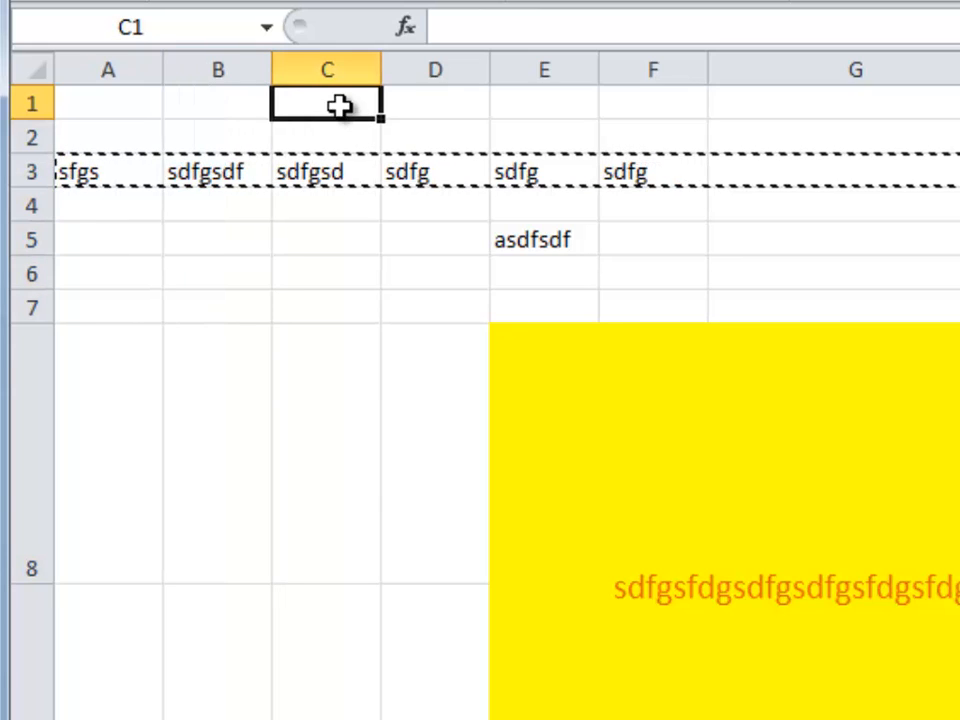
left_click_drag(345, 111, 307, 557)
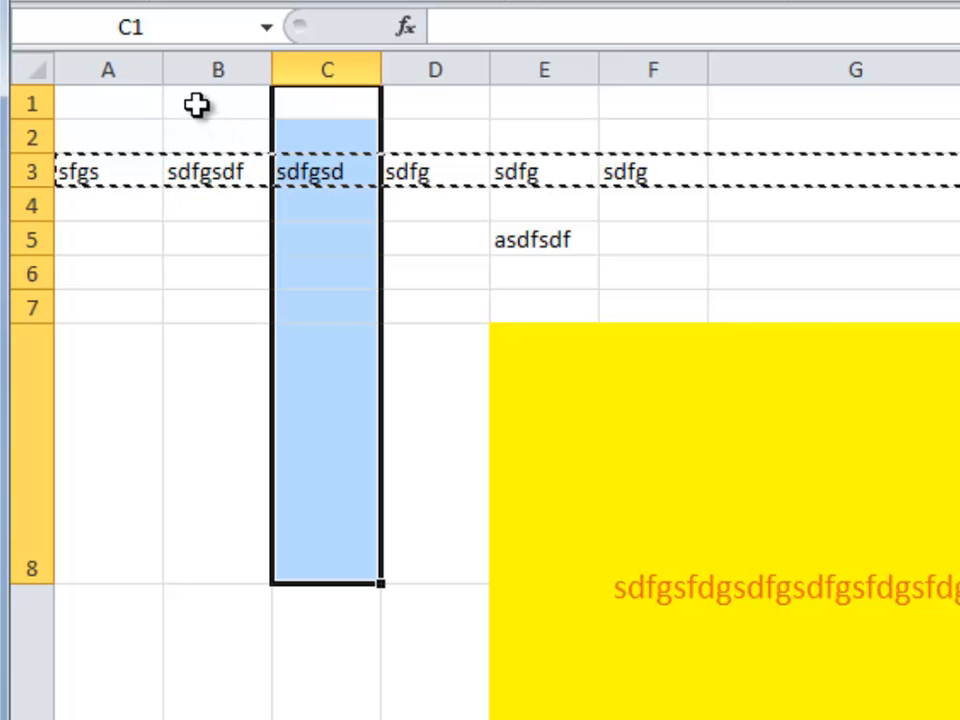
left_click_drag(195, 105, 191, 506)
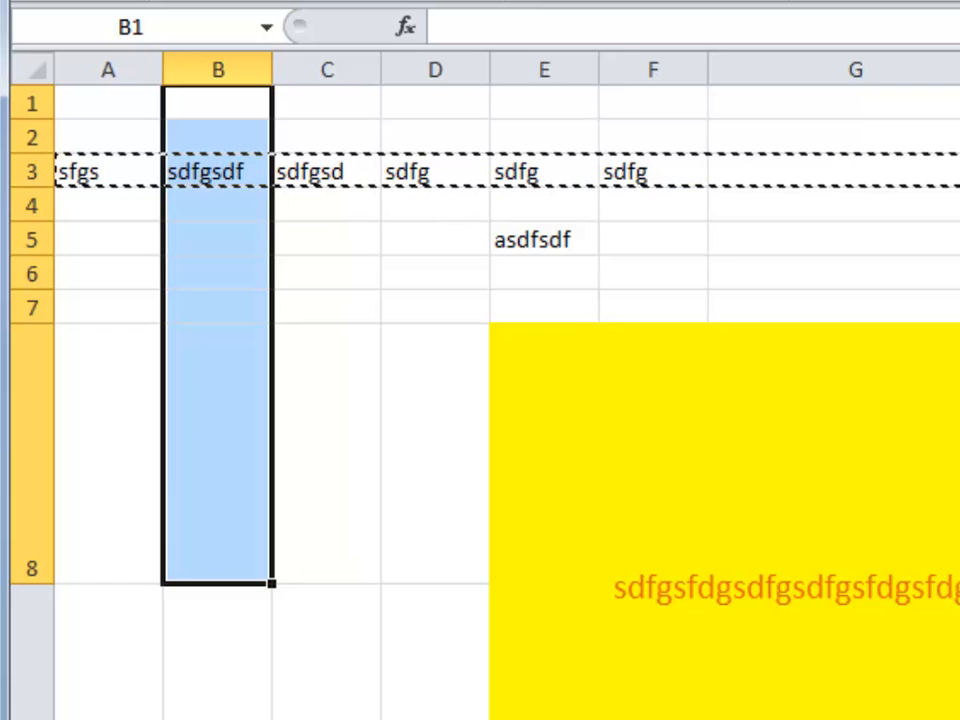
left_click(376, 385)
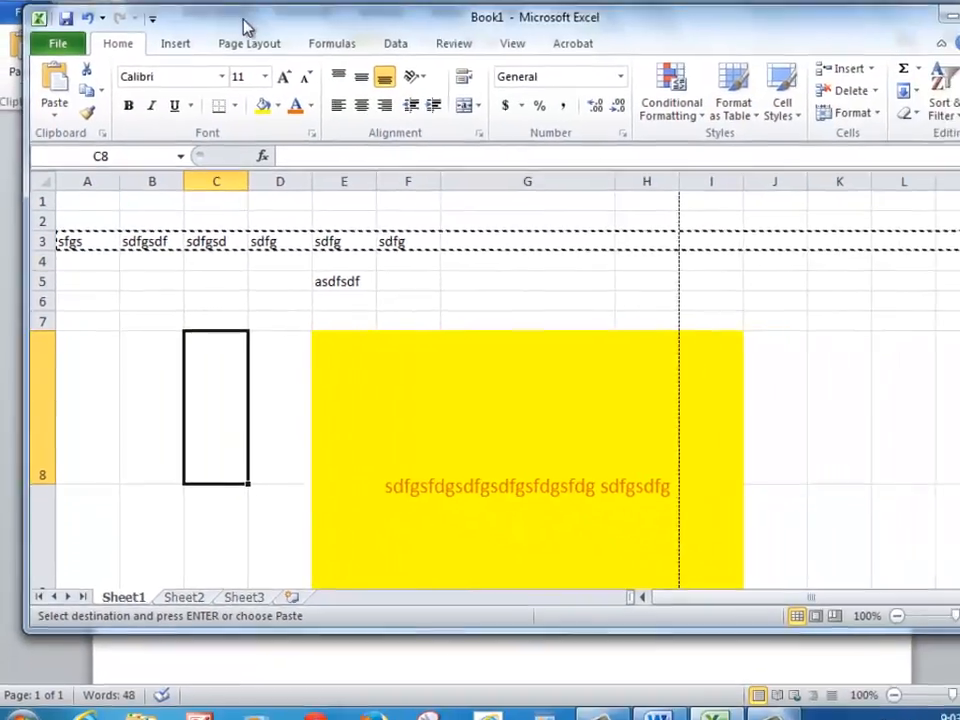
Step: Maximize the workbook window and move Sheet2 in front of Sheet1
left_click_drag(246, 26, 489, 3)
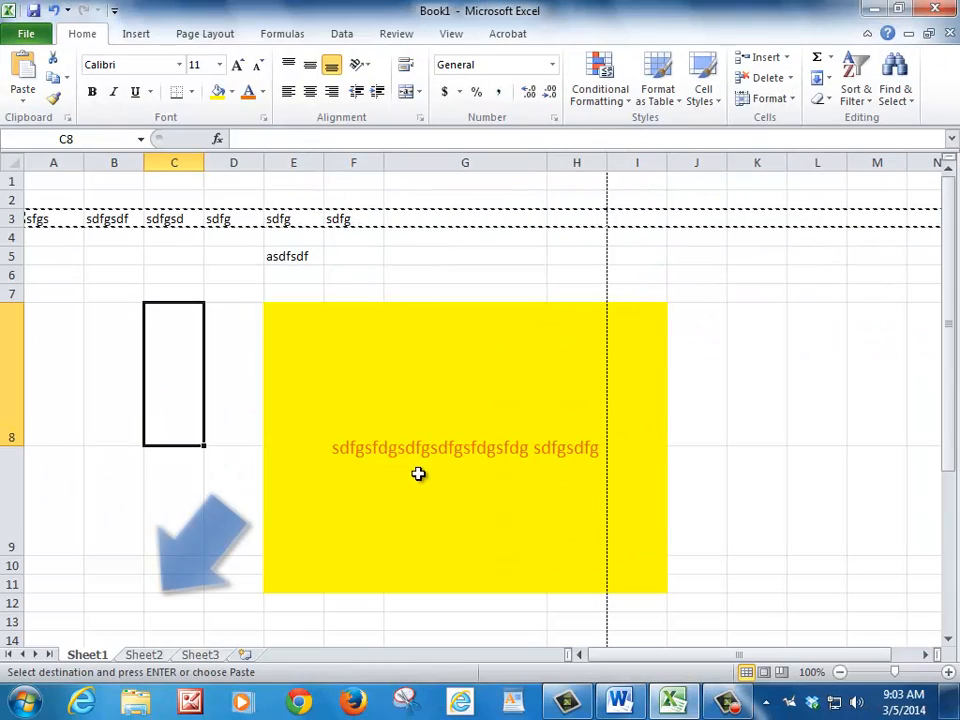
right_click(138, 655)
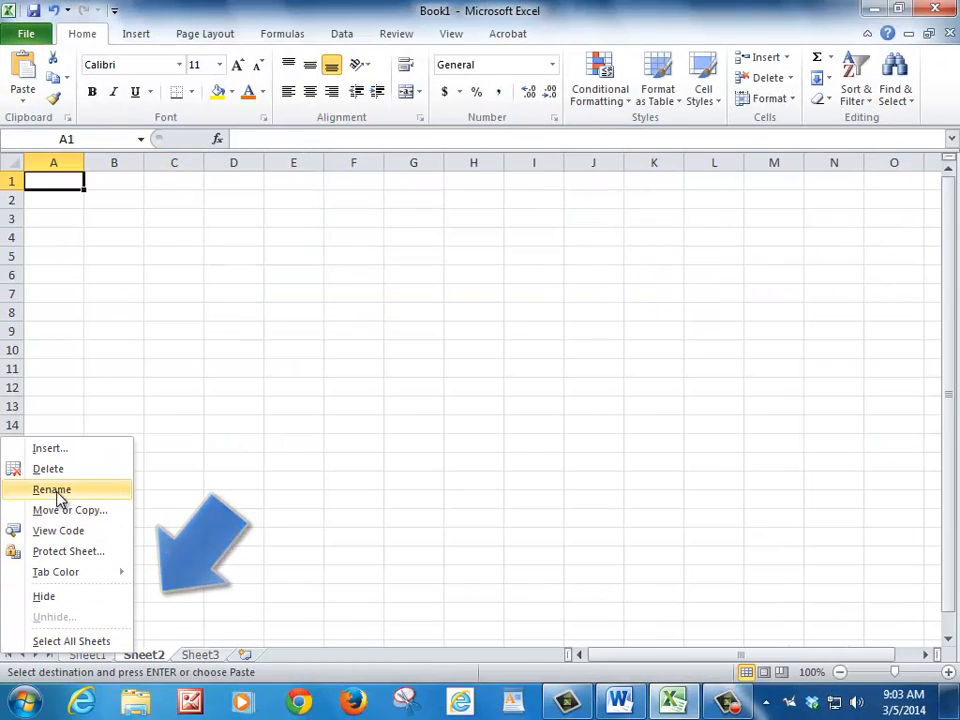
left_click(210, 564)
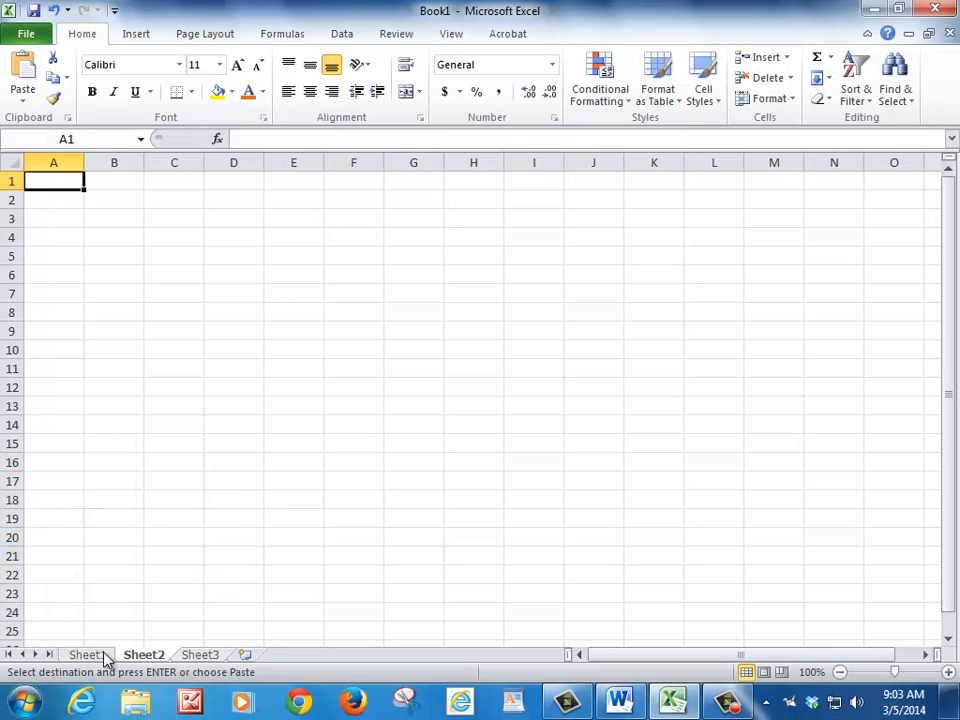
left_click_drag(84, 657, 80, 657)
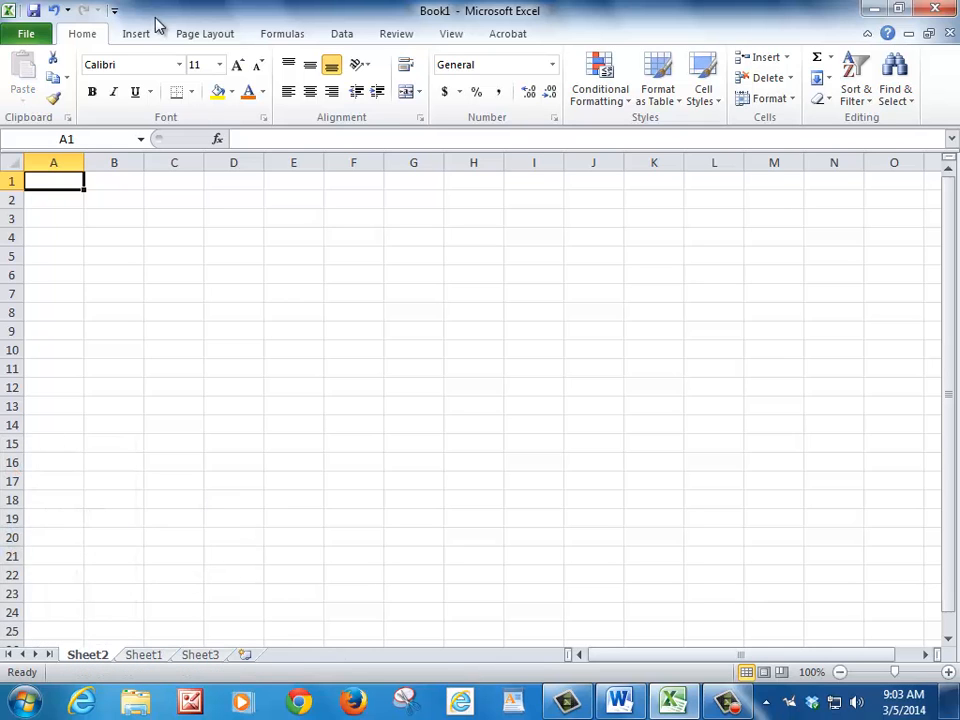
Step: Restore the workbook window beside the Word outline, and widen column A of Sheet2 to about twice its width
left_click_drag(155, 24, 801, 210)
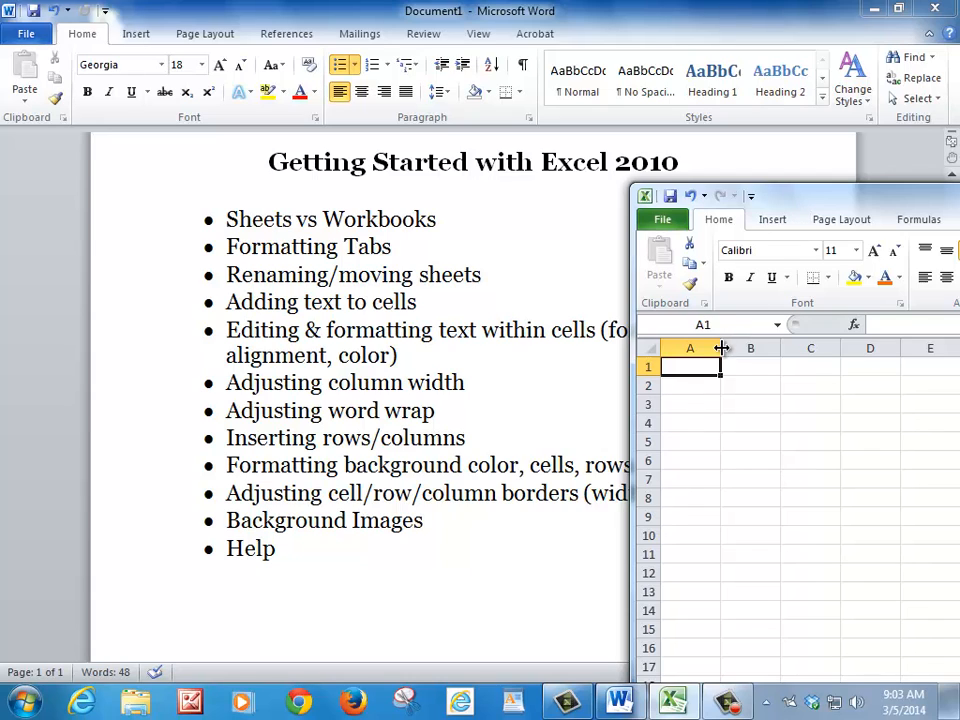
left_click_drag(721, 348, 783, 348)
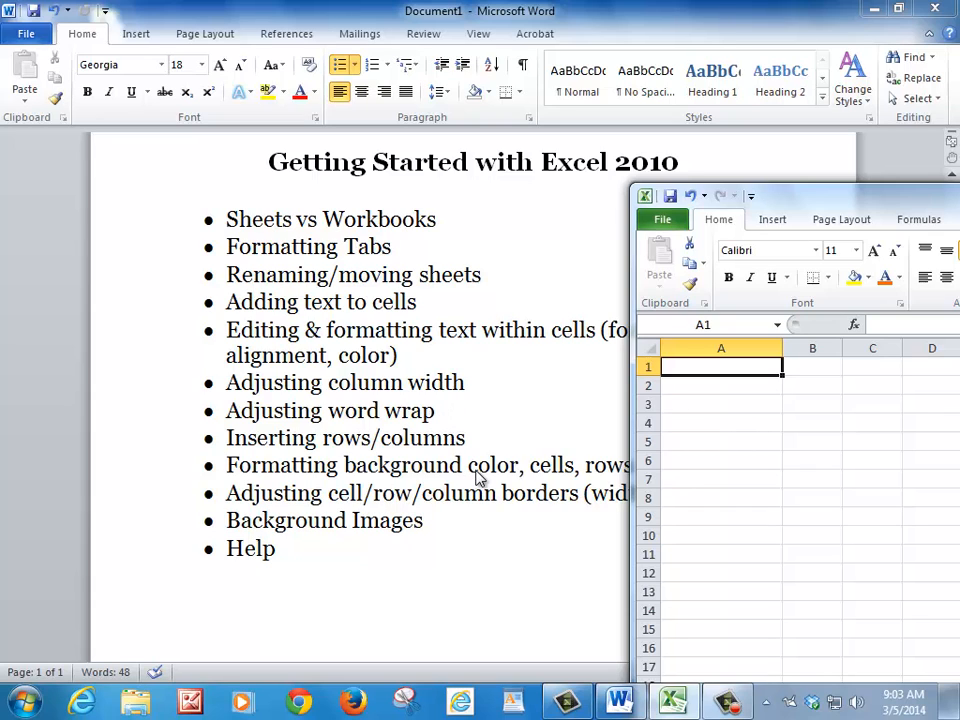
left_click_drag(783, 203, 470, 98)
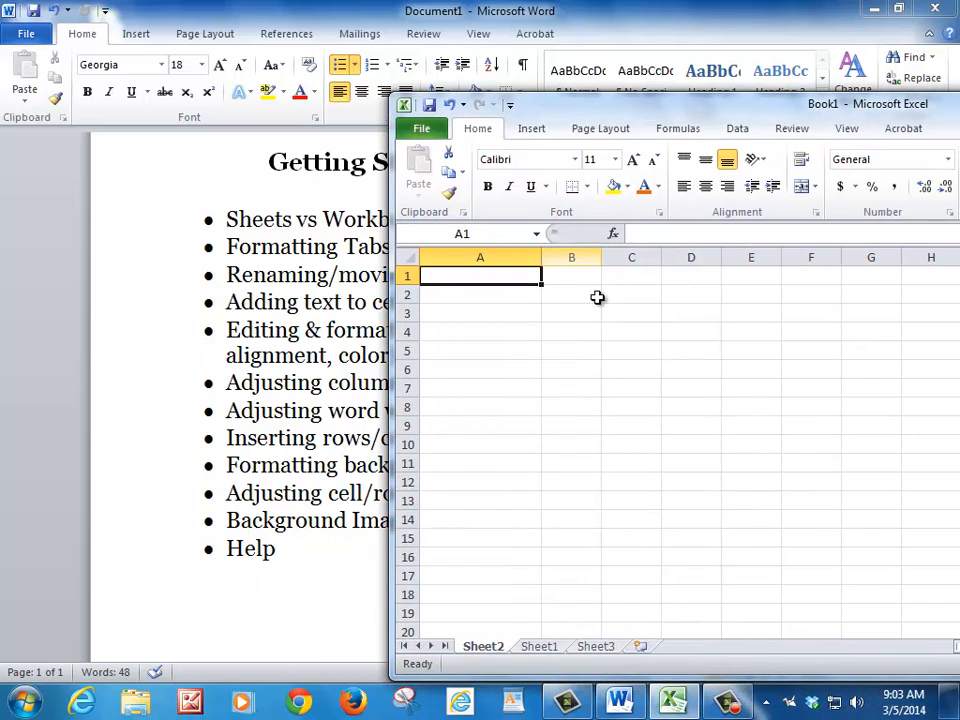
Step: Select cells B3:C7 and look at the border options in their cell formatting, leaving them unchanged
left_click_drag(570, 313, 657, 387)
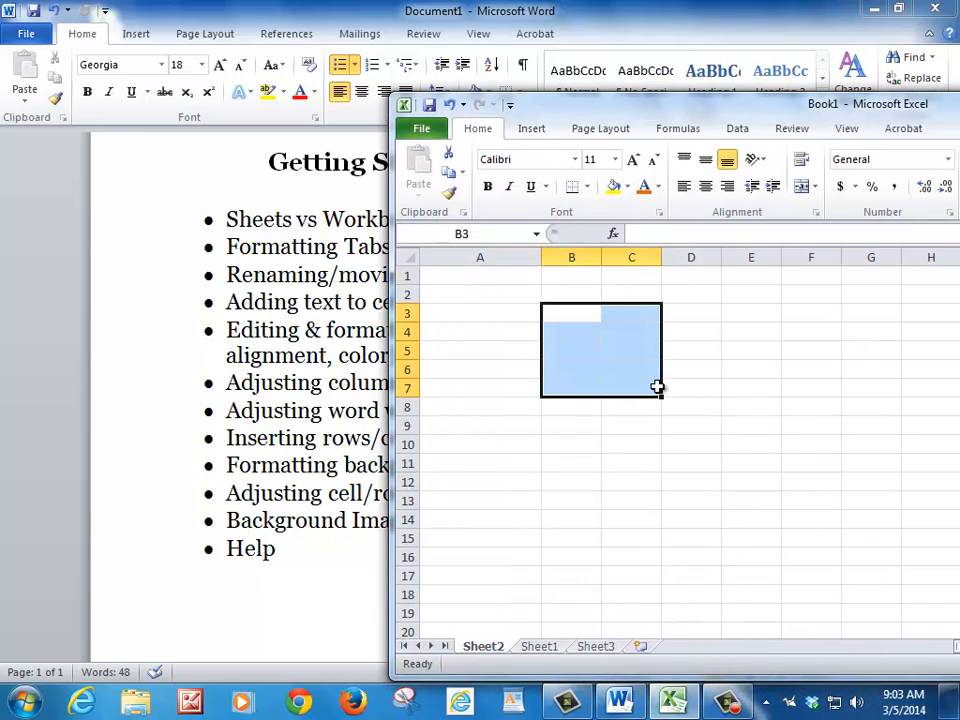
right_click(613, 351)
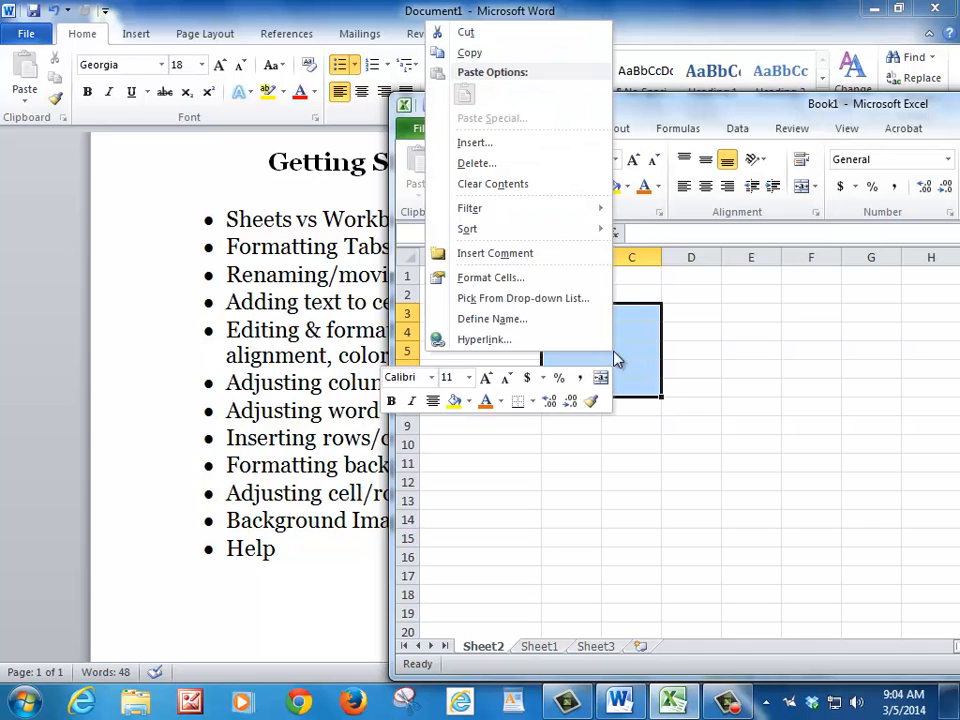
left_click(490, 278)
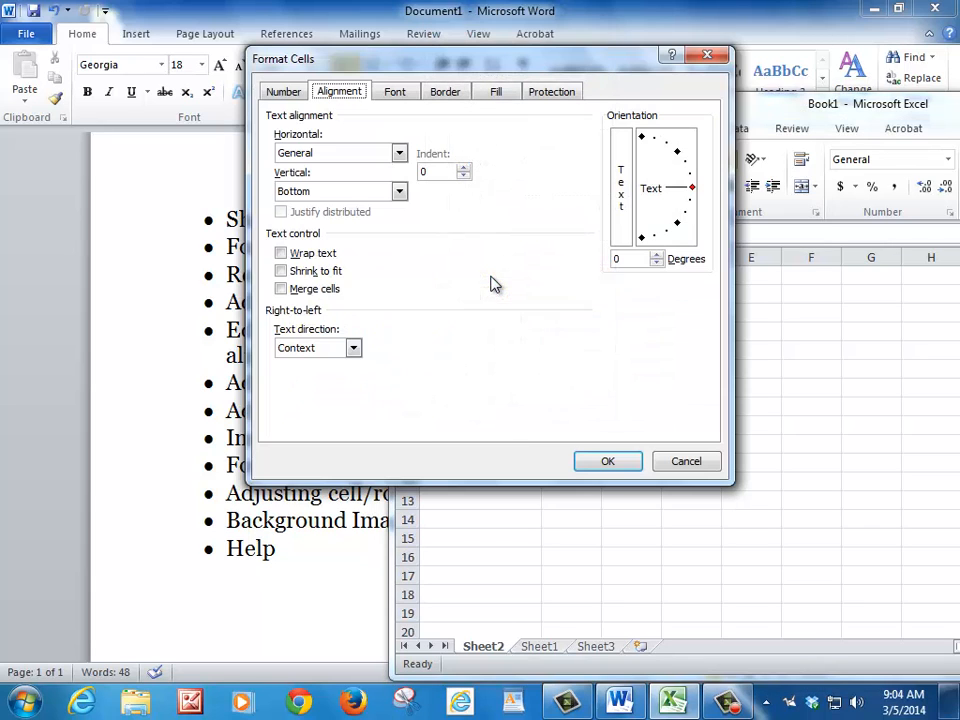
left_click(447, 92)
left_click(686, 462)
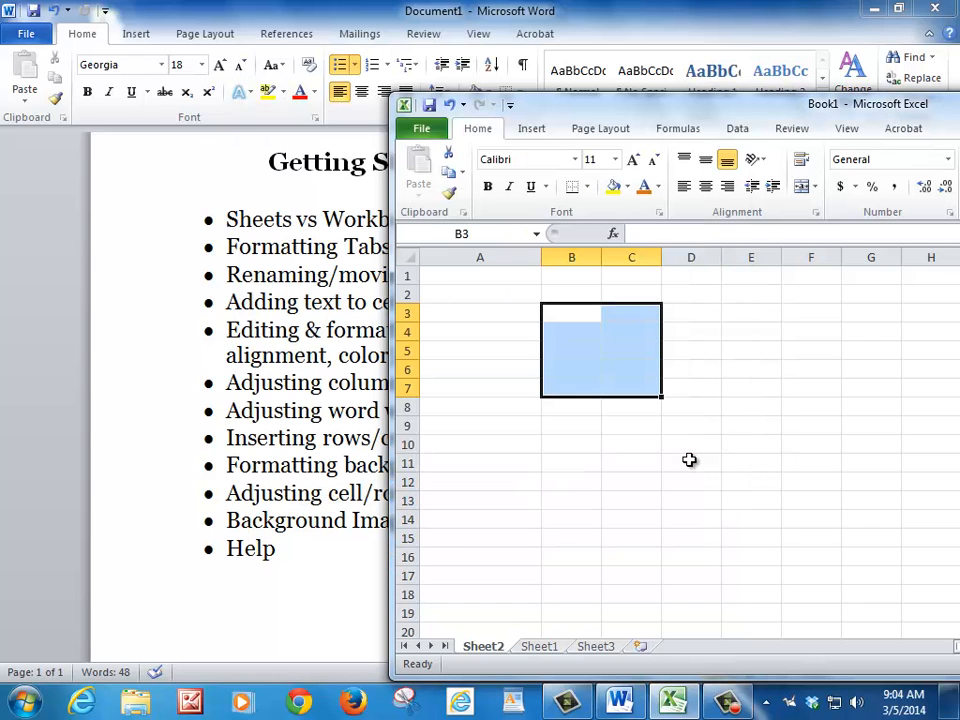
Step: Check the remaining topics in the Word outline, and bring the Excel workbook back in front of it
left_click(352, 537)
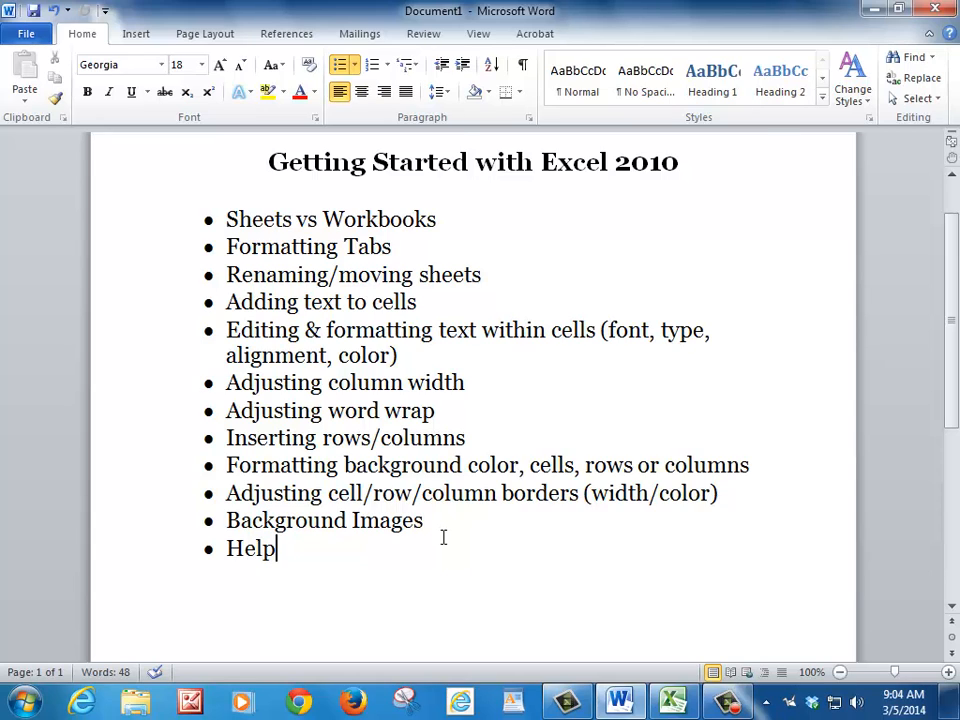
key("alt+Tab")
left_click_drag(602, 108, 388, 83)
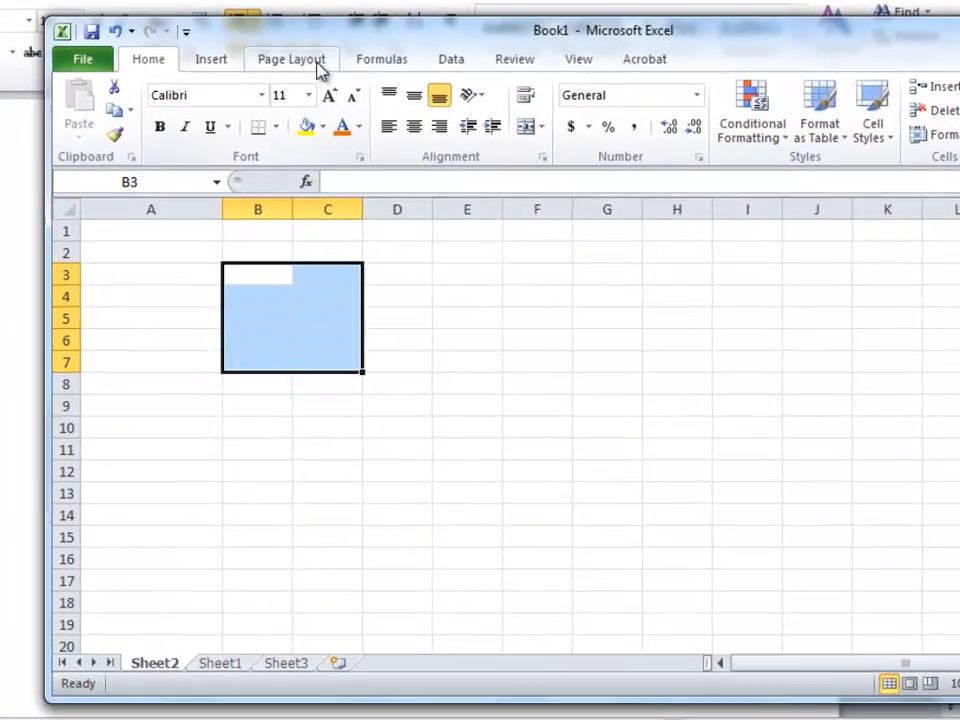
Step: Insert Desert.jpg from Sample Pictures as the background of Sheet2 and check how it fills the sheet
left_click(387, 95)
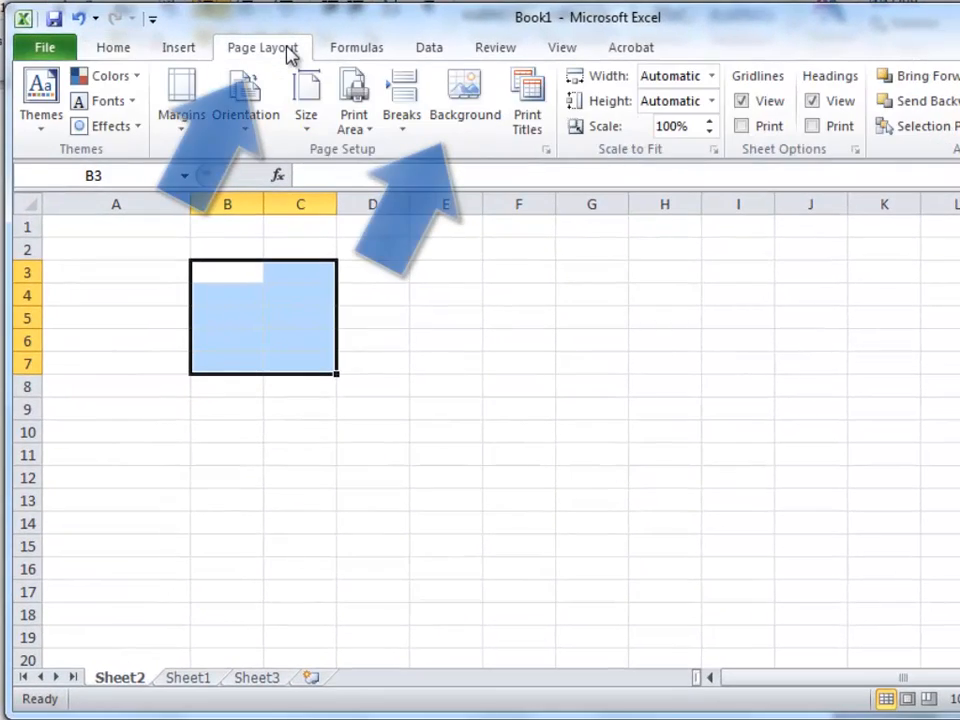
left_click(470, 98)
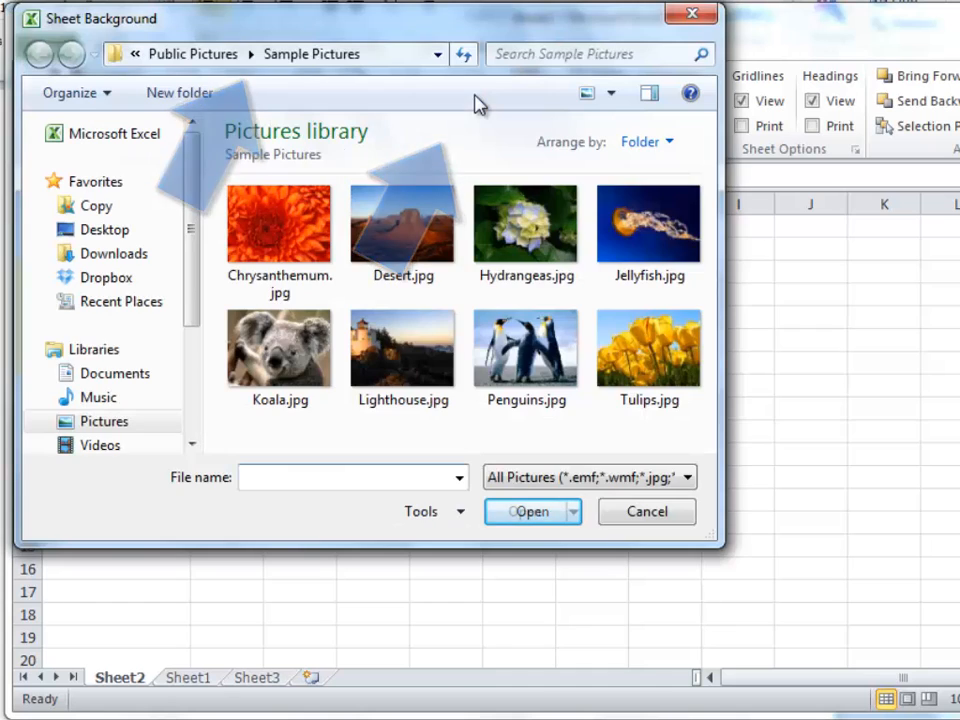
left_click(409, 251)
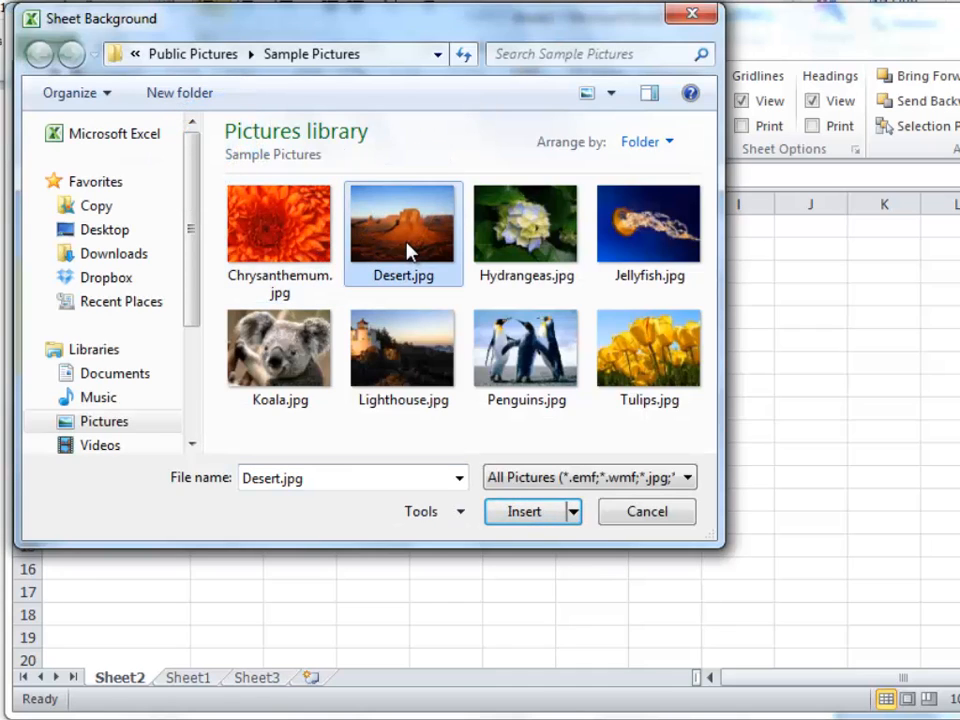
left_click(518, 520)
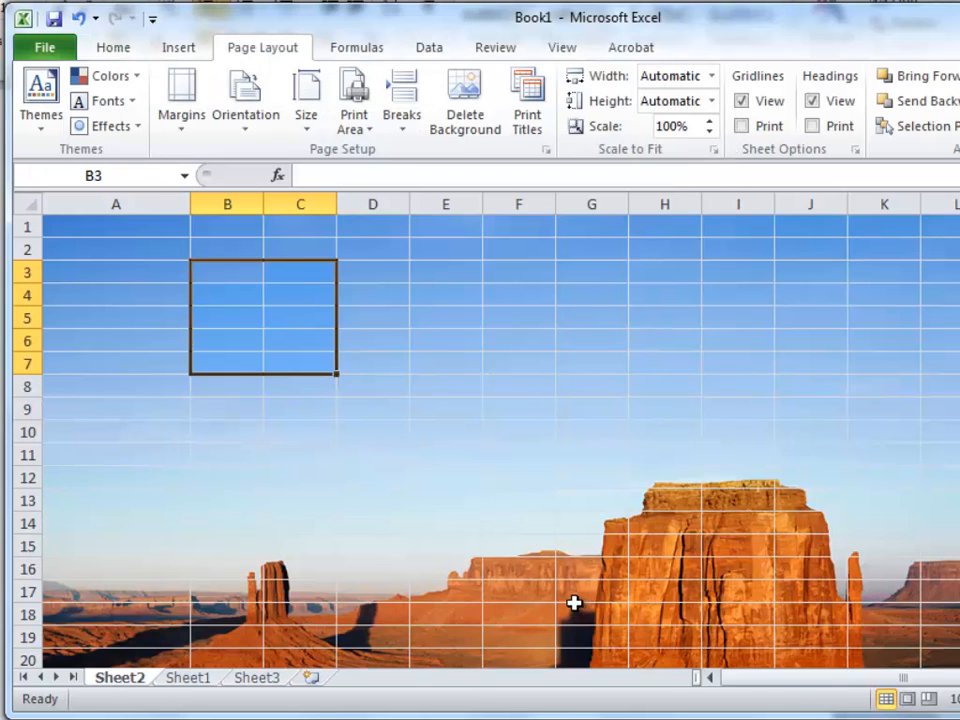
scroll(559, 489, "down", 4)
scroll(557, 483, "up", 4)
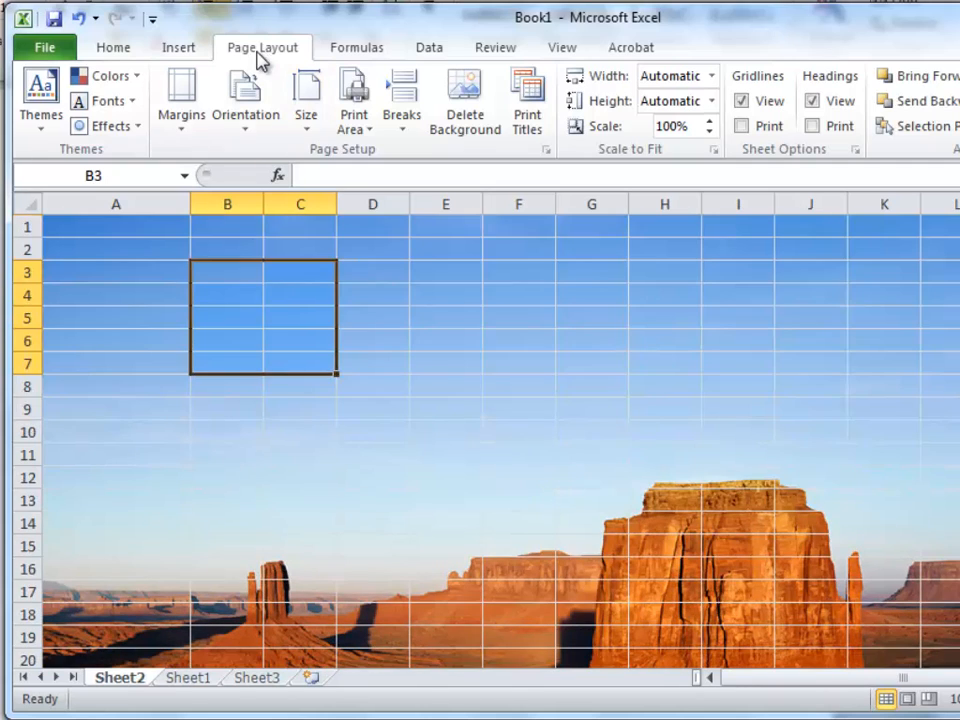
Step: Delete the desert background from Sheet2 and dismiss the background picture selection
left_click(470, 108)
left_click(470, 108)
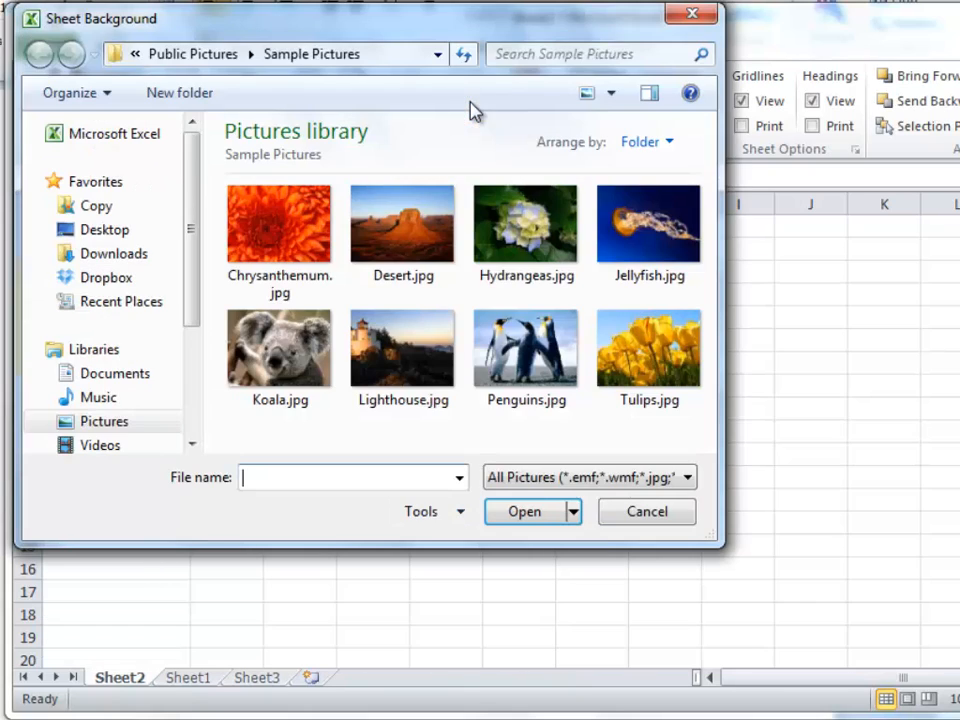
left_click(643, 511)
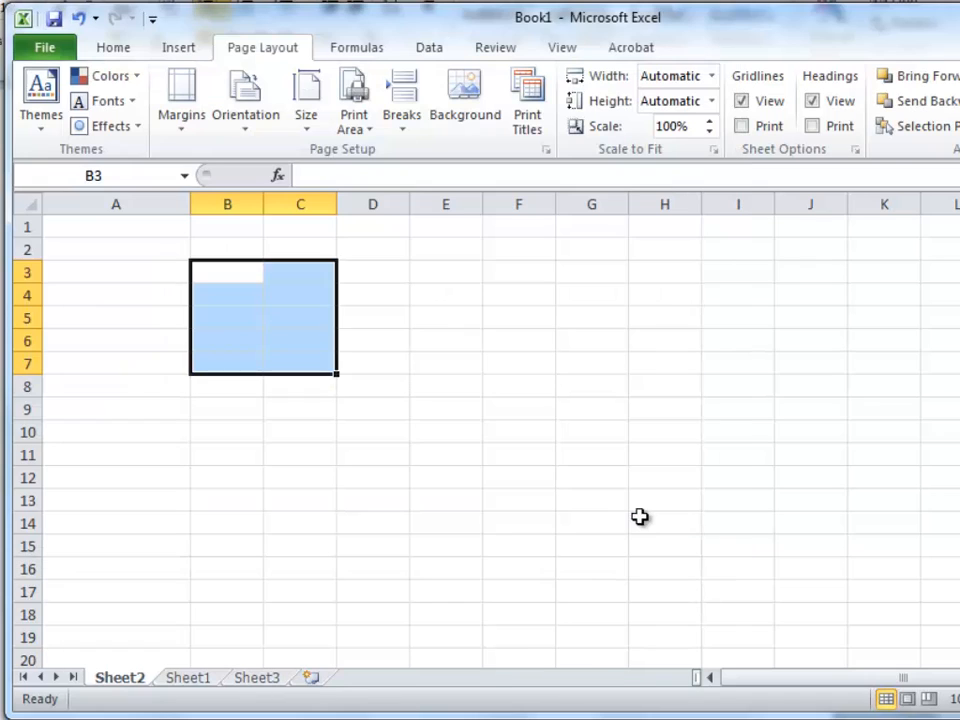
Step: Select all cells of Sheet2 and fill them with the standard orange background color
left_click(551, 452)
left_click(183, 271)
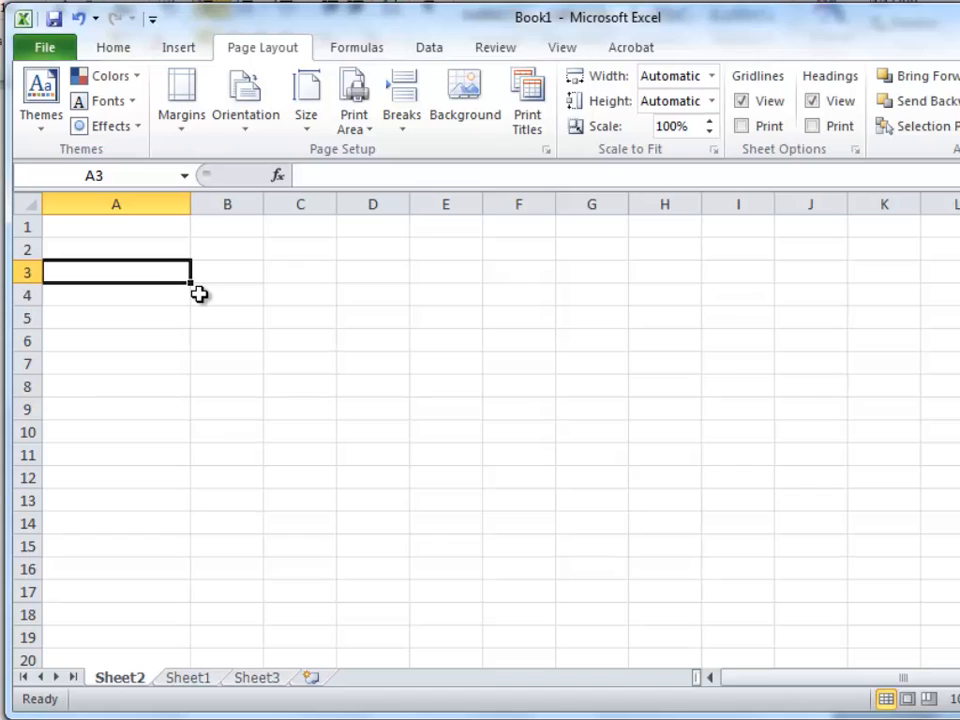
key("ctrl+a")
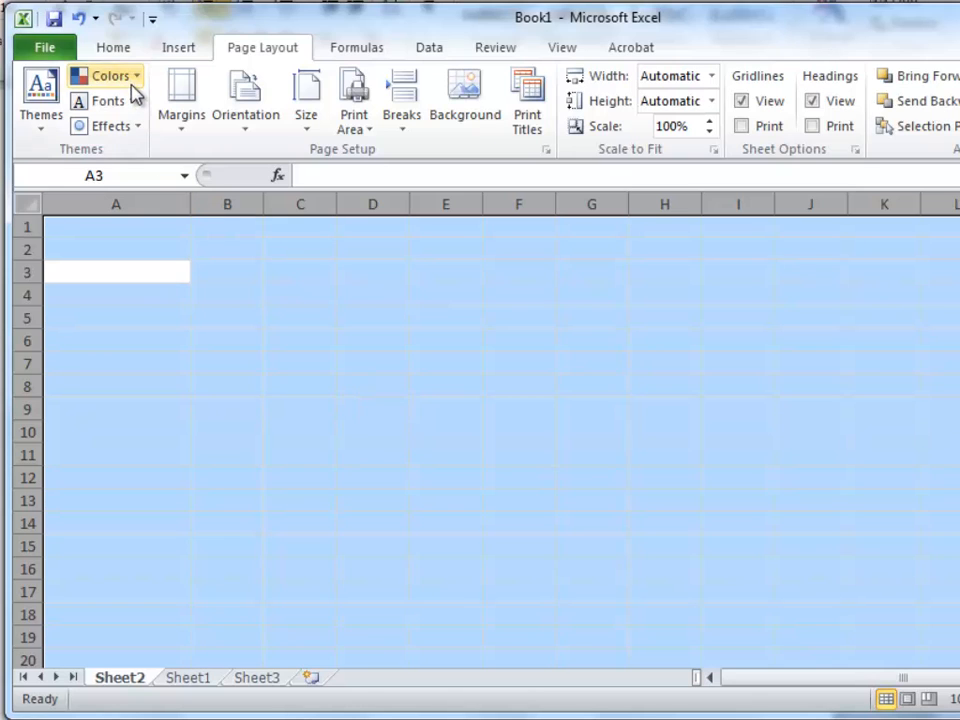
right_click(497, 361)
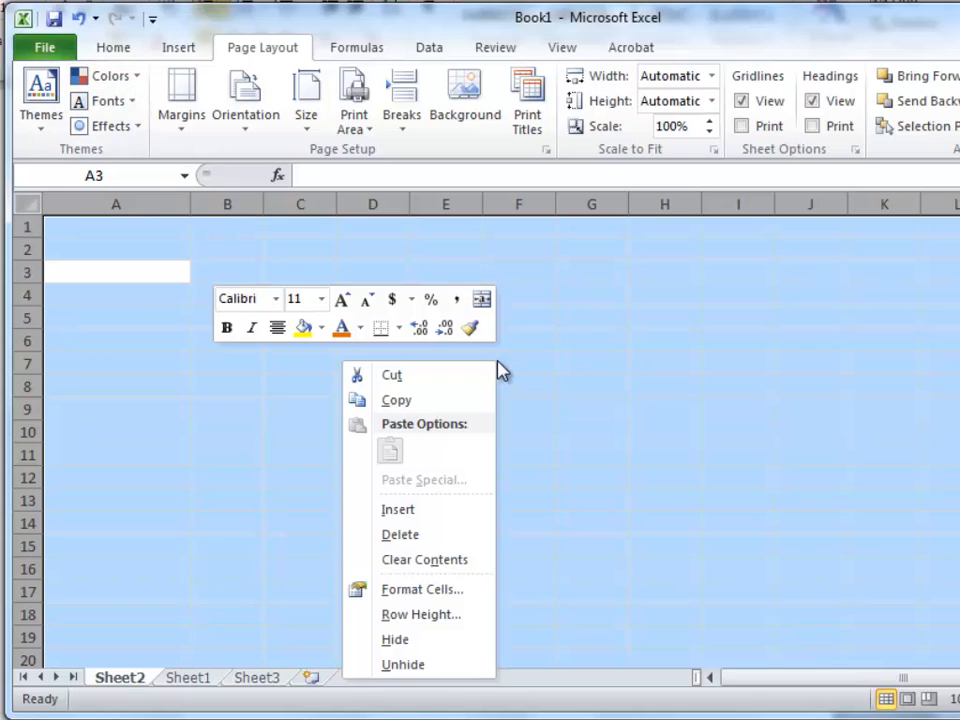
left_click(435, 592)
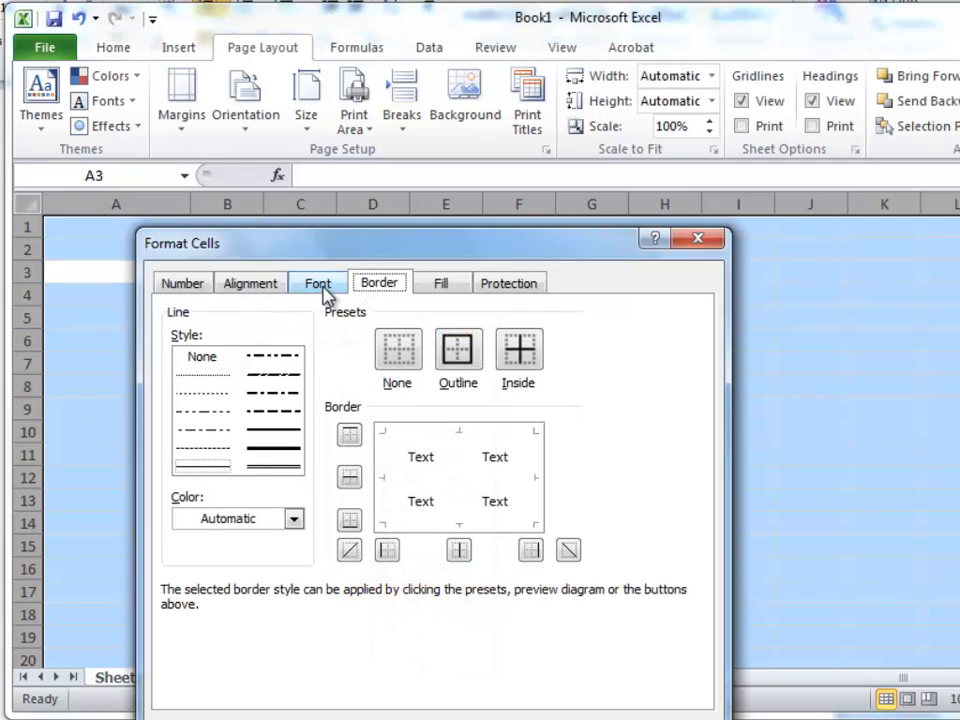
left_click(441, 287)
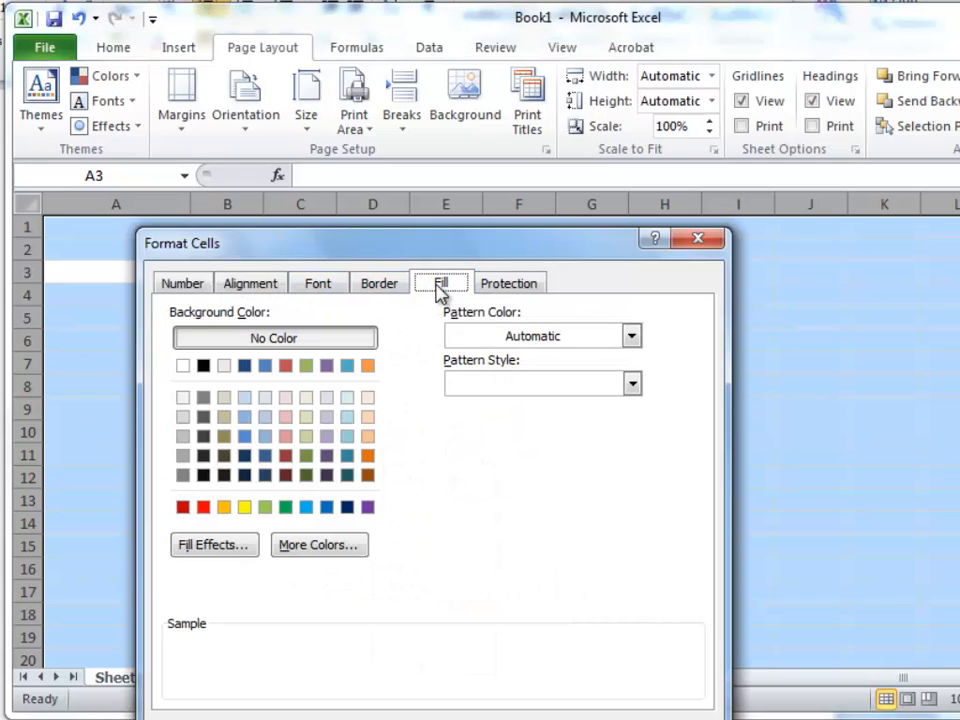
left_click(347, 398)
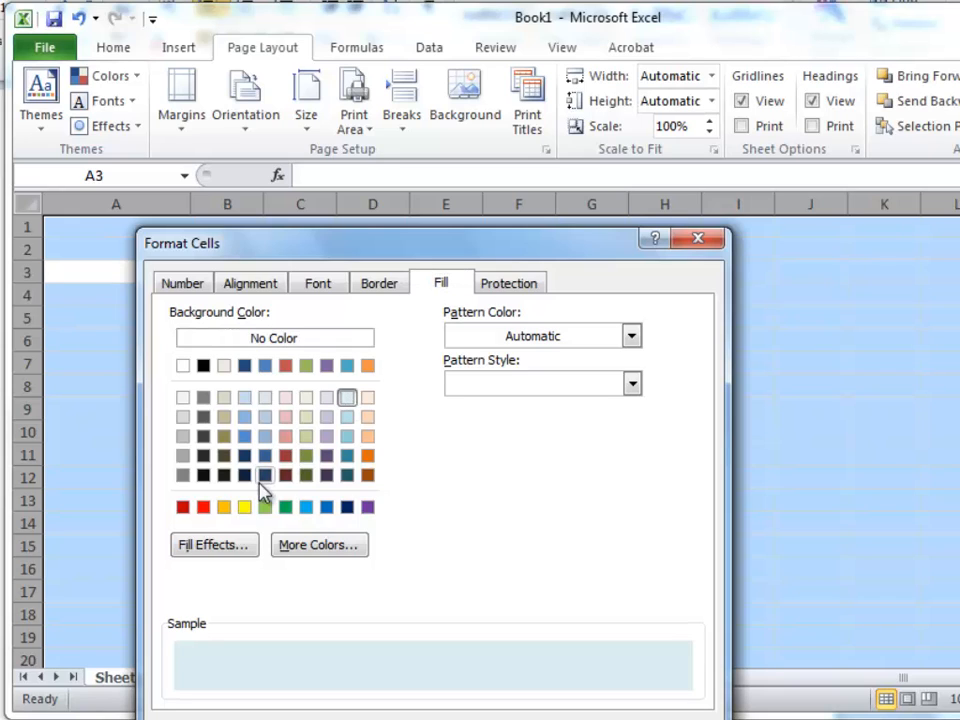
left_click(224, 510)
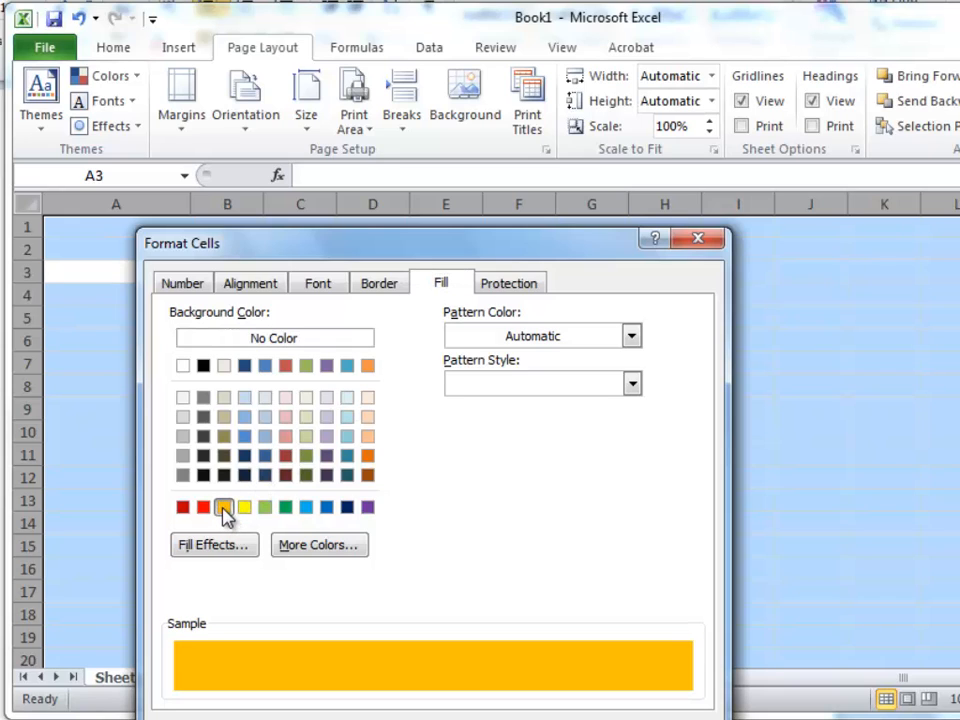
left_click(585, 716)
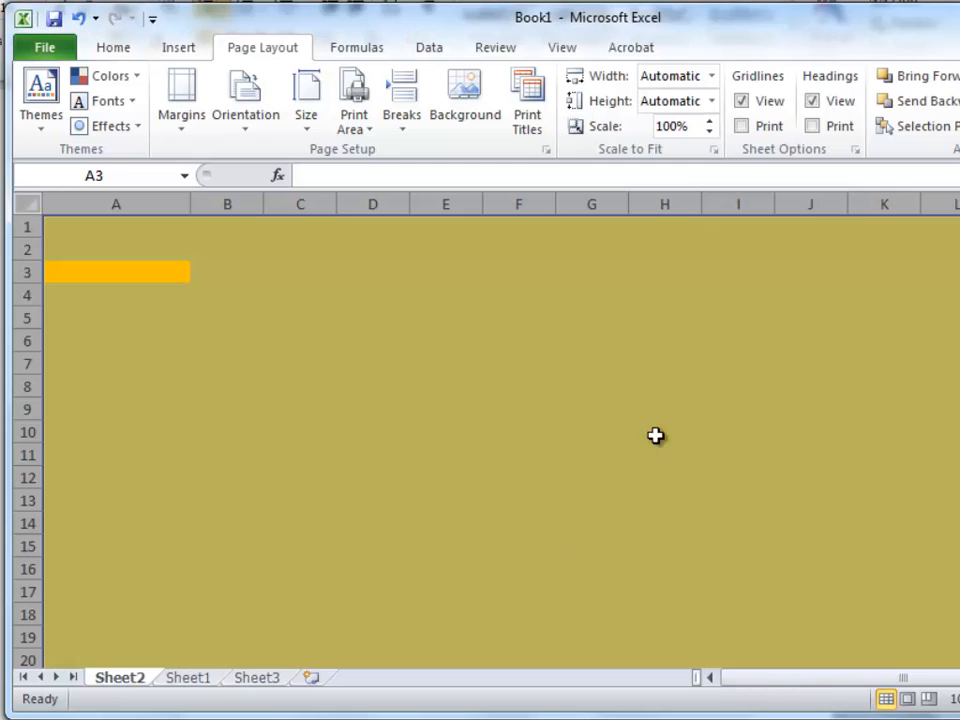
Step: Examine how far the orange fill extends across the cells and rows of Sheet2
left_click(574, 506)
left_click(330, 458)
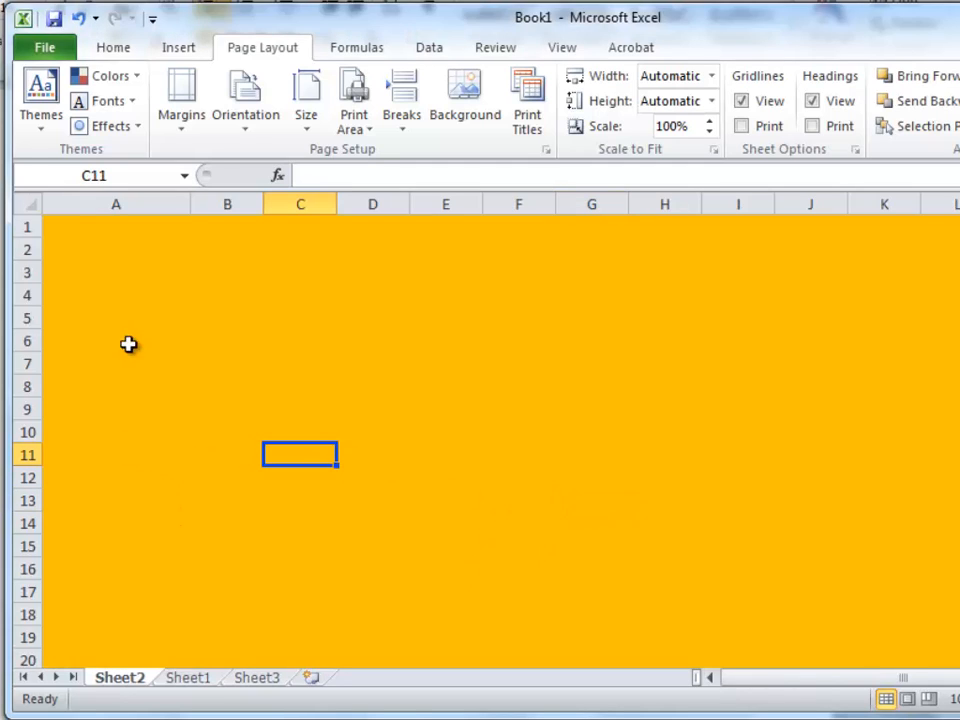
left_click(130, 322)
left_click(563, 365)
scroll(672, 463, "down", 7)
scroll(672, 463, "down", 1)
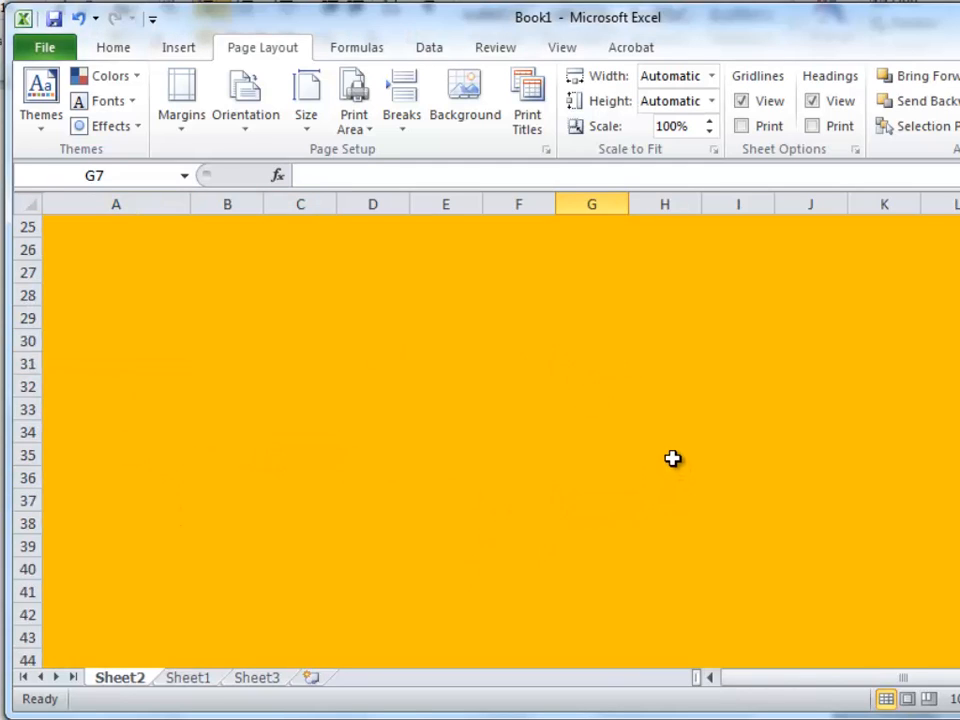
scroll(672, 463, "up", 8)
left_click(271, 336)
left_click(161, 289)
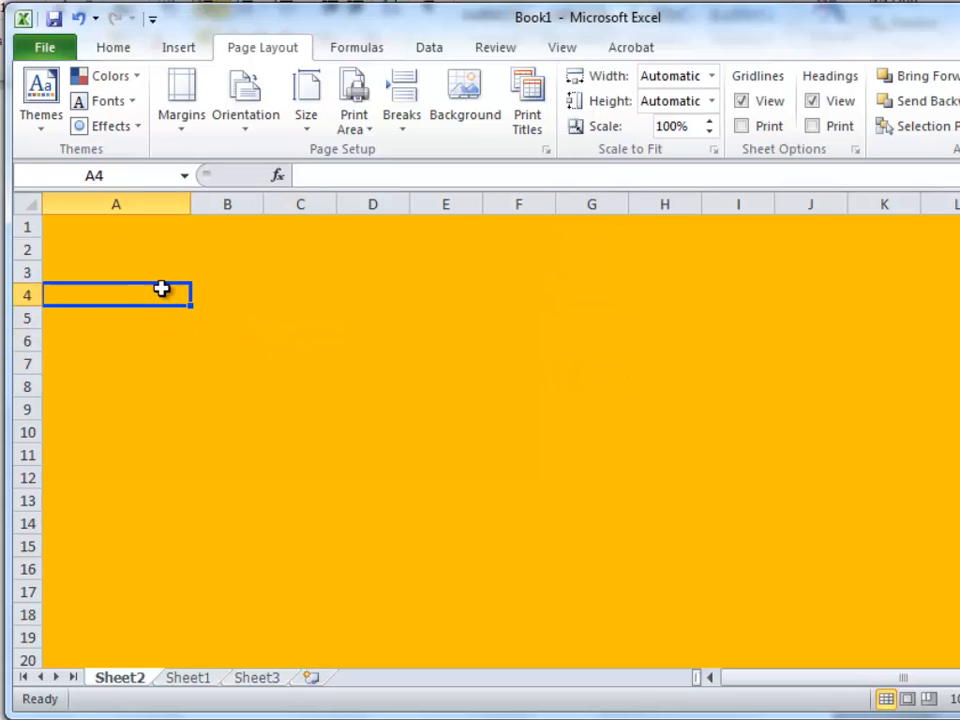
left_click(207, 417)
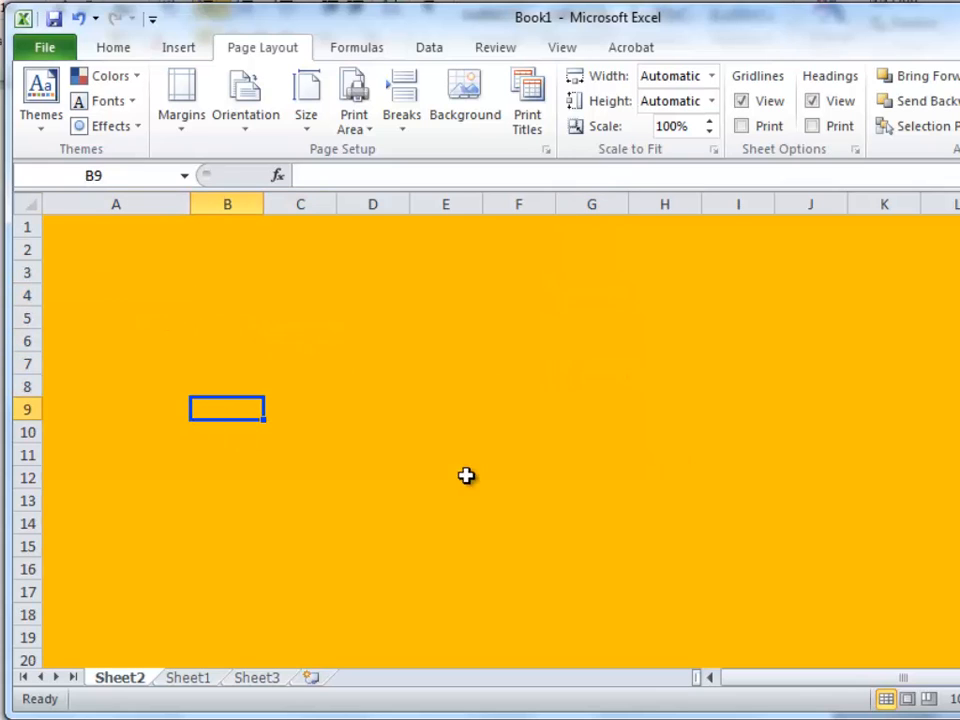
Step: Insert Hydrangeas.jpg from Sample Pictures as the background of Sheet2
left_click(463, 105)
left_click(544, 268)
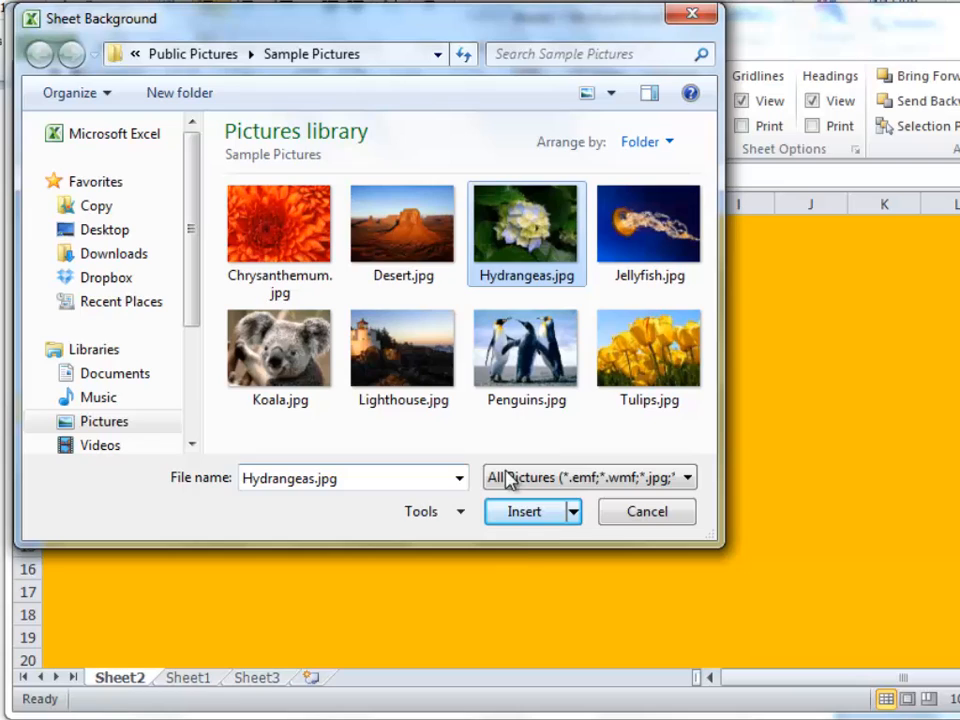
left_click(540, 518)
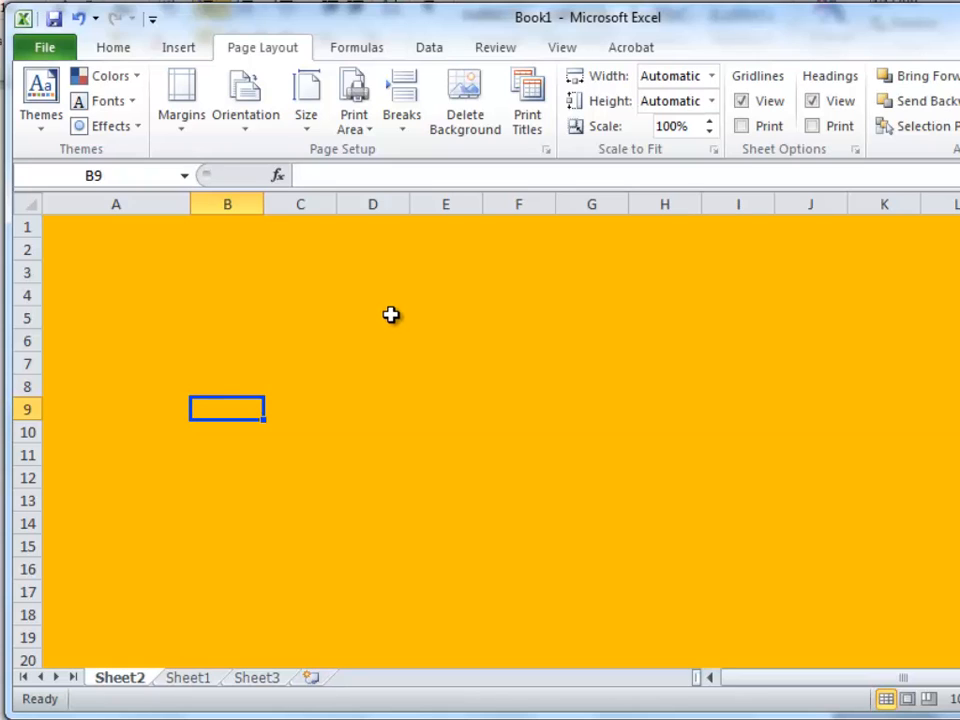
Step: Select all cells of Sheet2 and set their fill to No Color to reveal the background picture
key("ctrl+a")
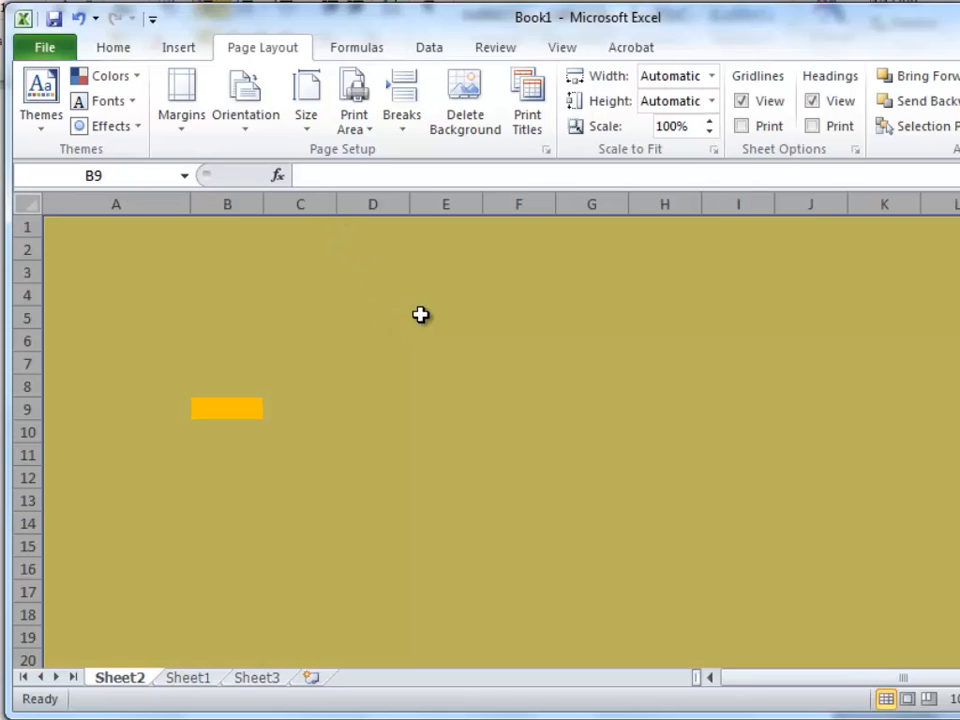
right_click(421, 317)
left_click(366, 540)
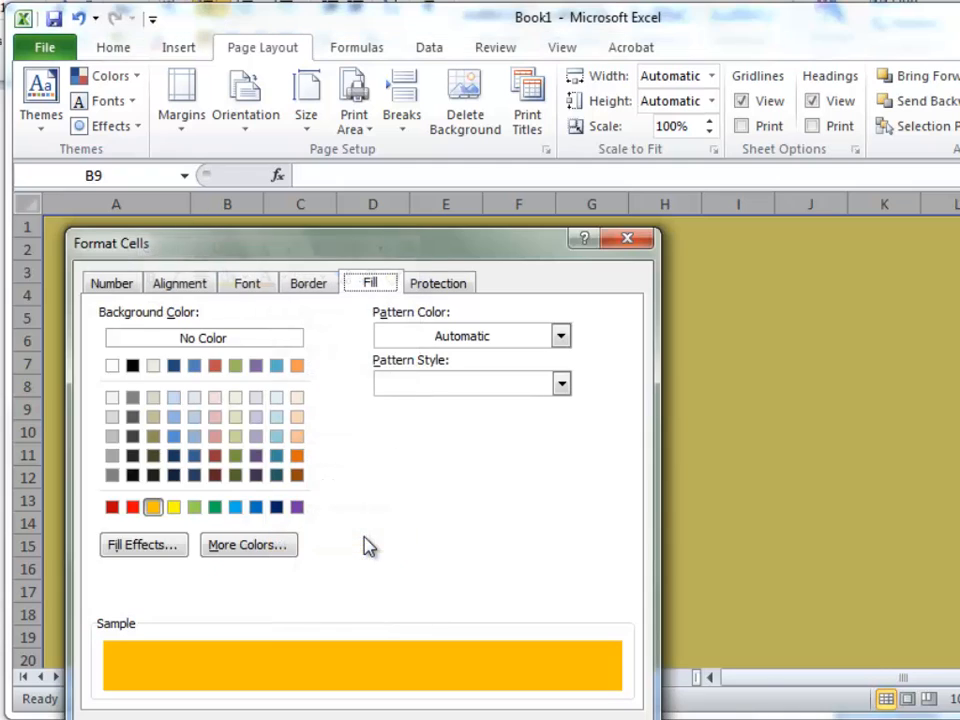
left_click(186, 339)
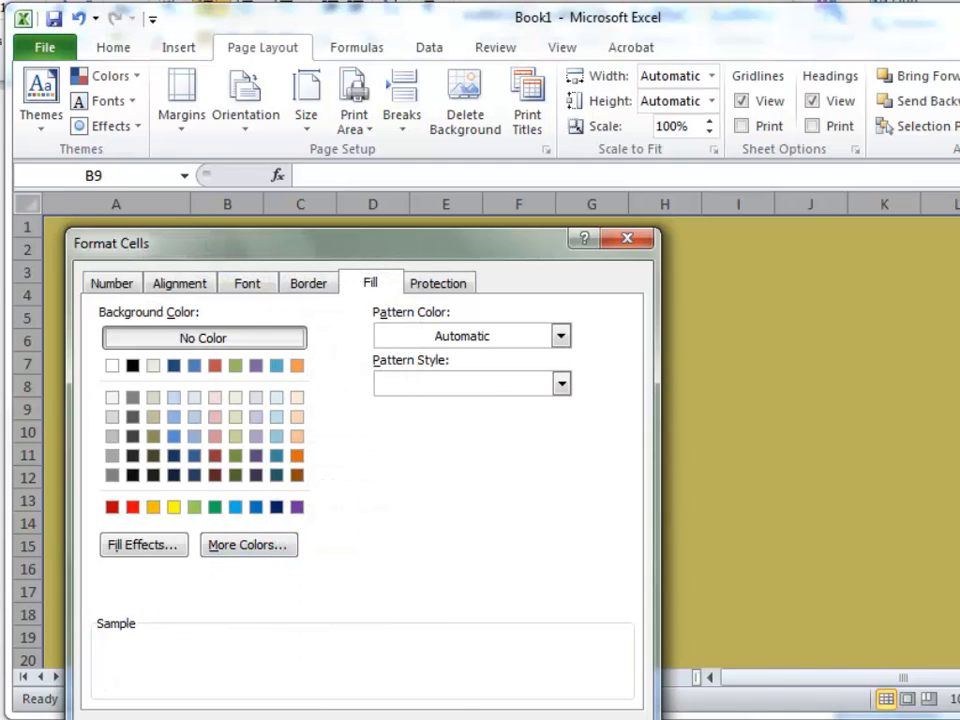
key("Return")
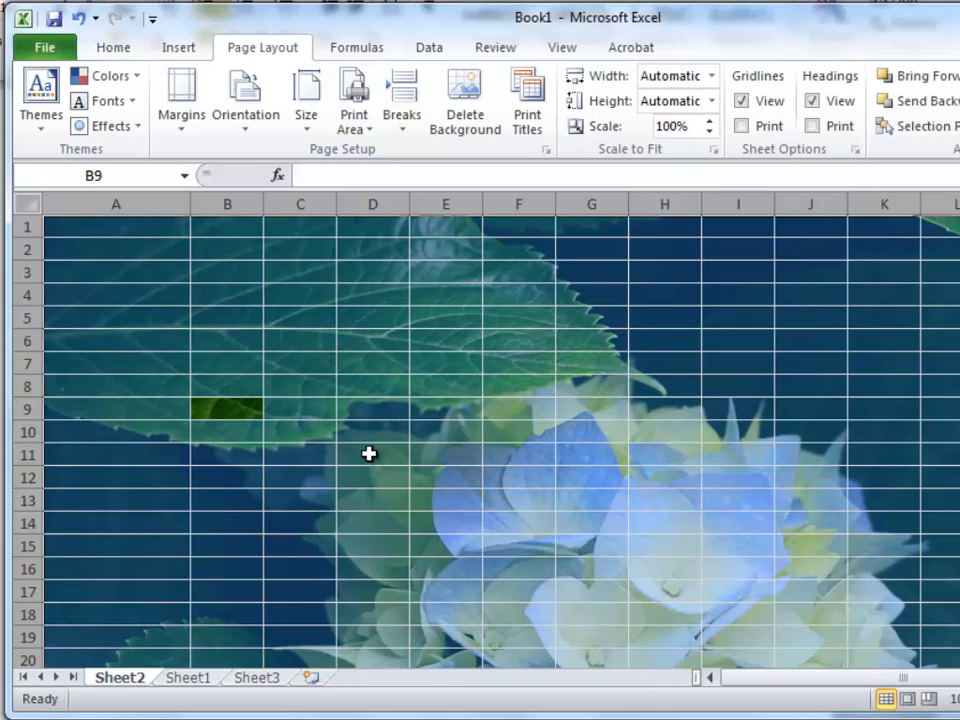
scroll(551, 459, "down", 3)
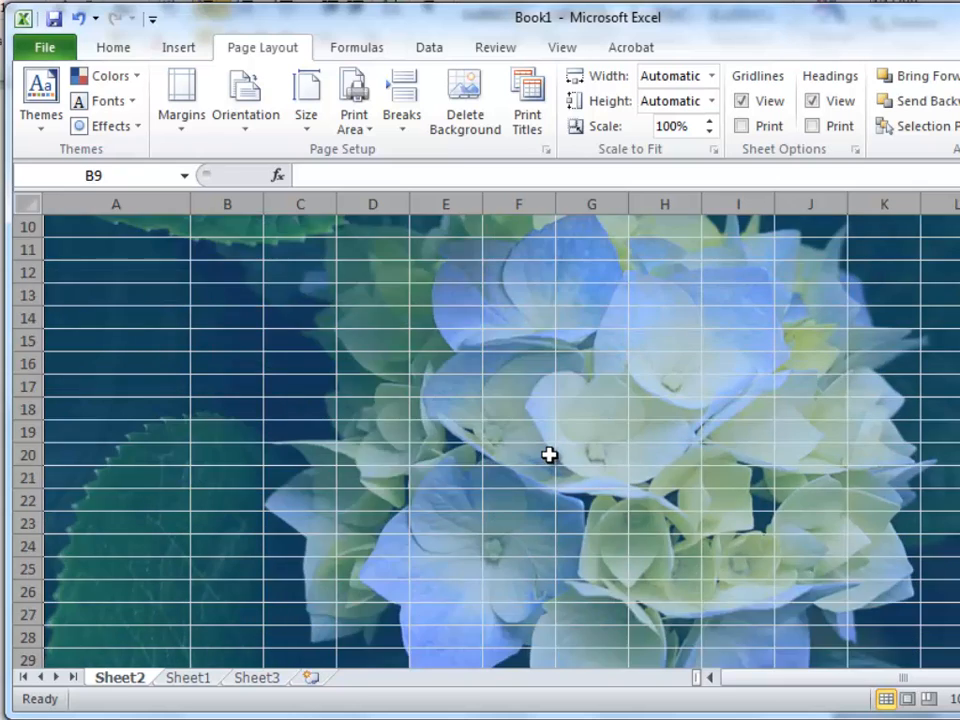
scroll(551, 454, "up", 3)
Step: Fill only cell E8 with the standard yellow background color and deselect it
left_click(436, 385)
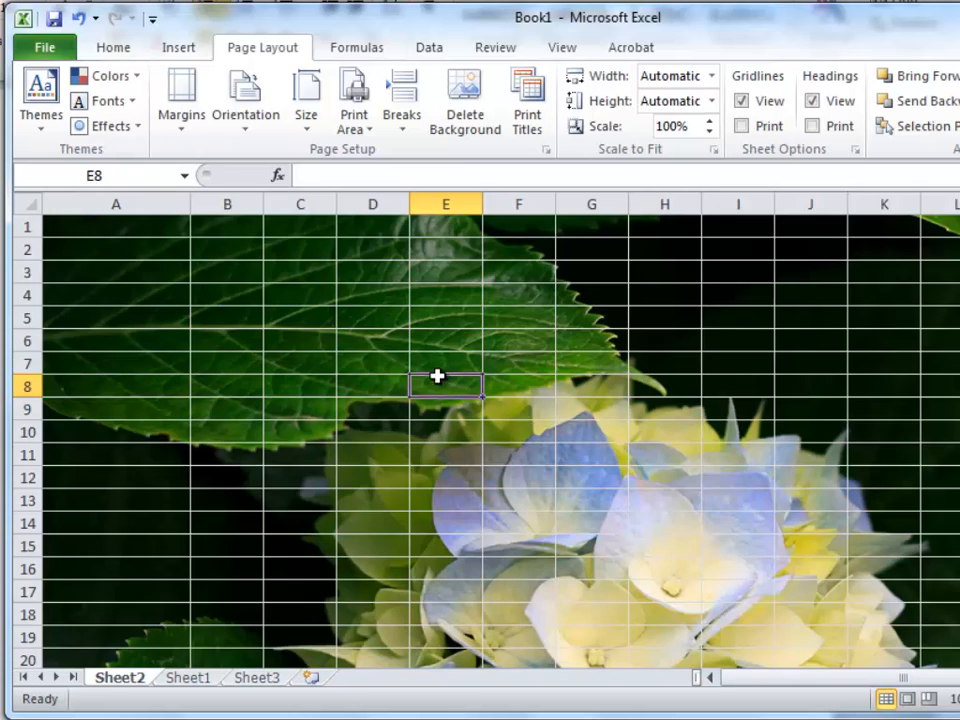
right_click(437, 380)
left_click(295, 299)
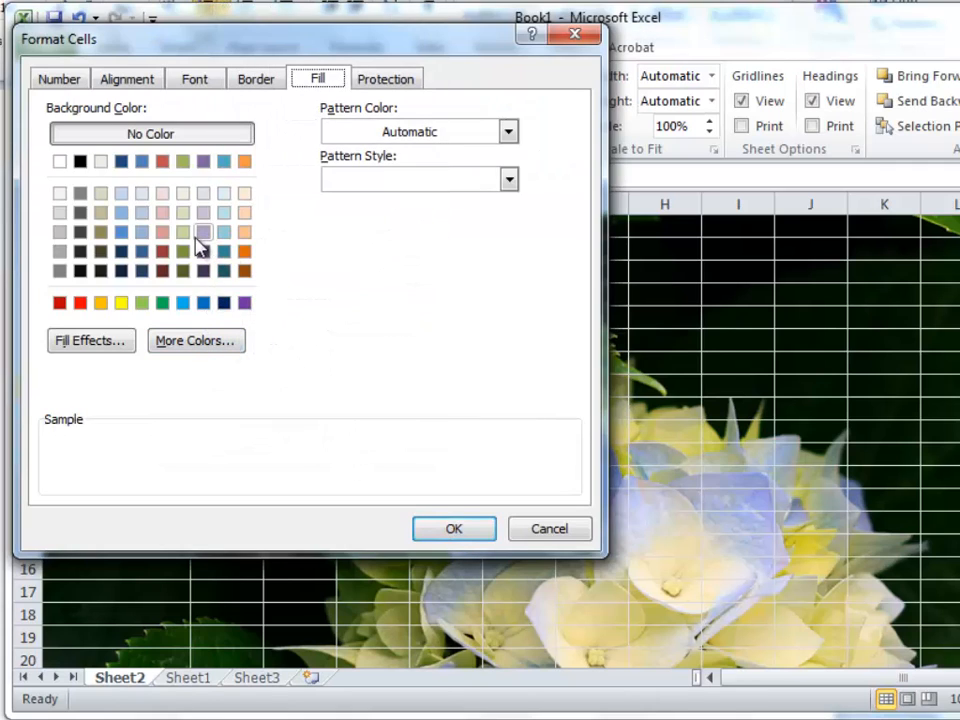
left_click(121, 303)
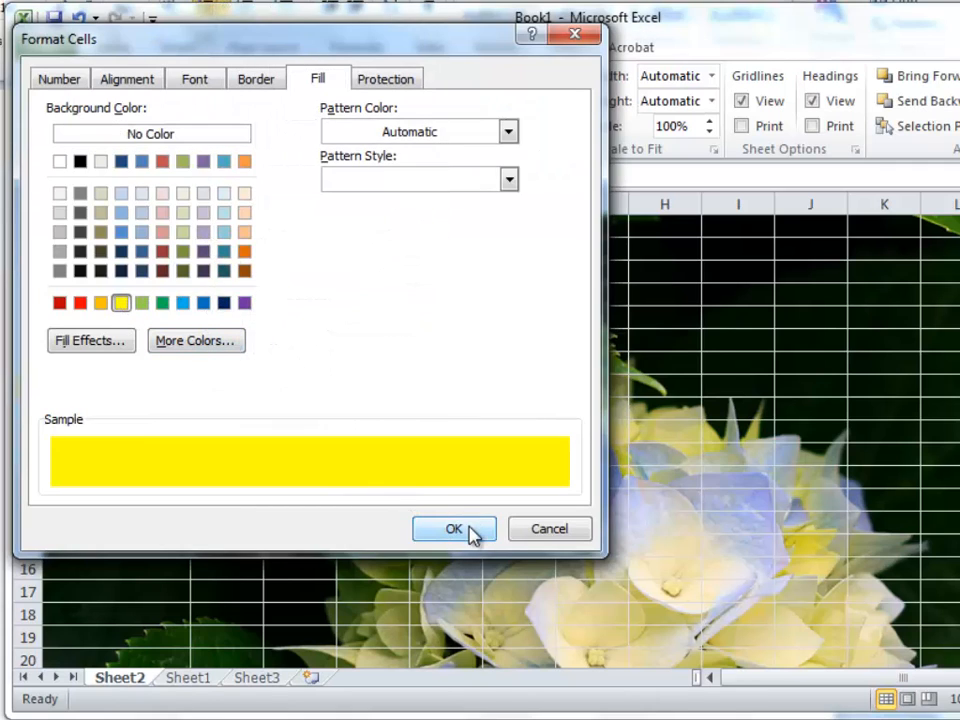
left_click(474, 530)
left_click(507, 540)
left_click(419, 528)
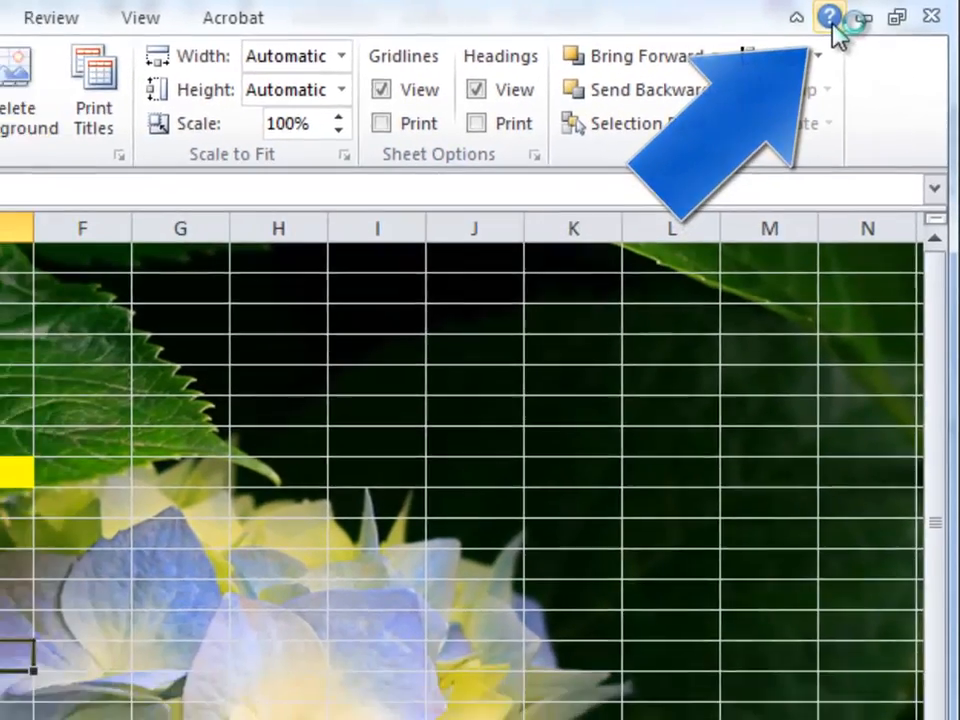
Step: Open Excel Help and look over its getting-started and support topics
left_click(812, 19)
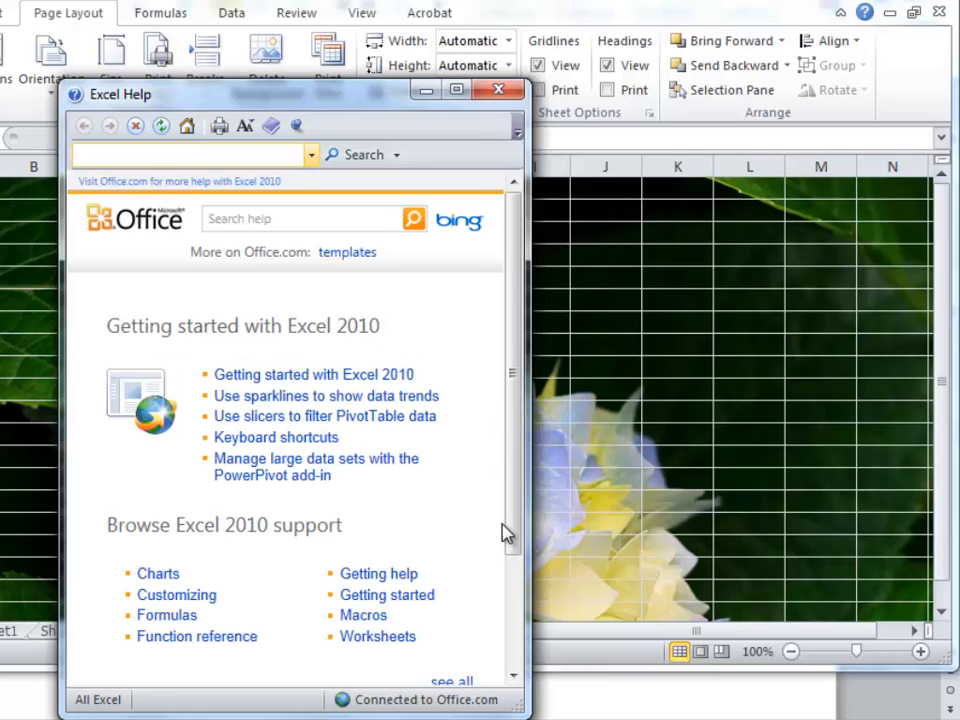
mouse_move(510, 474)
left_mouse_down()
mouse_move(526, 627)
mouse_move(505, 464)
left_mouse_up()
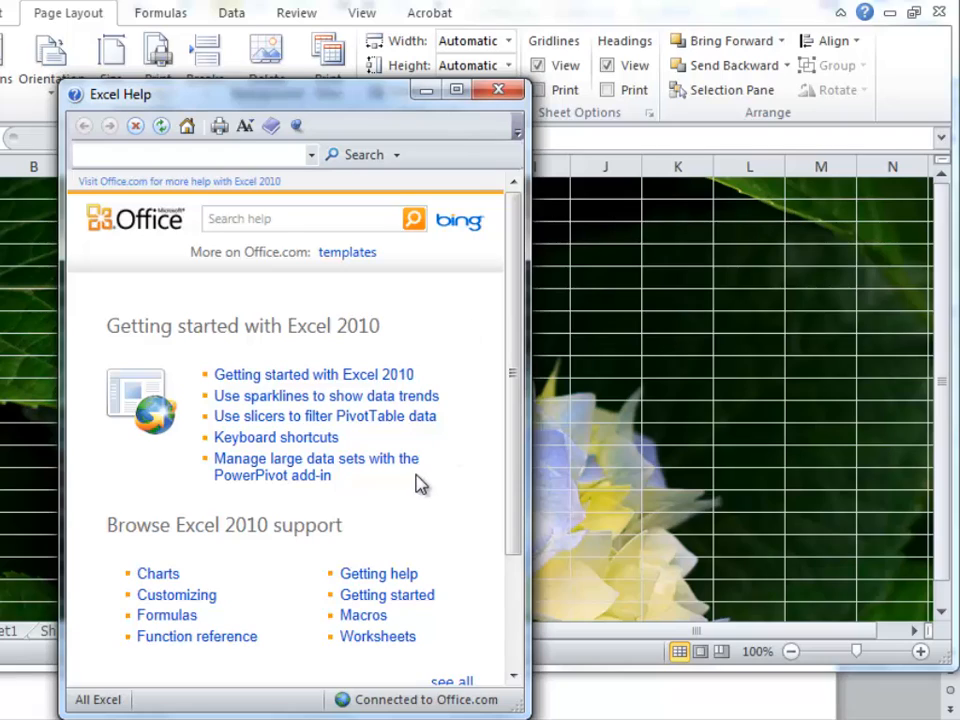